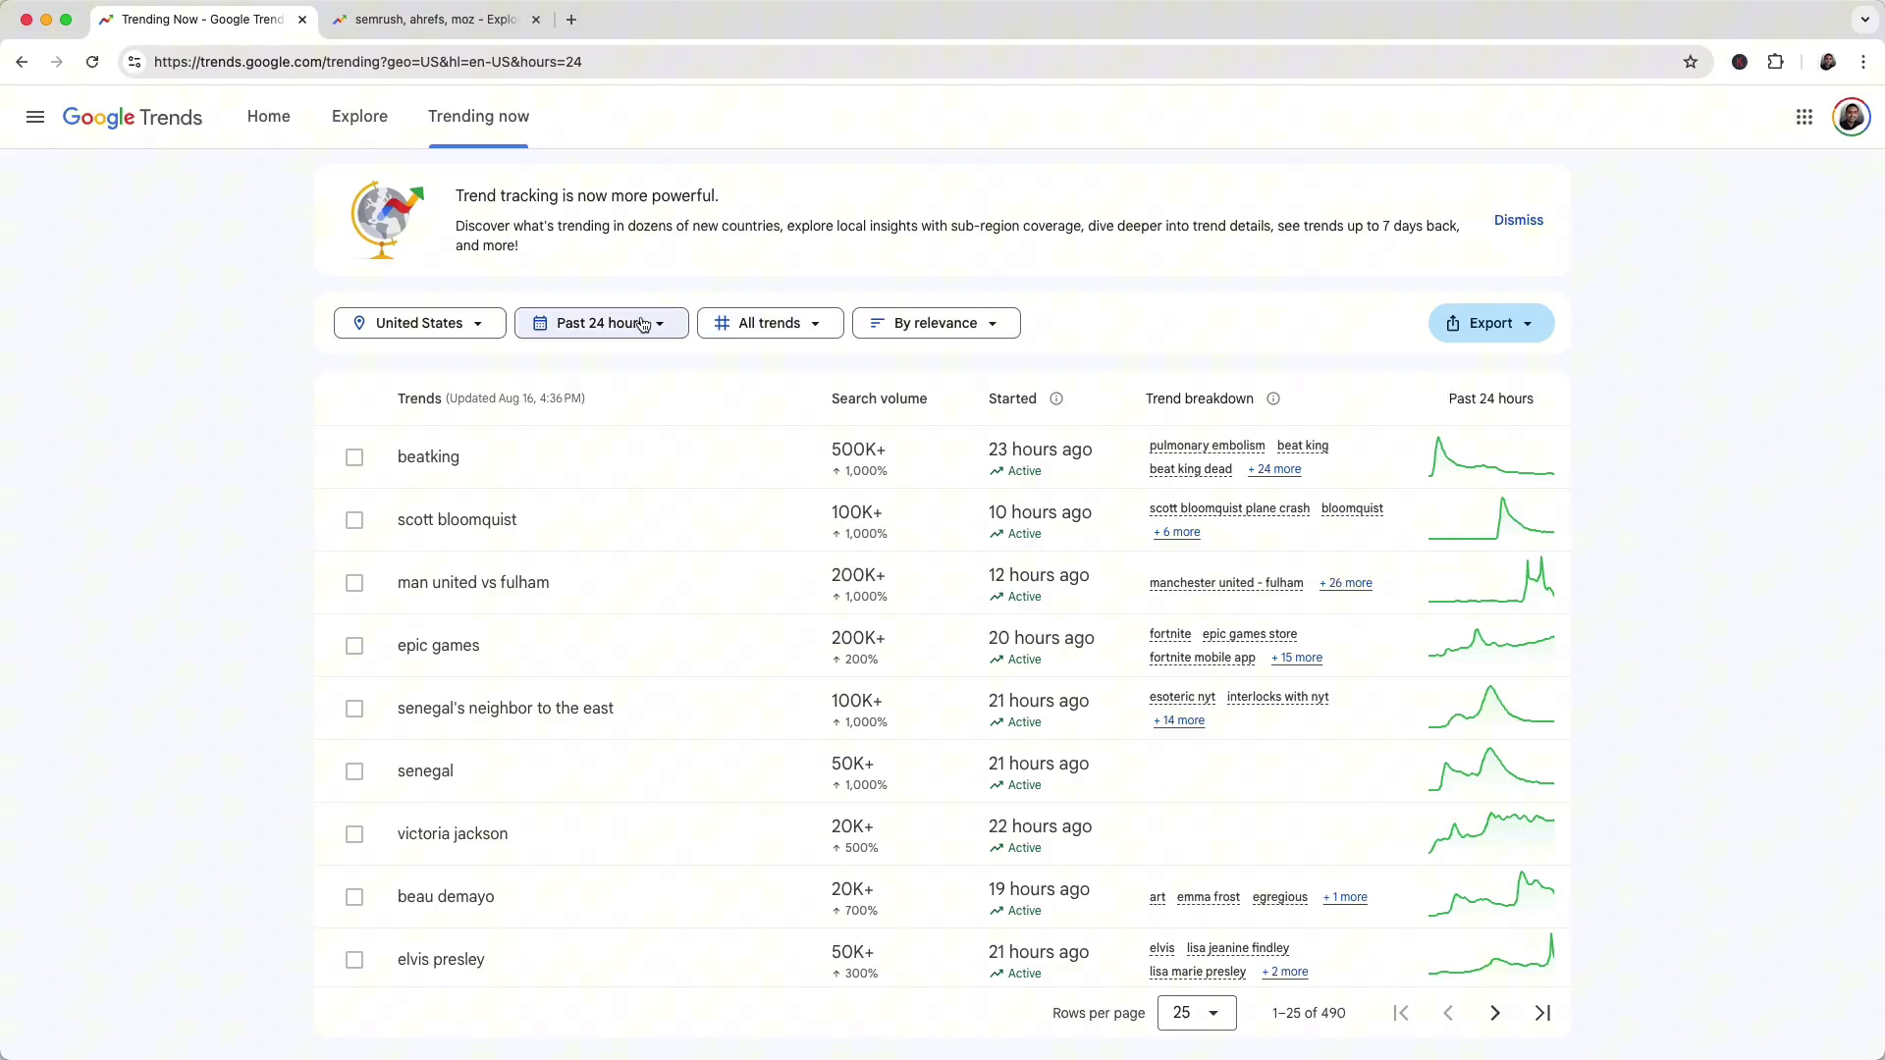
Switch the trending-now list from past 24 hours to past 7 days and scroll through the 2877 trends.
{"action": "left_click", "coordinate": [643, 324]}
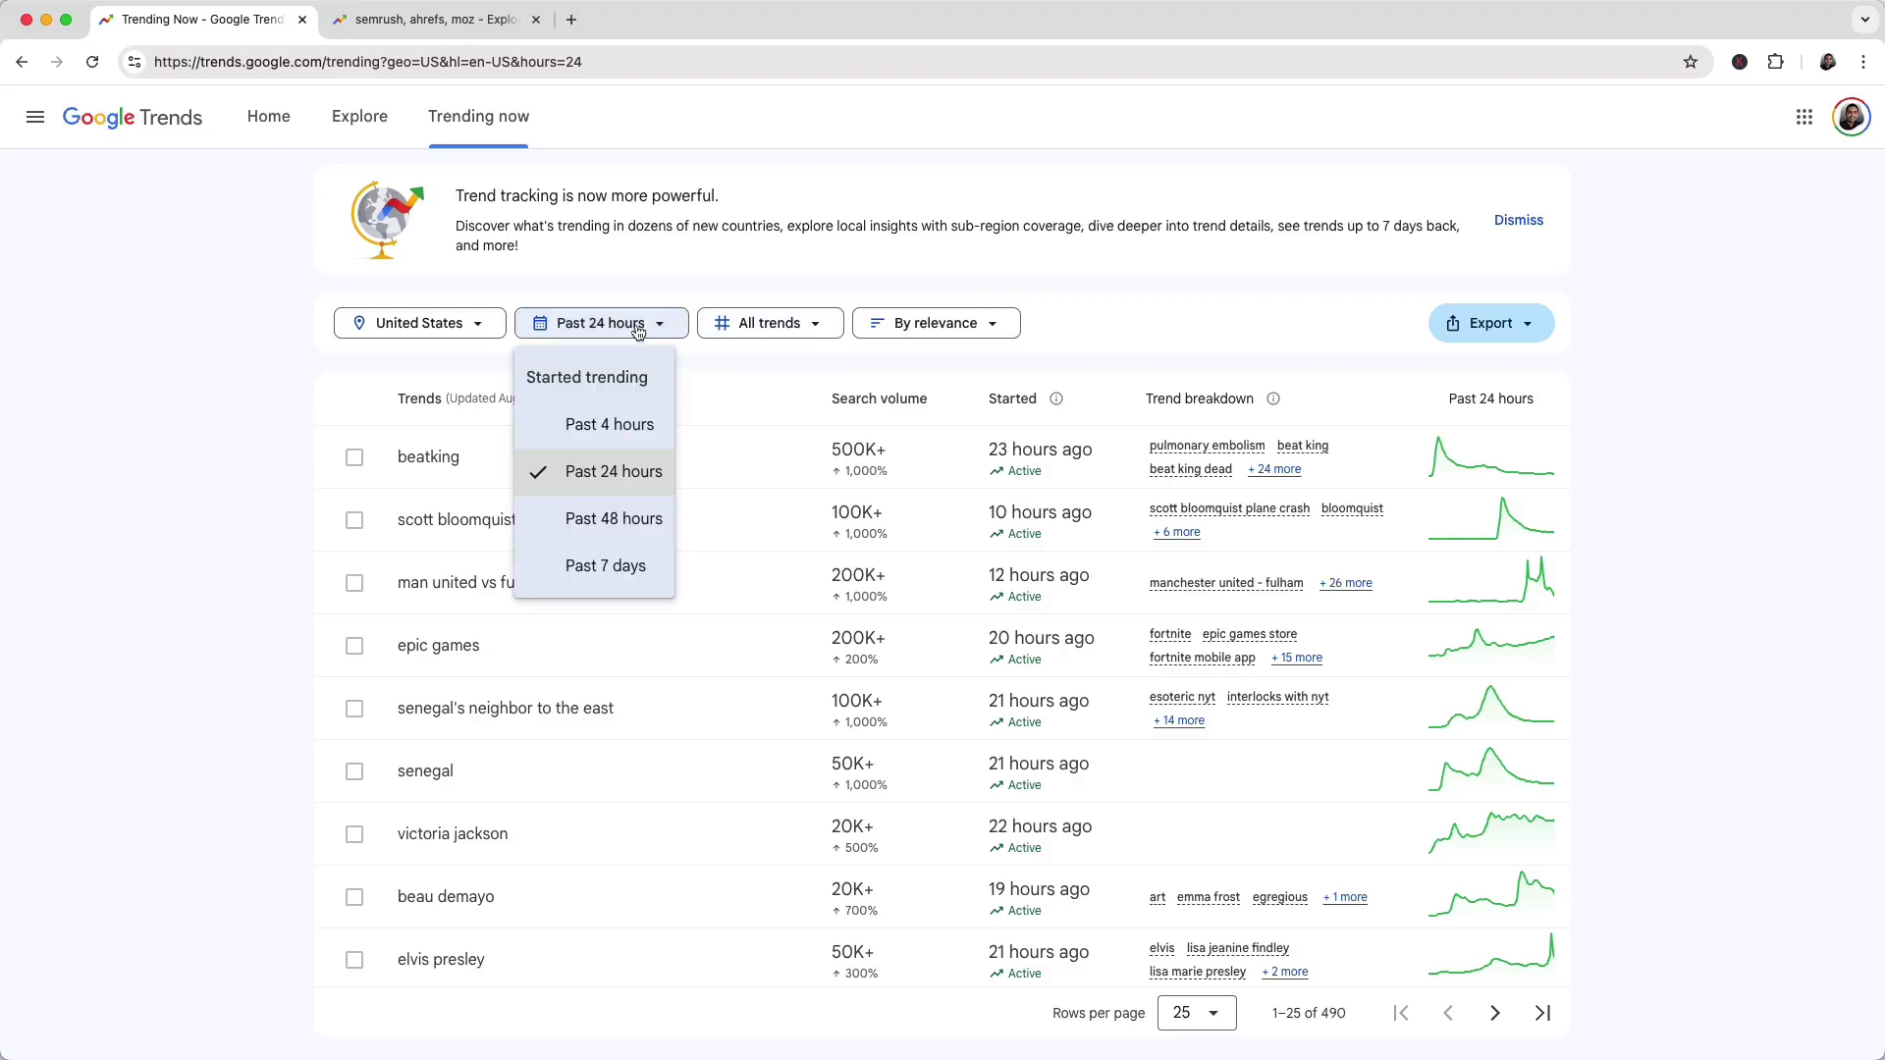
{"action": "left_click", "coordinate": [637, 563]}
{"action": "scroll", "coordinate": [937, 489], "scroll_direction": "down", "scroll_amount": 2}
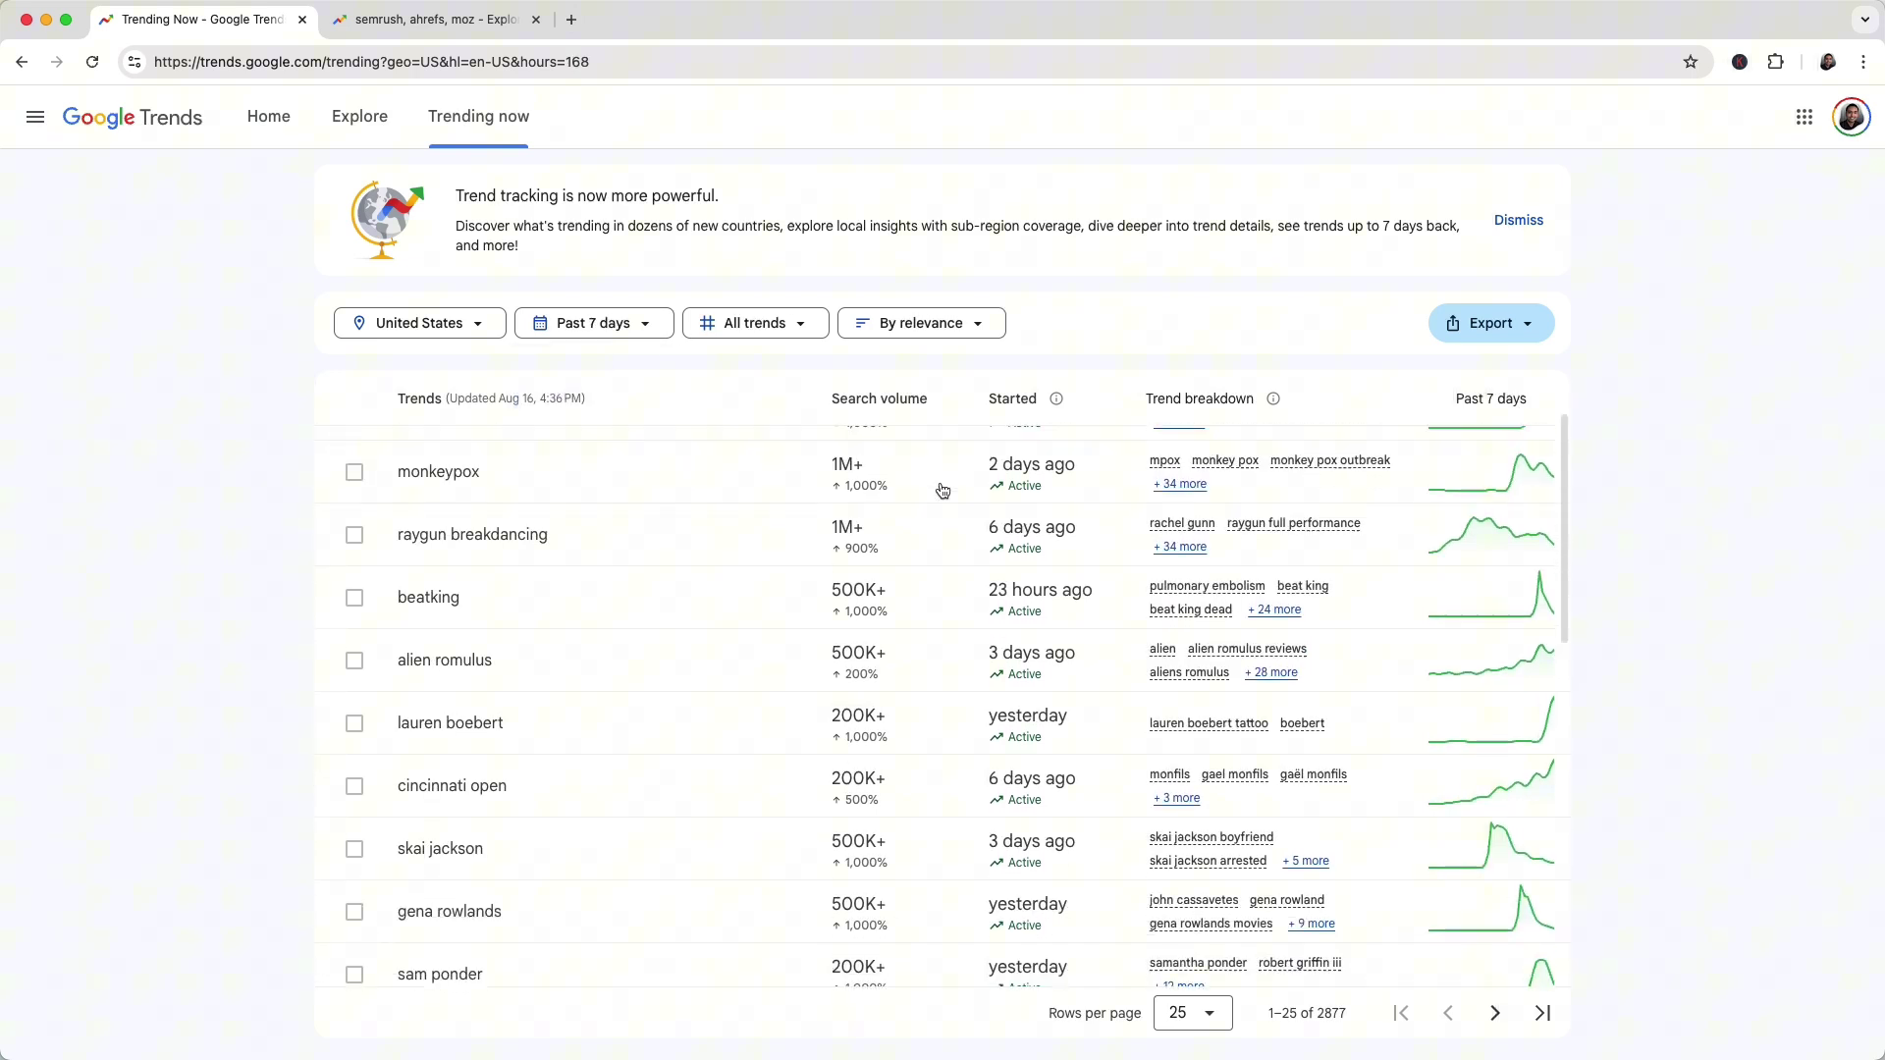
{"action": "scroll", "coordinate": [942, 490], "scroll_direction": "down", "scroll_amount": 5}
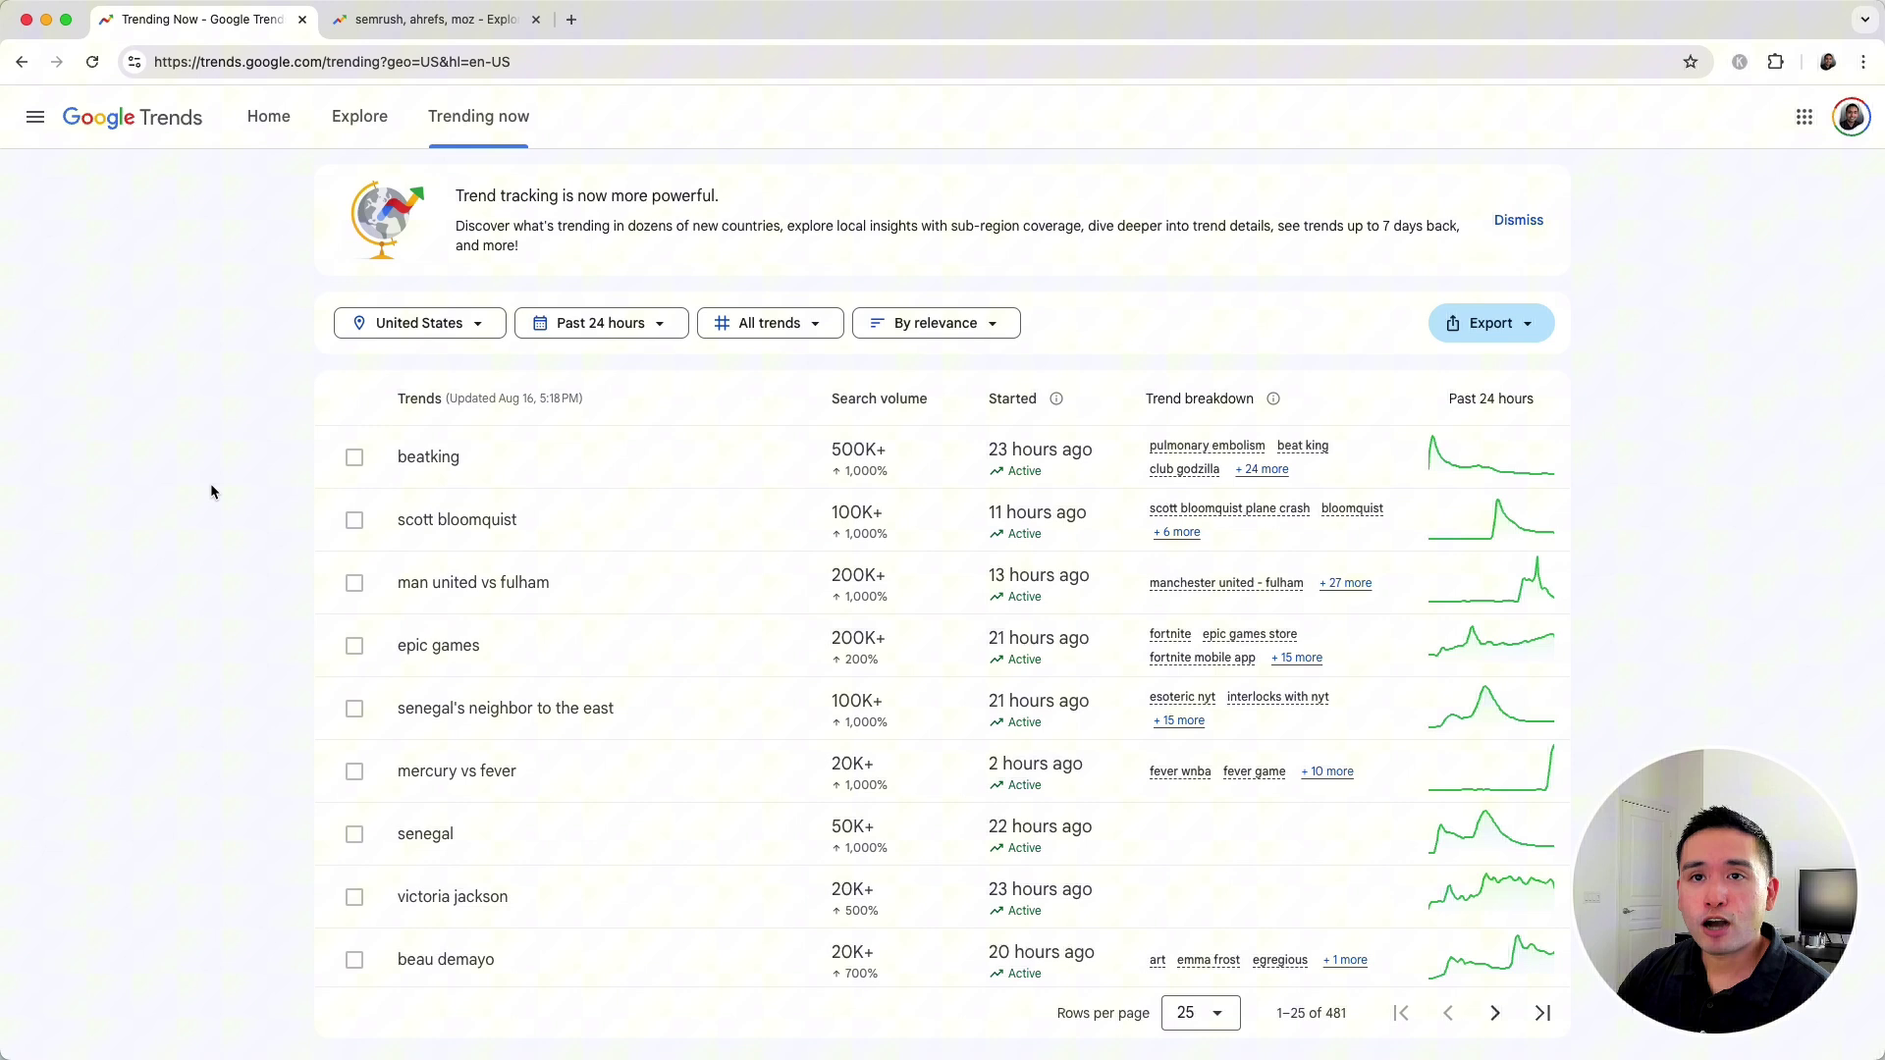
{"action": "scroll", "coordinate": [291, 520], "scroll_direction": "down", "scroll_amount": 1}
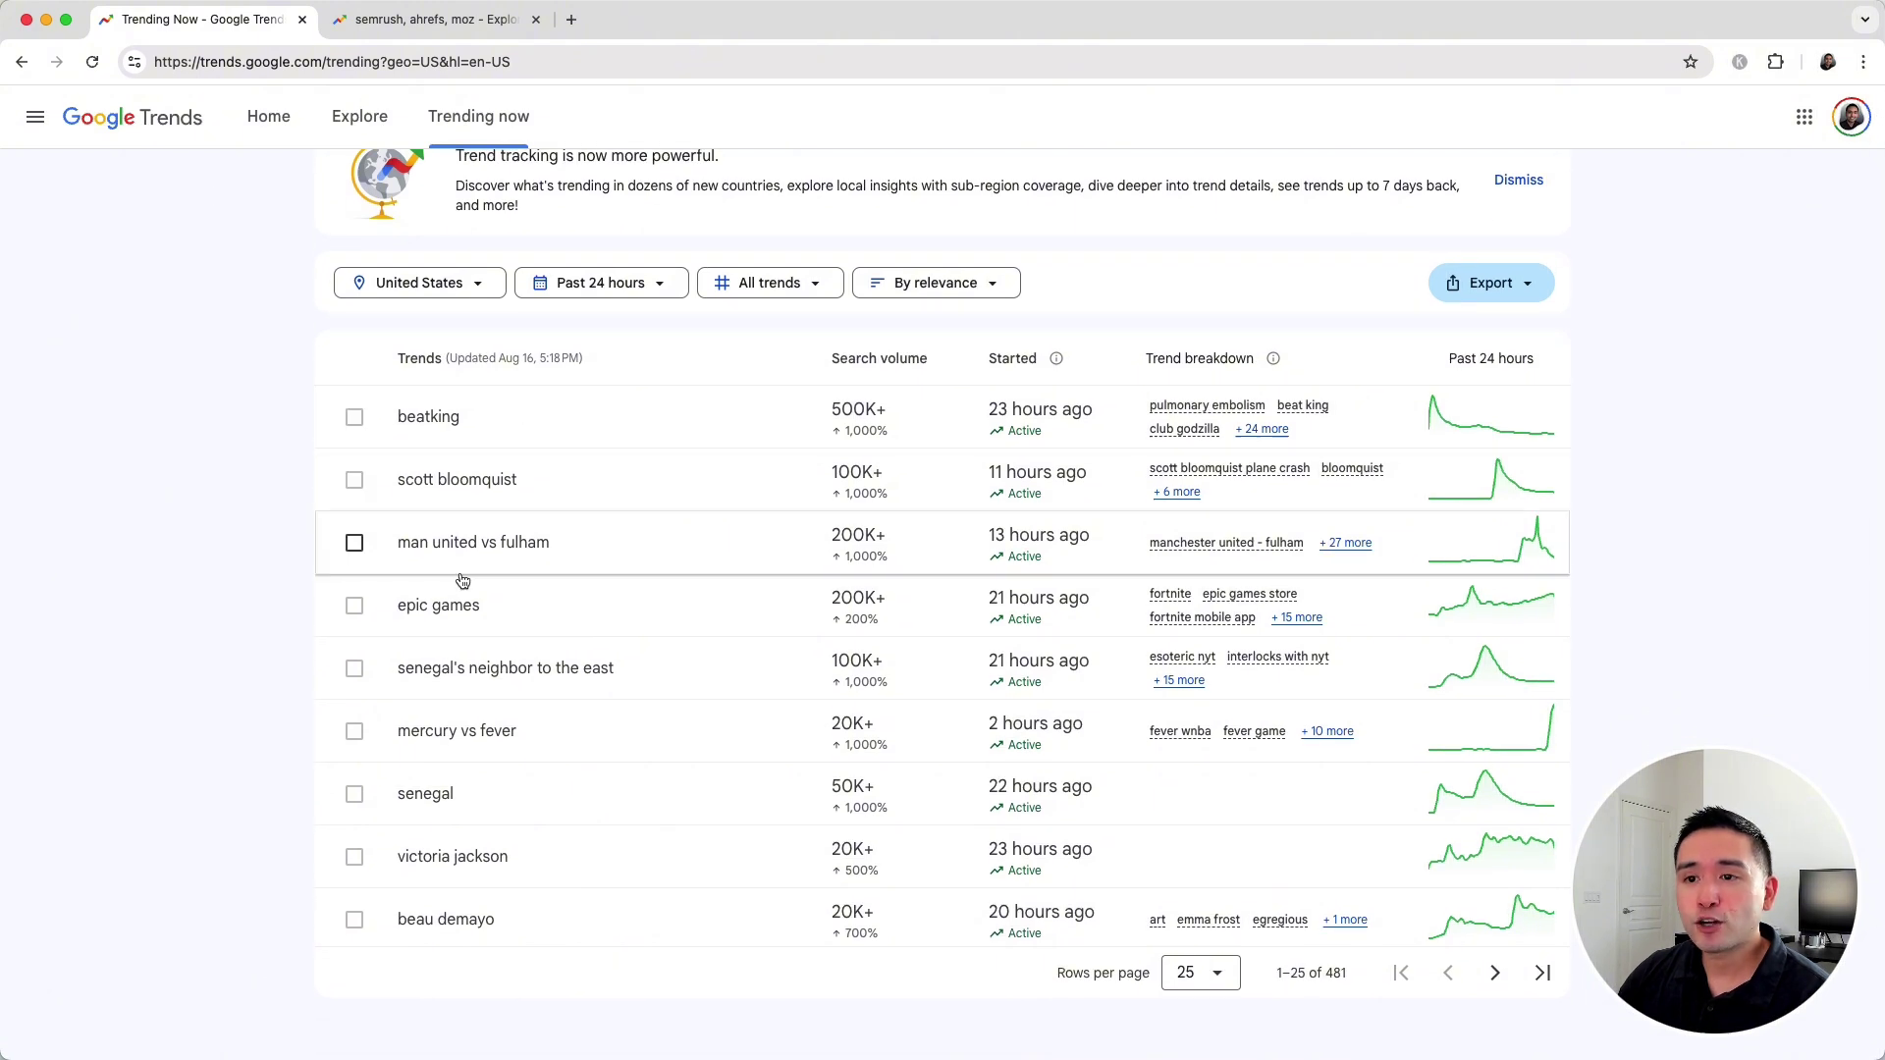
{"action": "scroll", "coordinate": [917, 743], "scroll_direction": "up", "scroll_amount": 1}
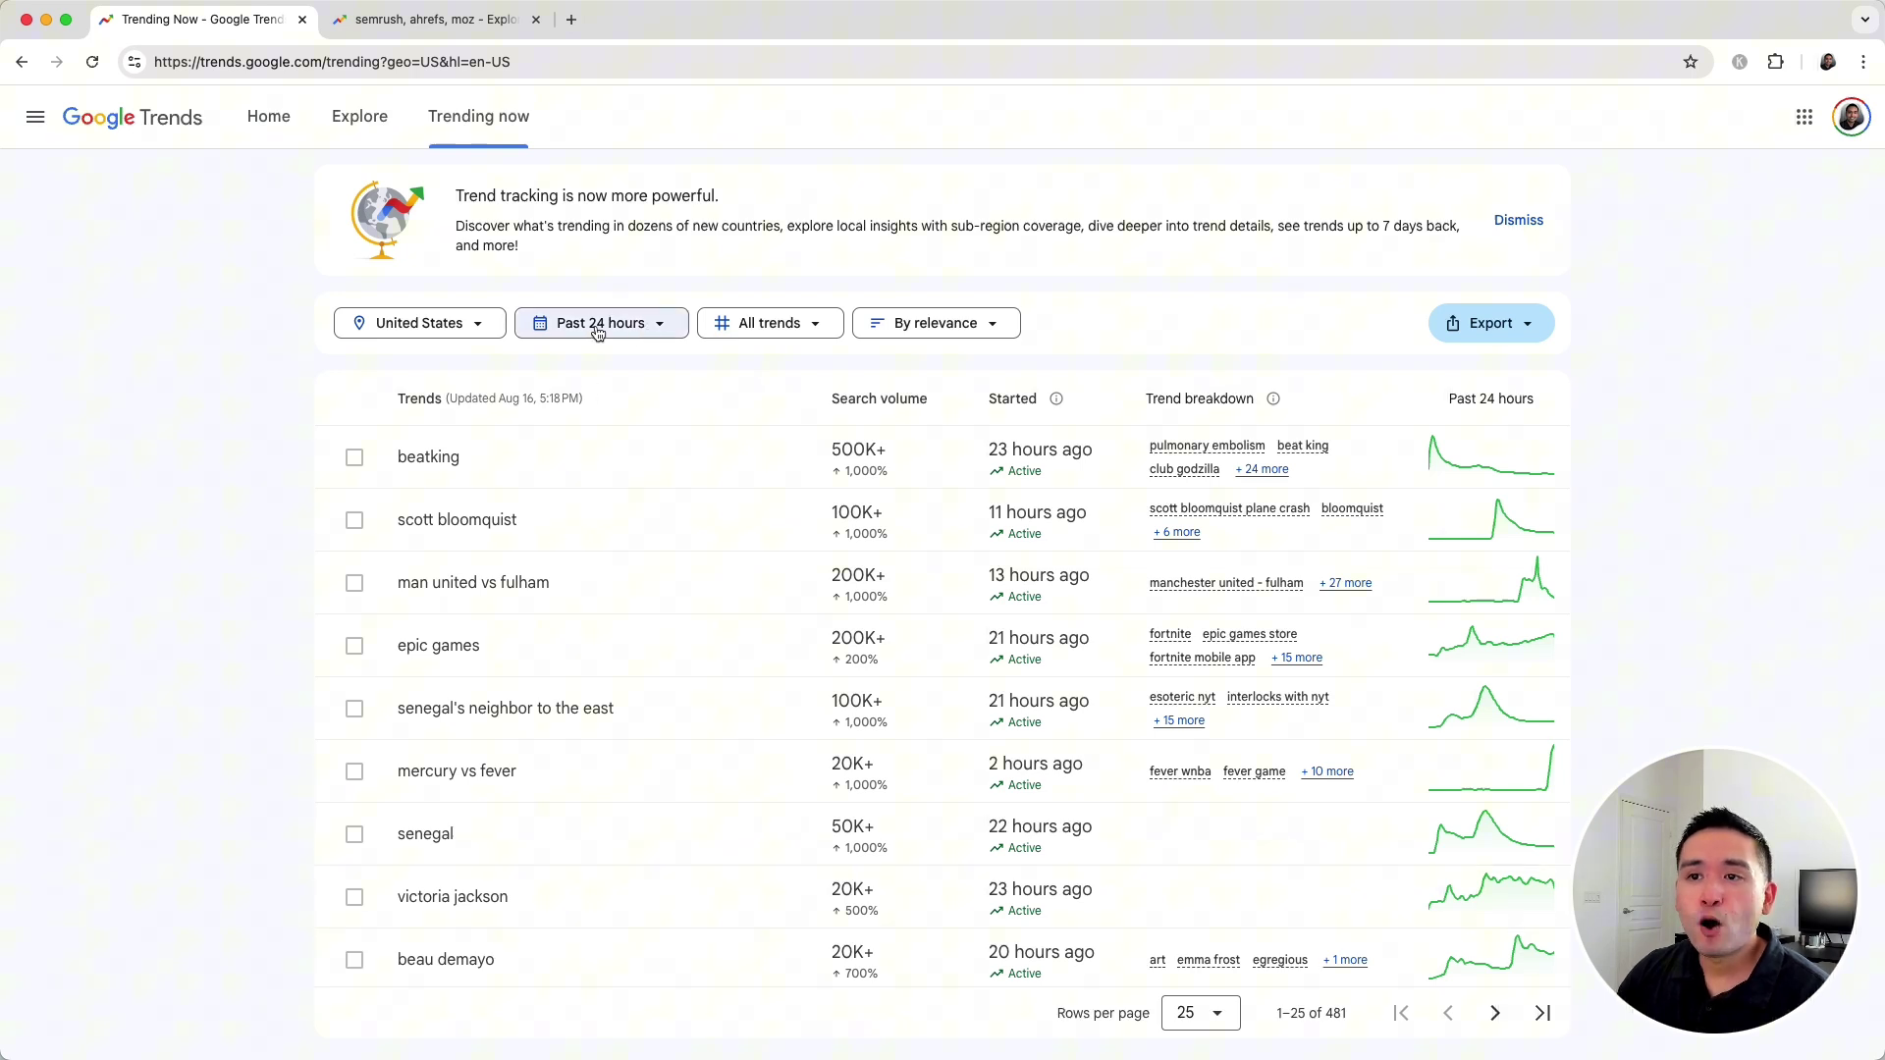
{"action": "left_click", "coordinate": [648, 327]}
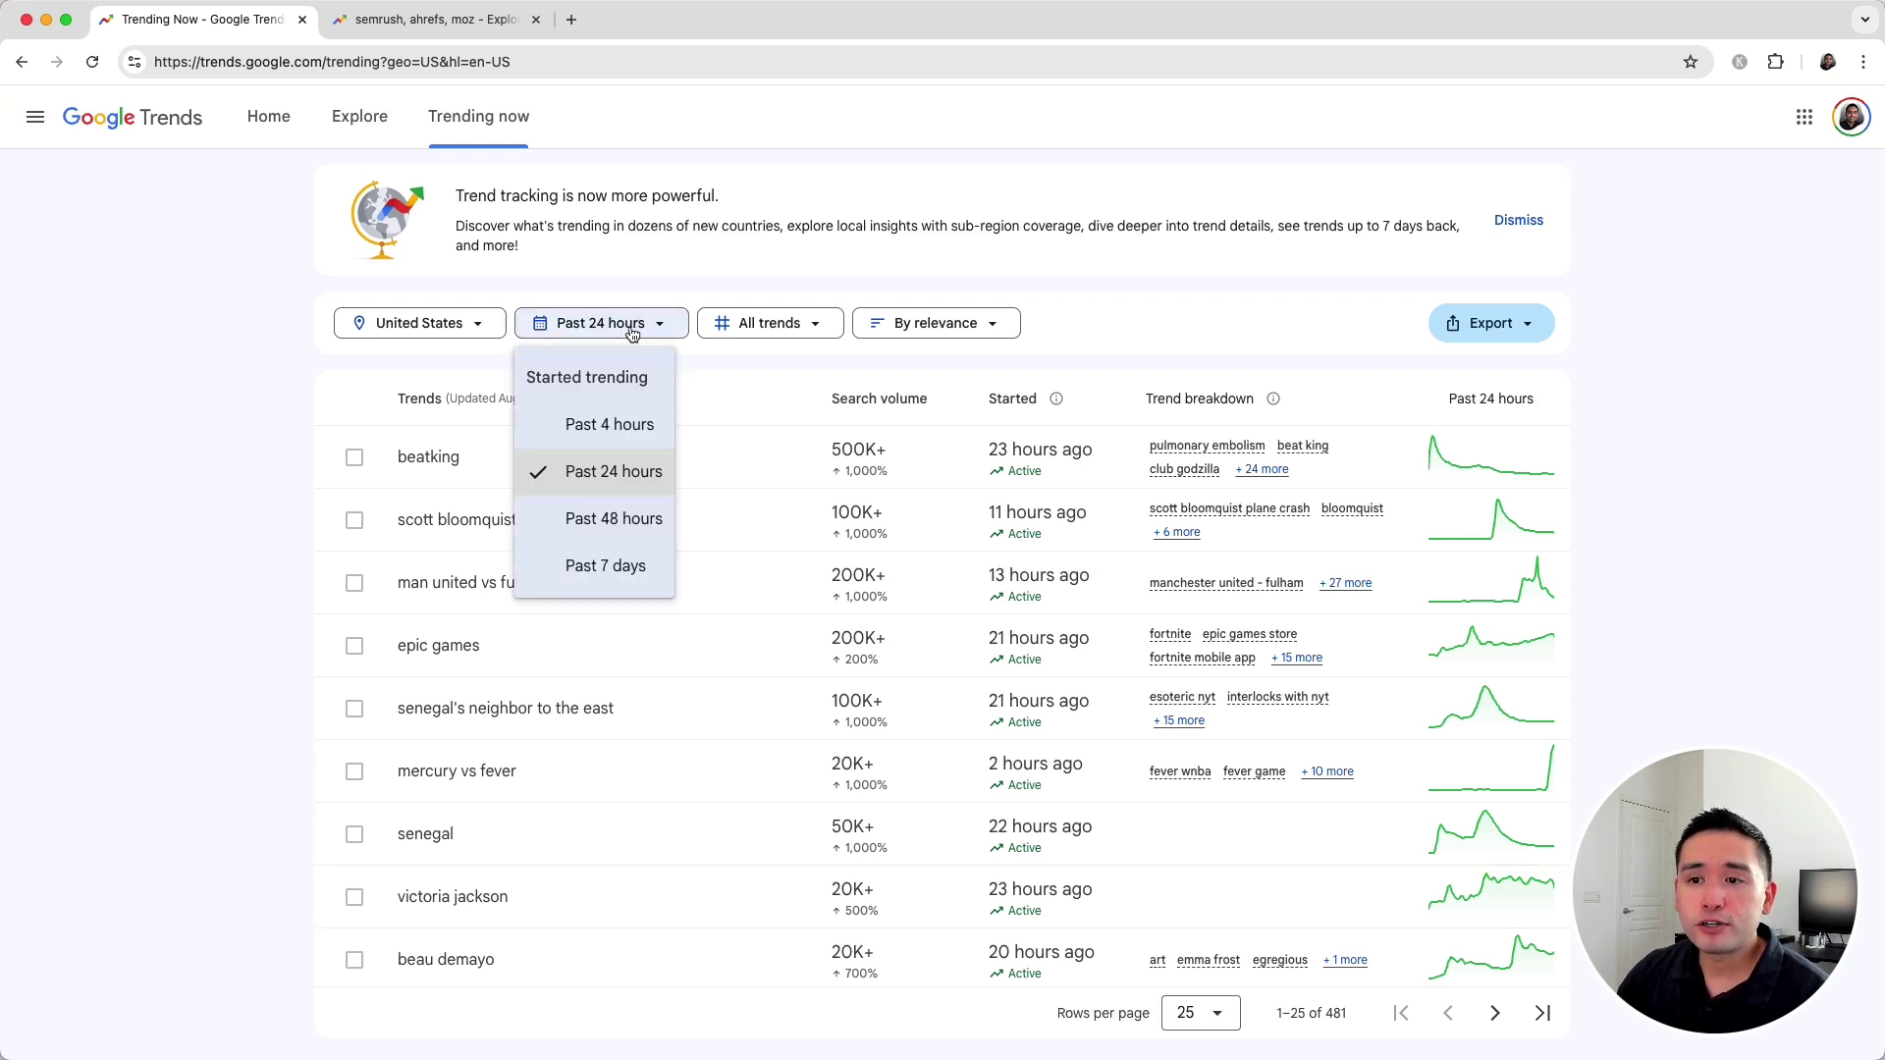
{"action": "left_click", "coordinate": [1100, 338]}
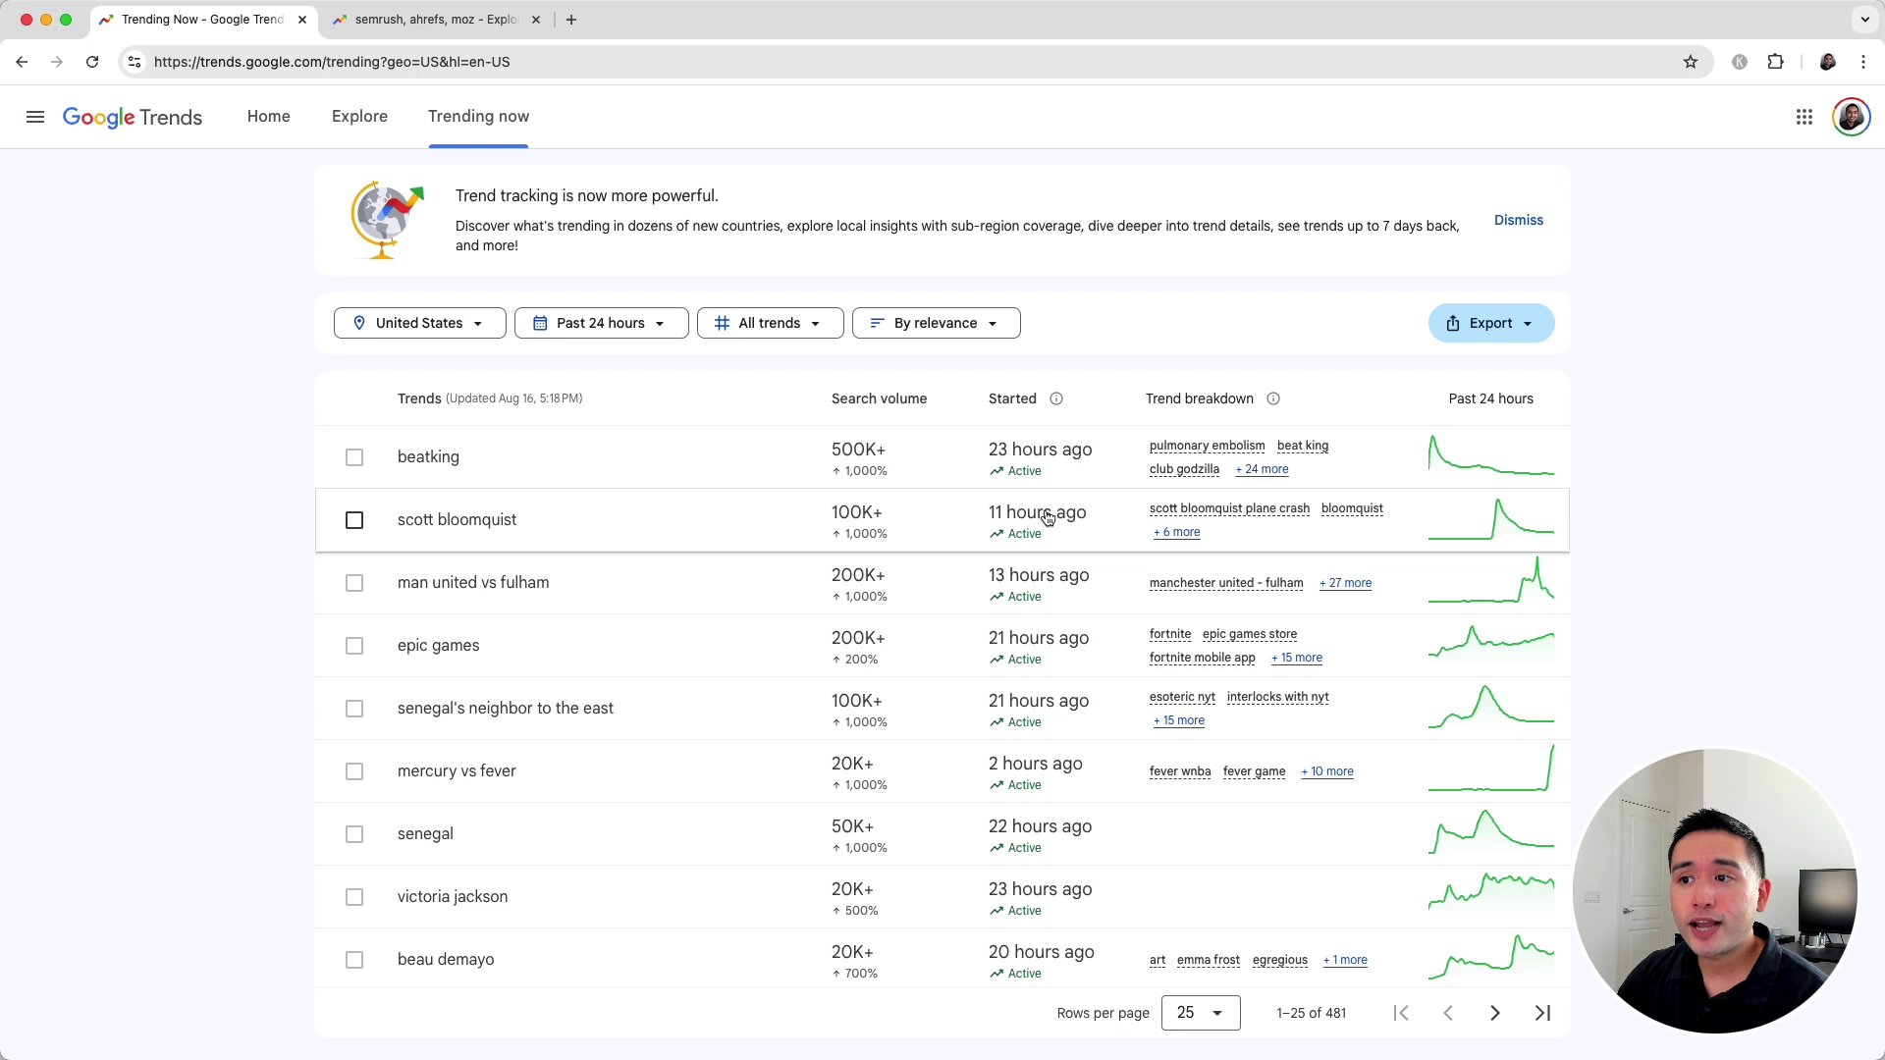
Open the beatking trend's details panel, scroll through it, then close it.
{"action": "left_click", "coordinate": [1253, 462]}
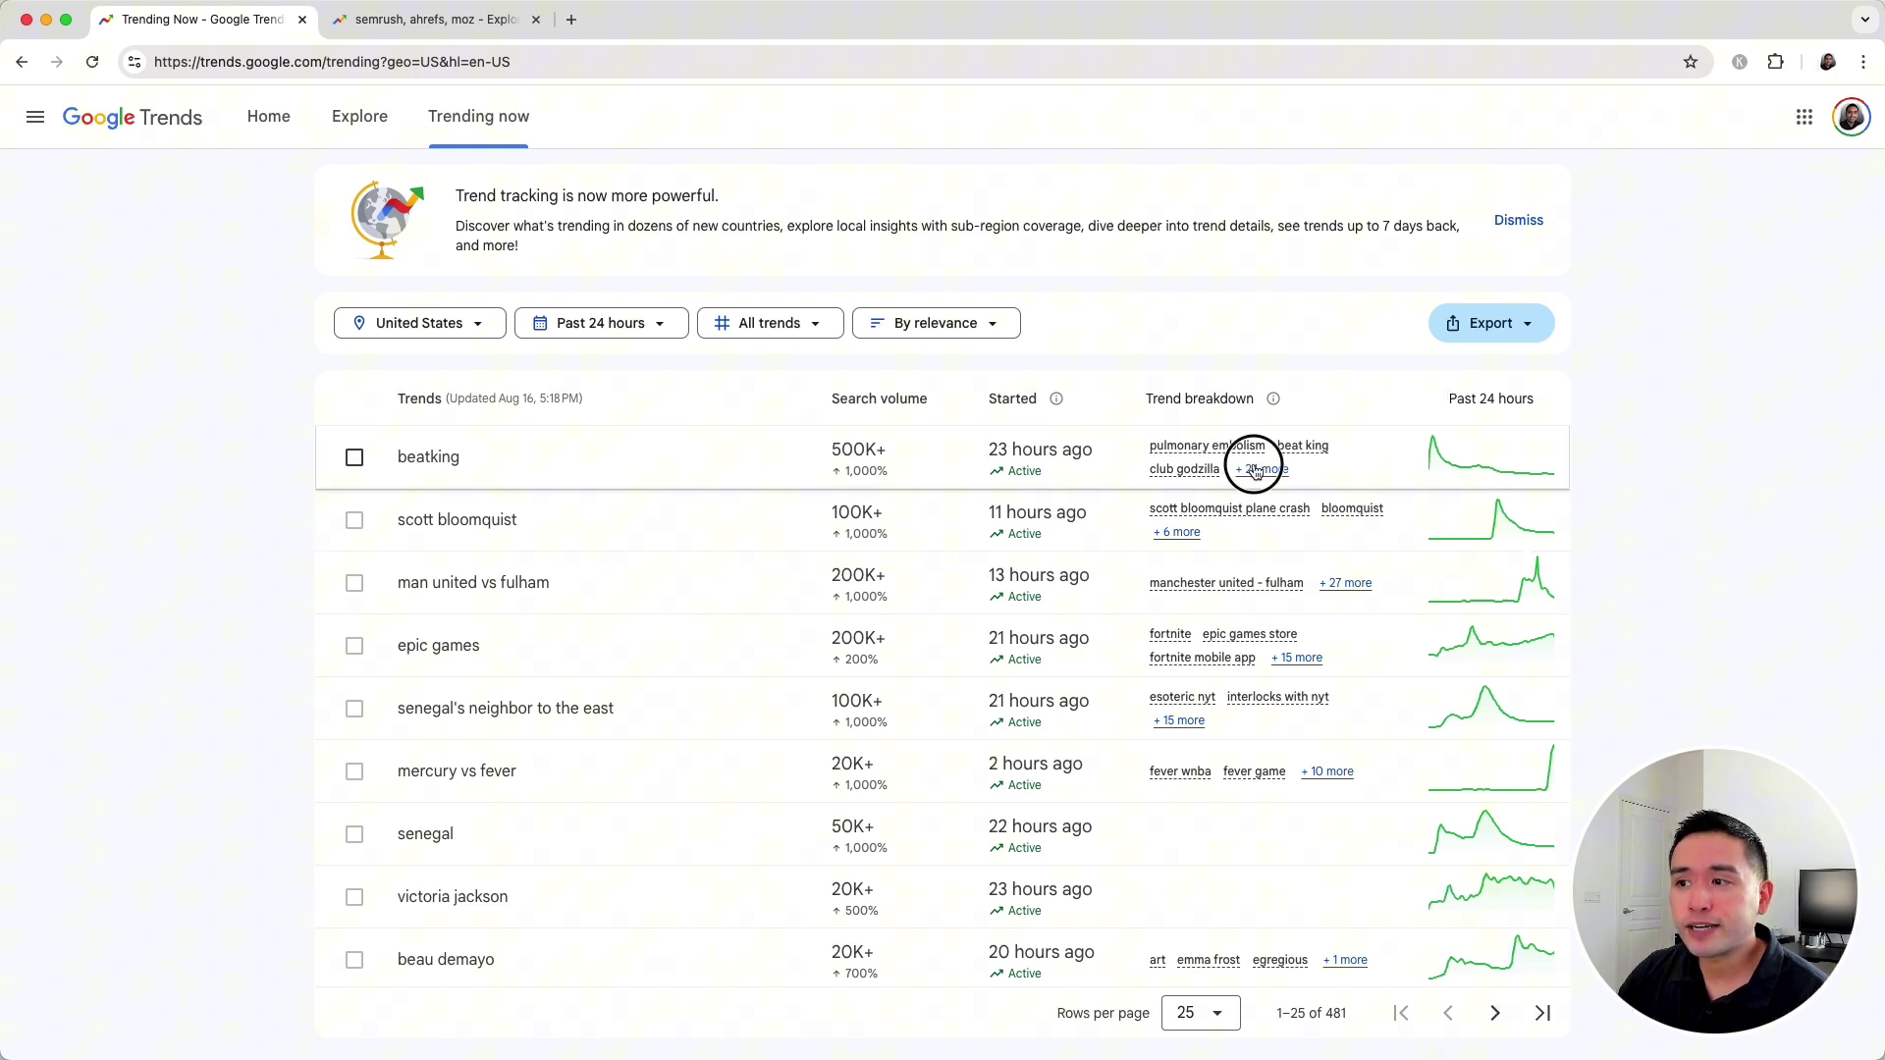
{"action": "scroll", "coordinate": [1253, 462], "scroll_direction": "down", "scroll_amount": 2}
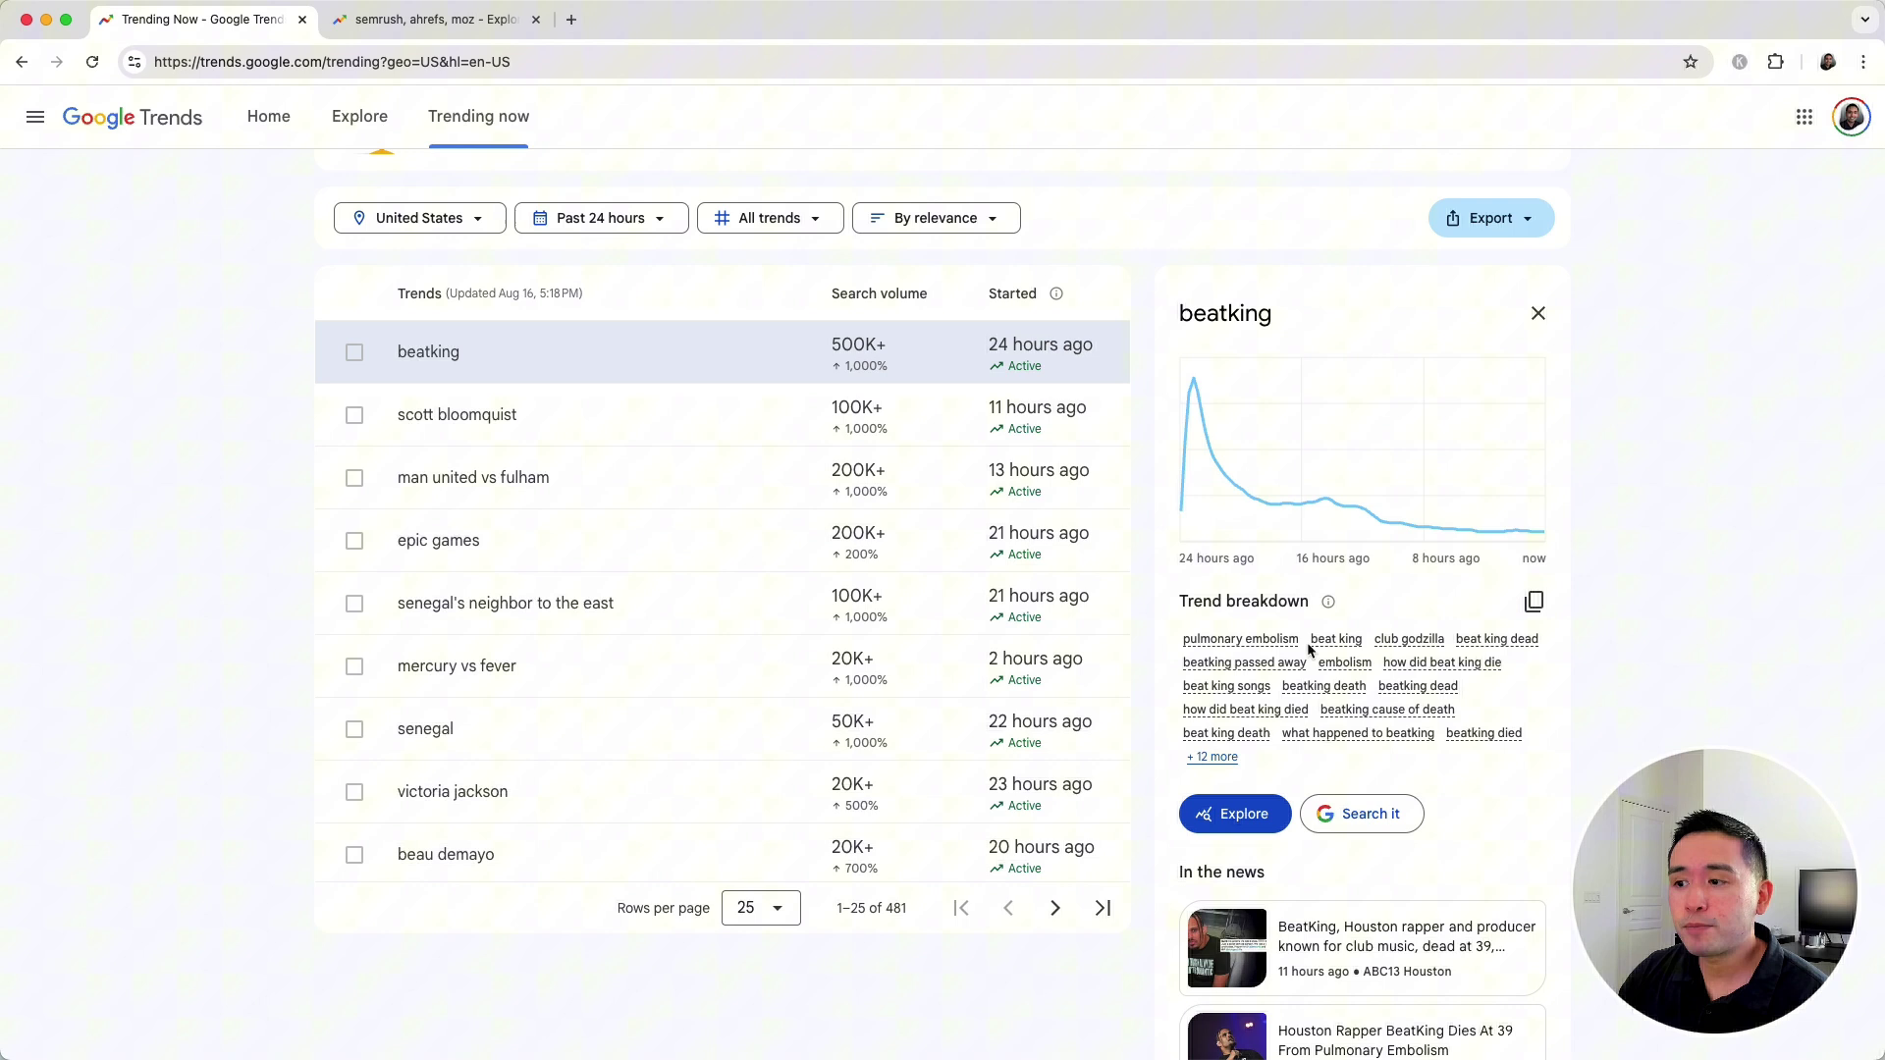
{"action": "scroll", "coordinate": [1312, 652], "scroll_direction": "down", "scroll_amount": 1}
{"action": "scroll", "coordinate": [1312, 652], "scroll_direction": "down", "scroll_amount": 2}
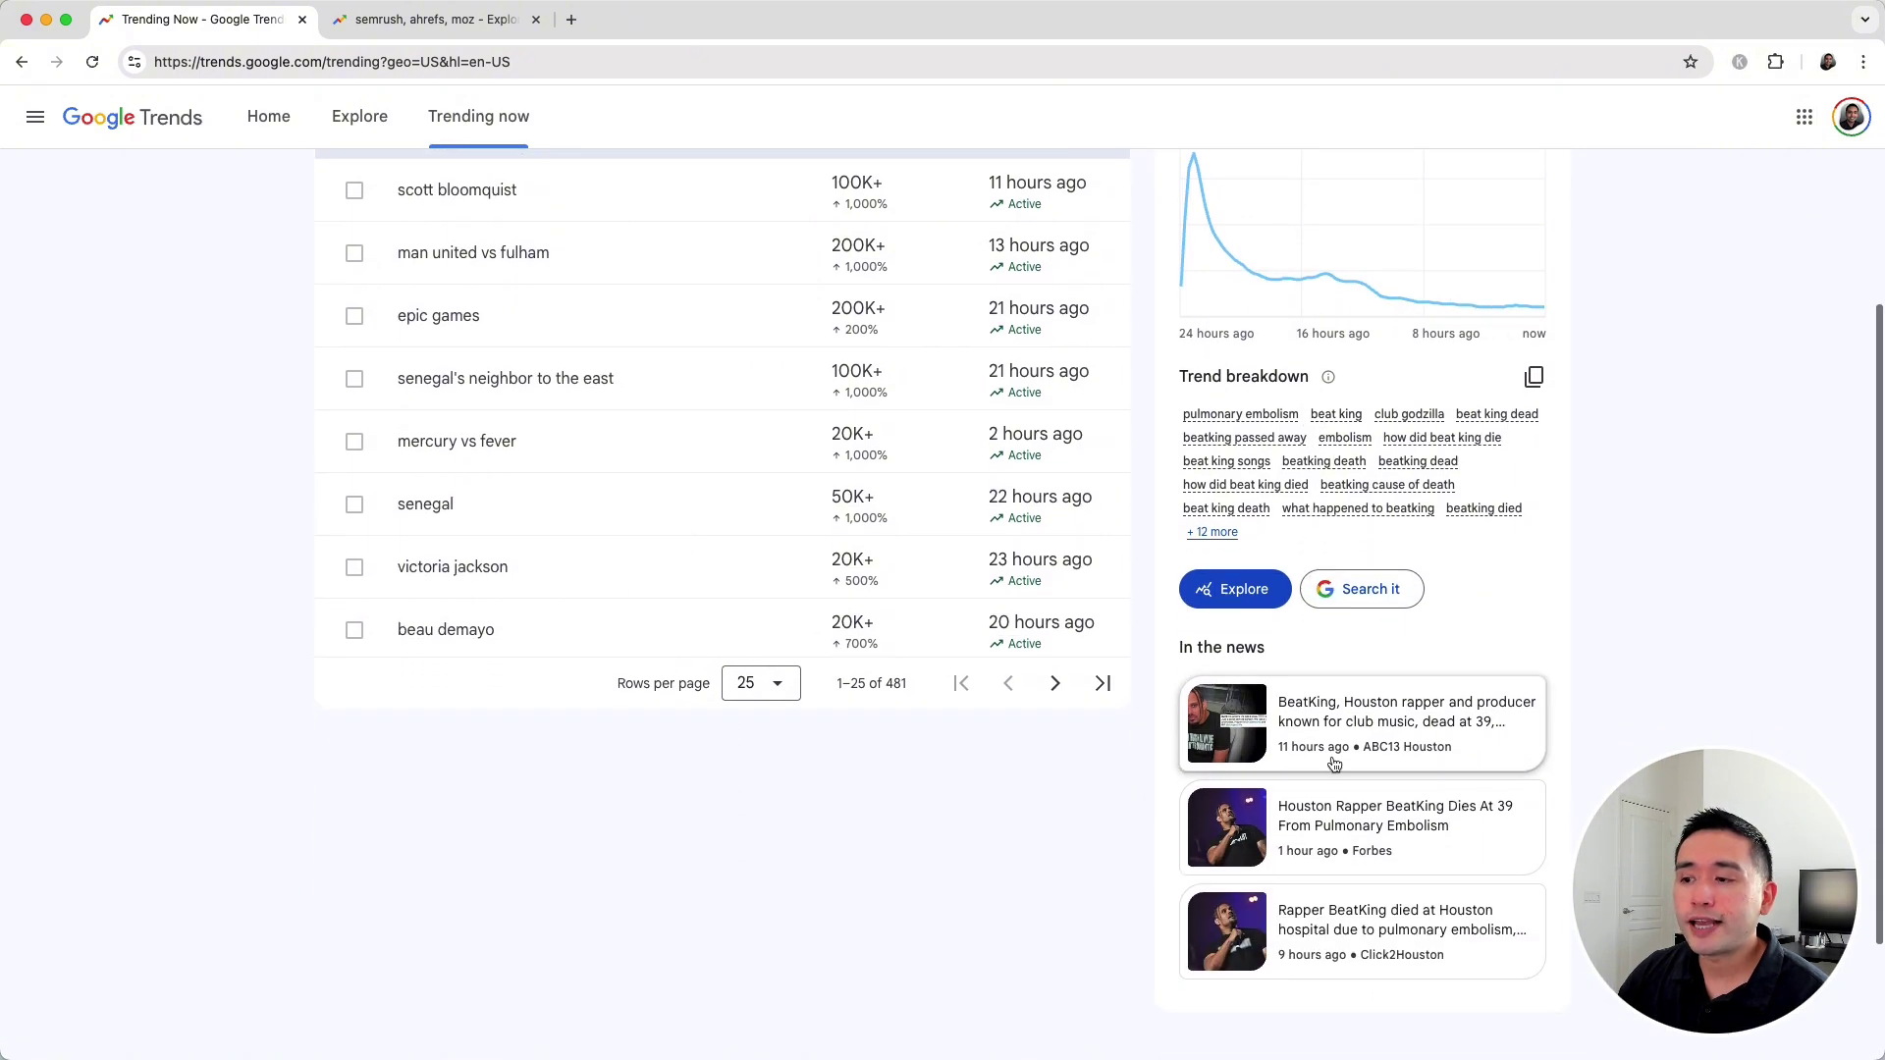
{"action": "scroll", "coordinate": [1279, 722], "scroll_direction": "up", "scroll_amount": 3}
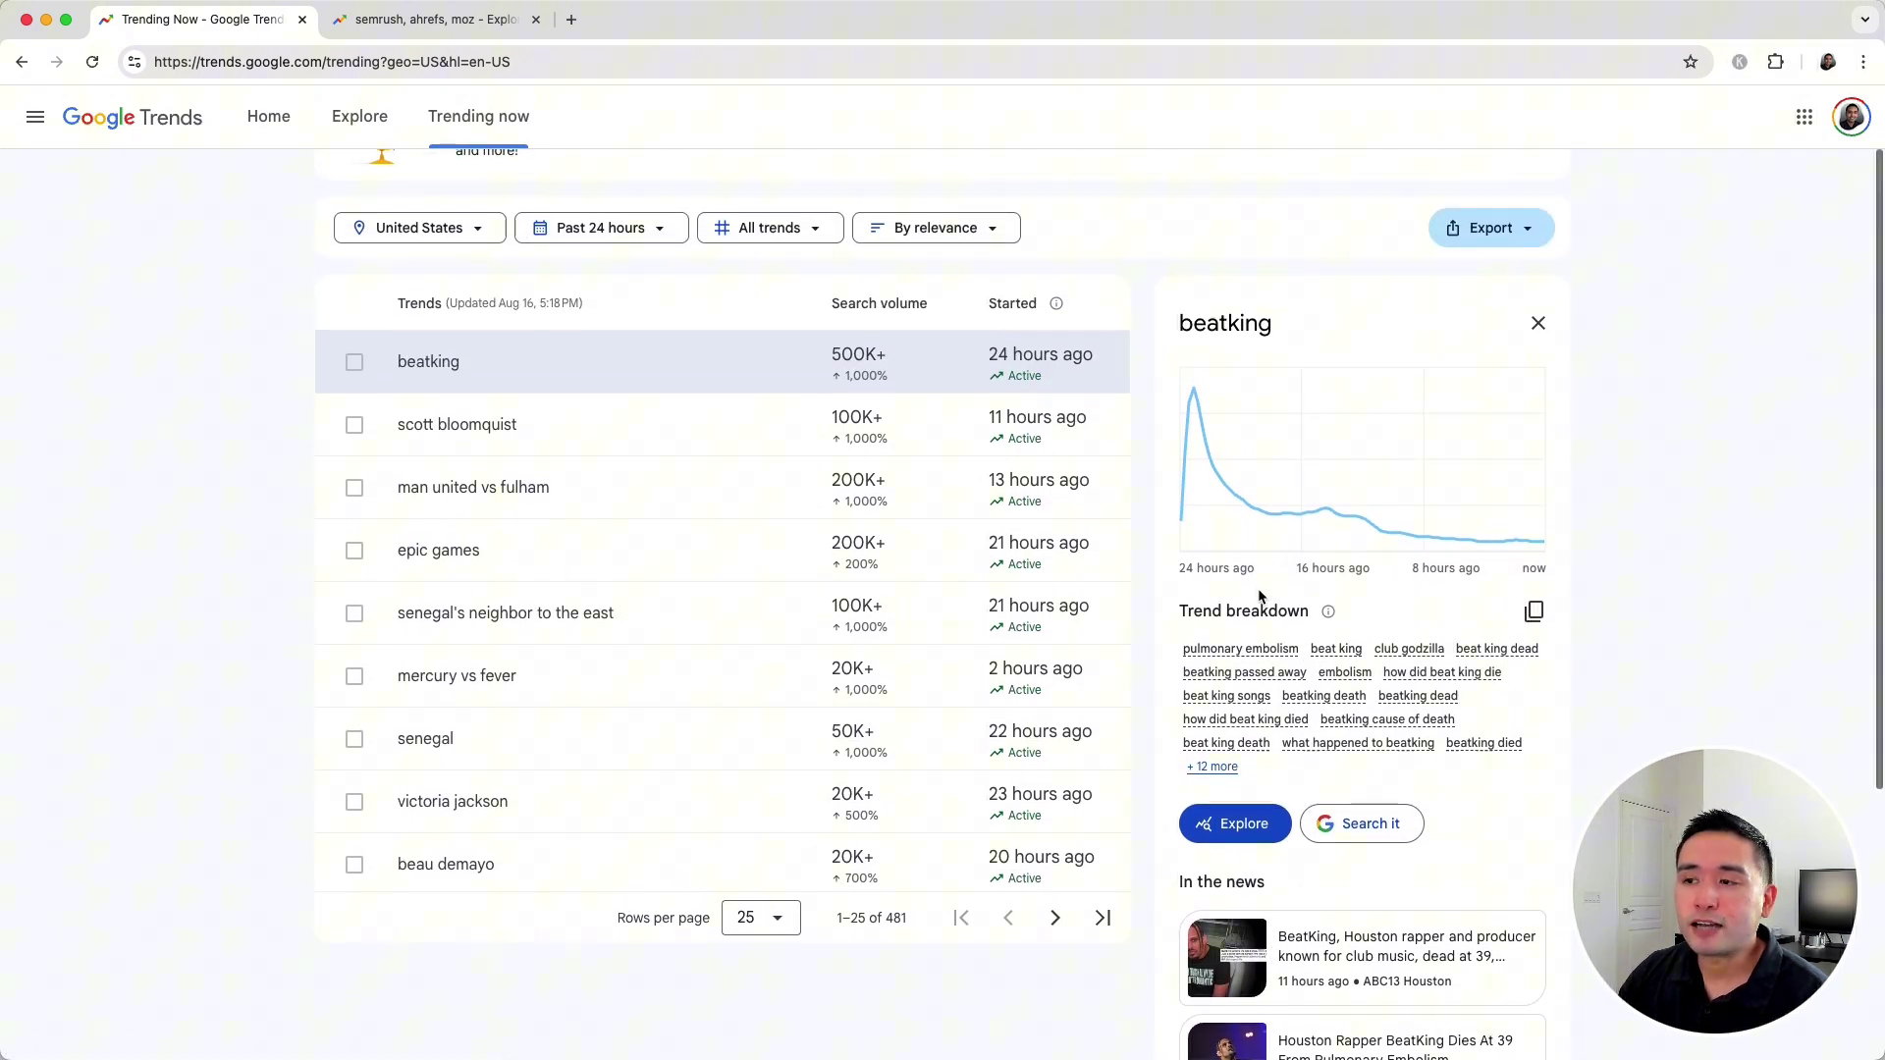
{"action": "left_click", "coordinate": [1538, 323]}
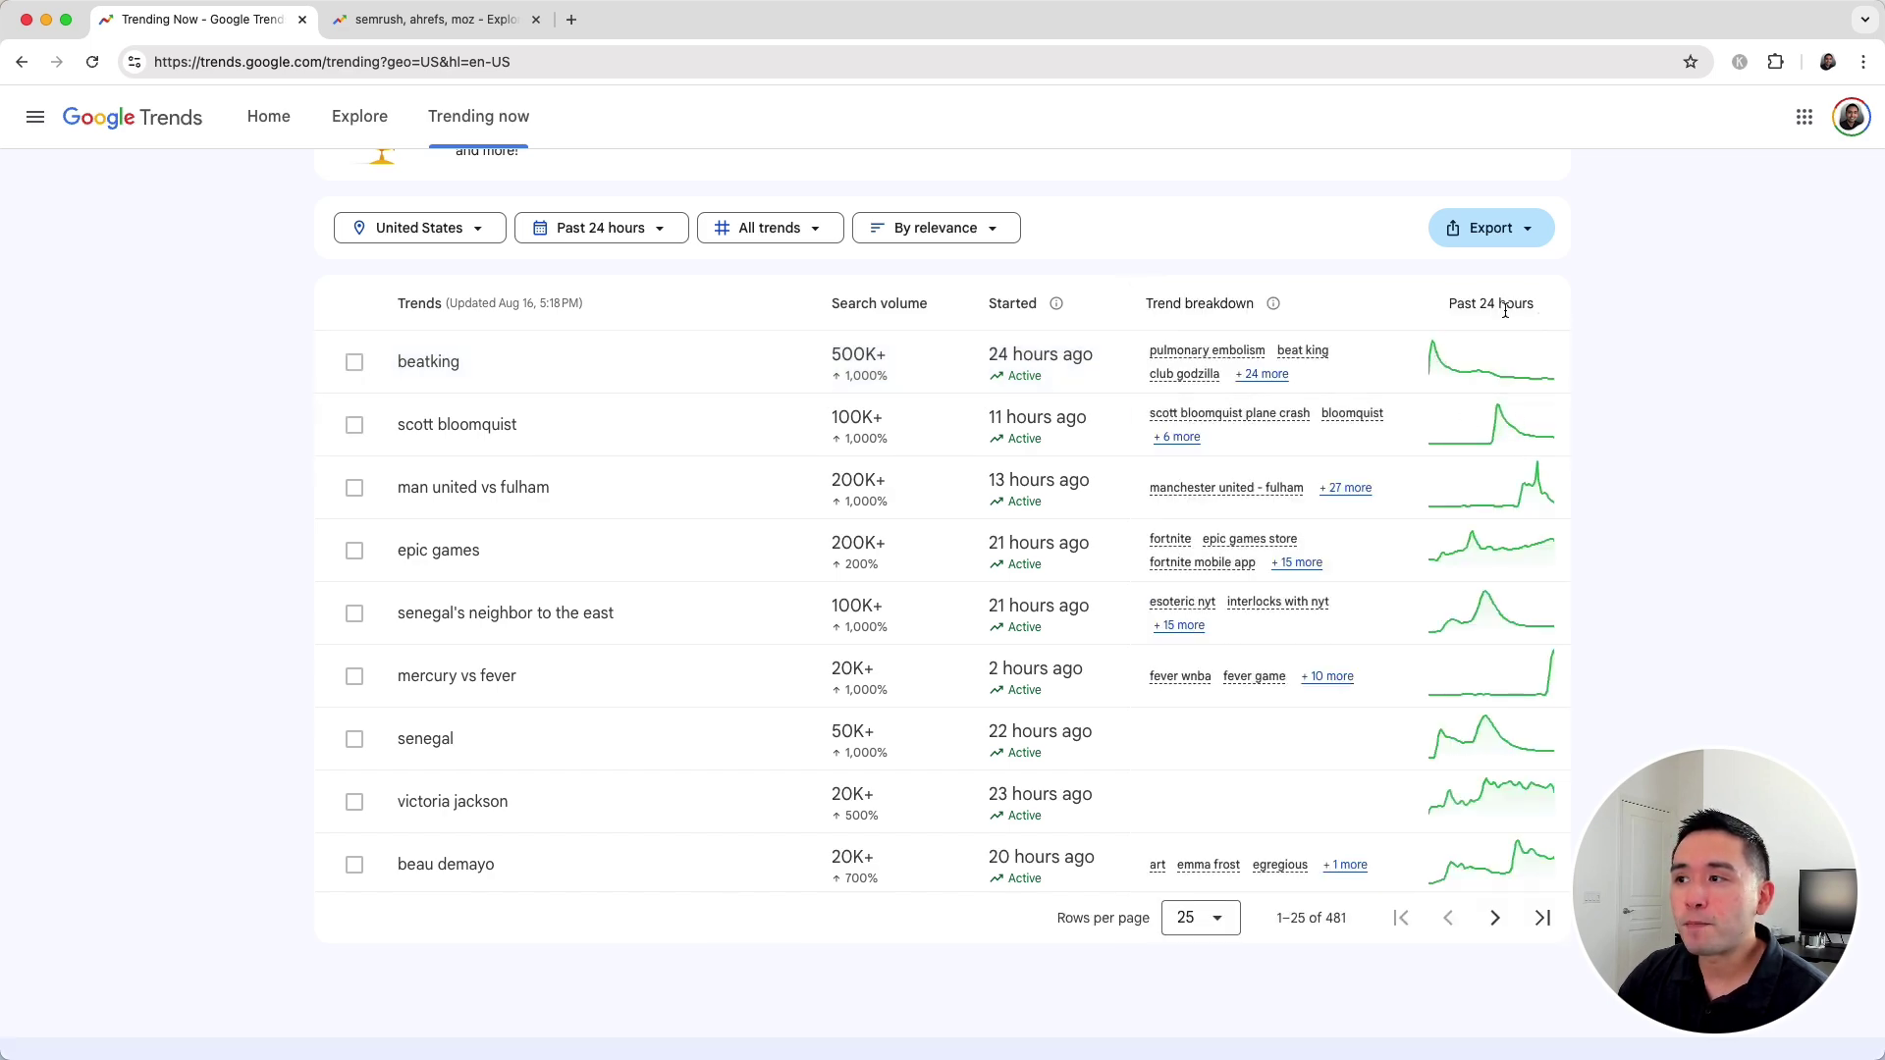
Set the trending searches time filter to Past 7 days.
{"action": "left_click", "coordinate": [656, 231]}
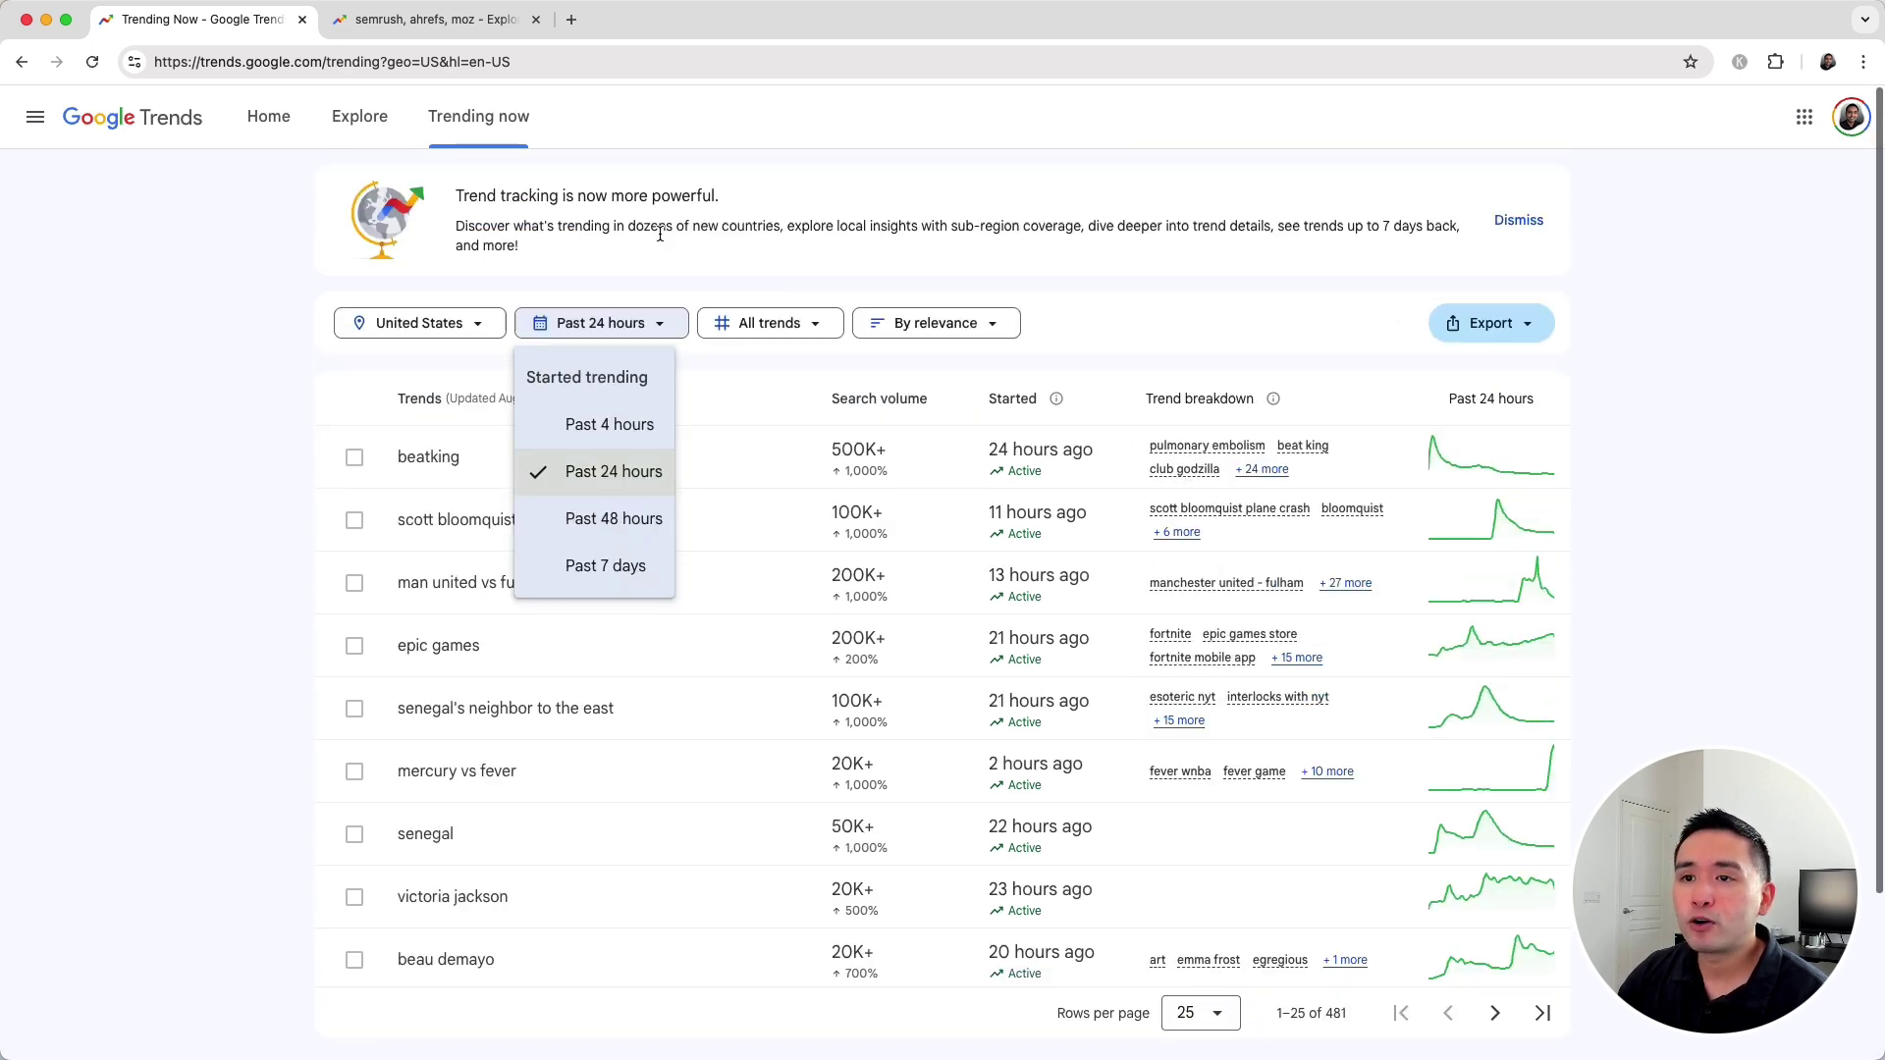
{"action": "left_click", "coordinate": [639, 569]}
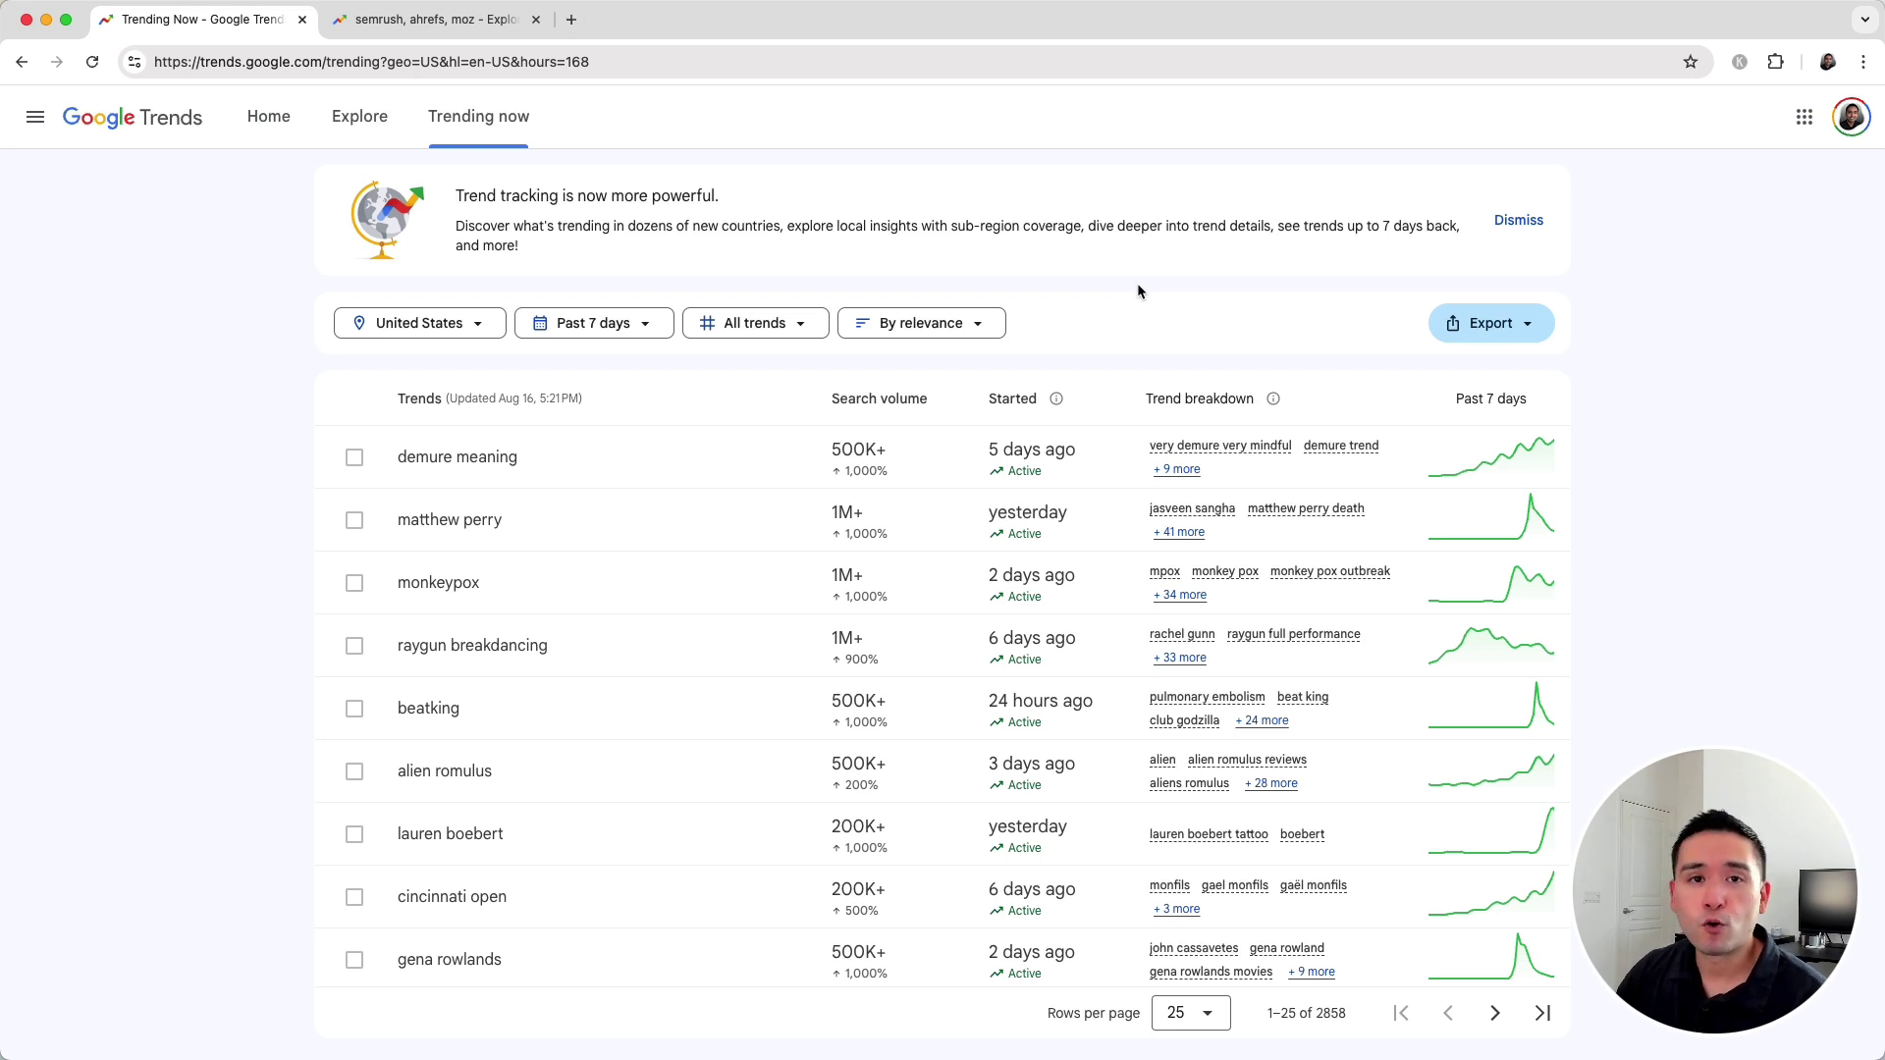
Go to Explore and review the 5-year US semrush vs ahrefs vs moz interest charts.
{"action": "left_click", "coordinate": [359, 116]}
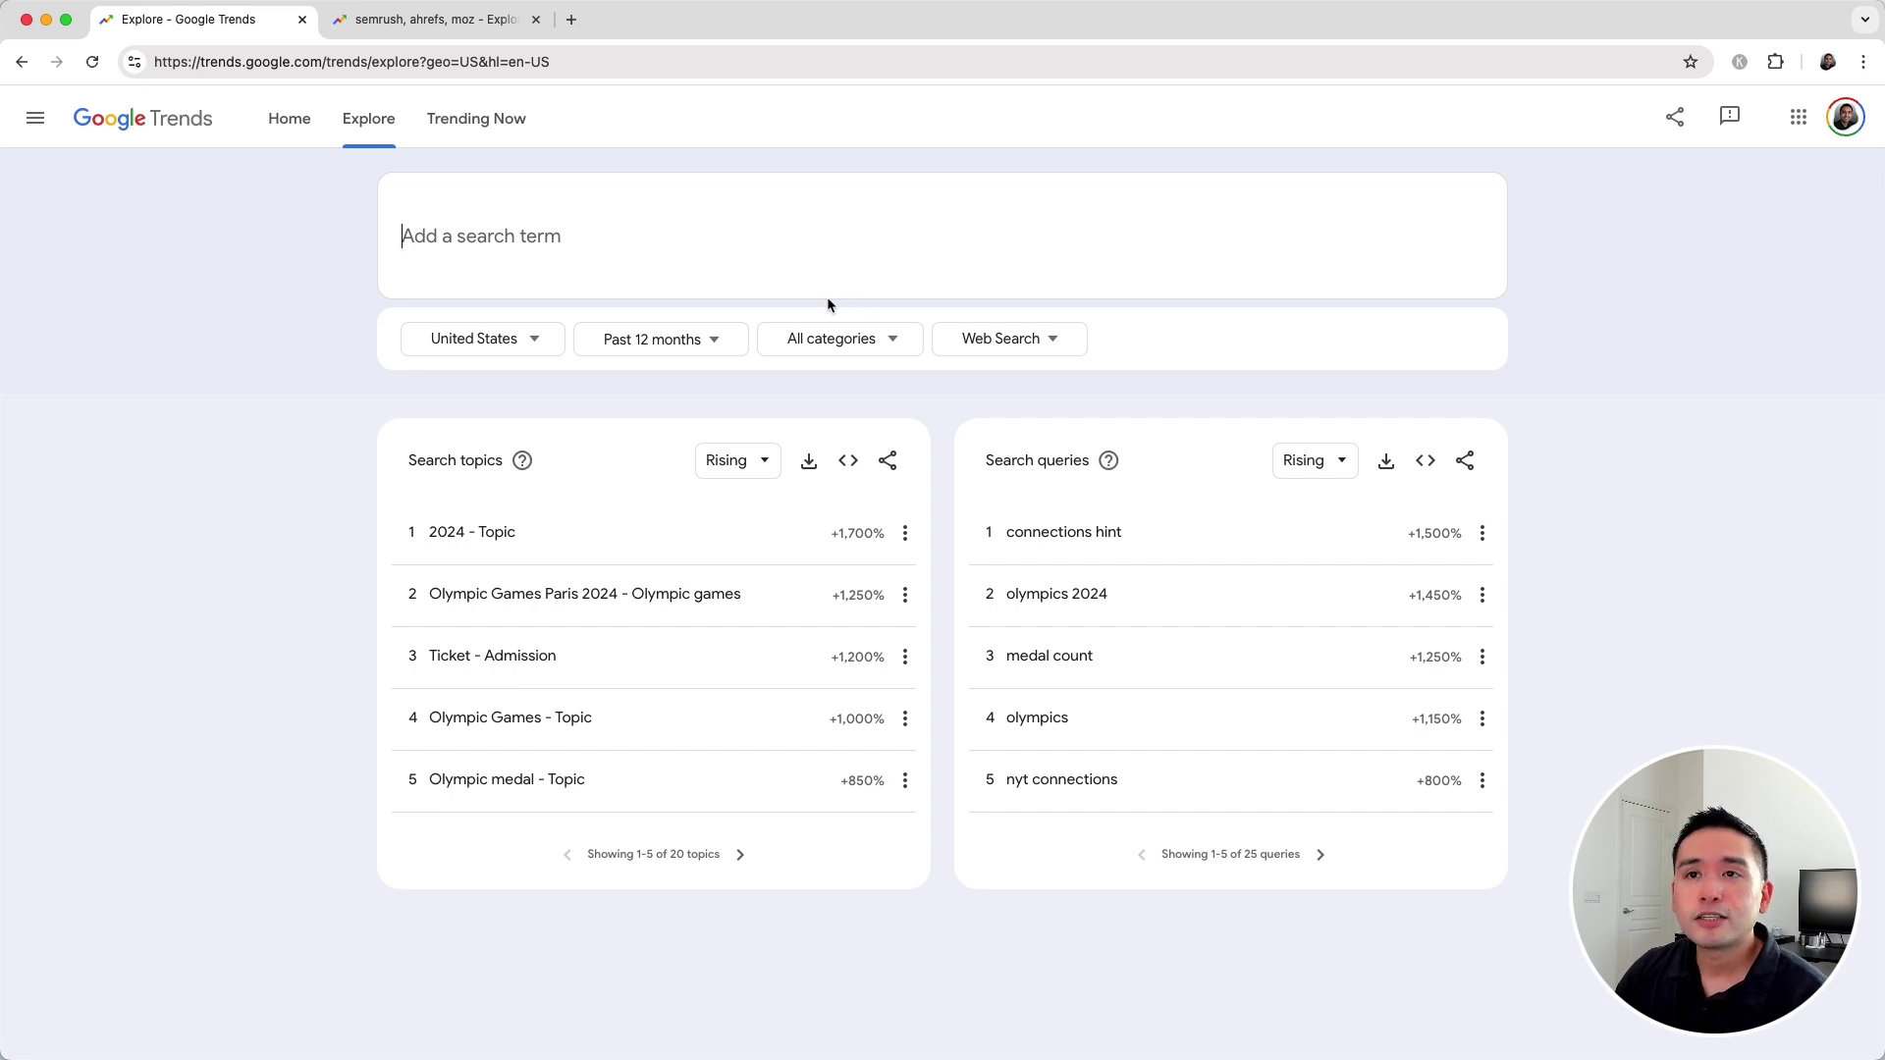
{"action": "left_click", "coordinate": [420, 27]}
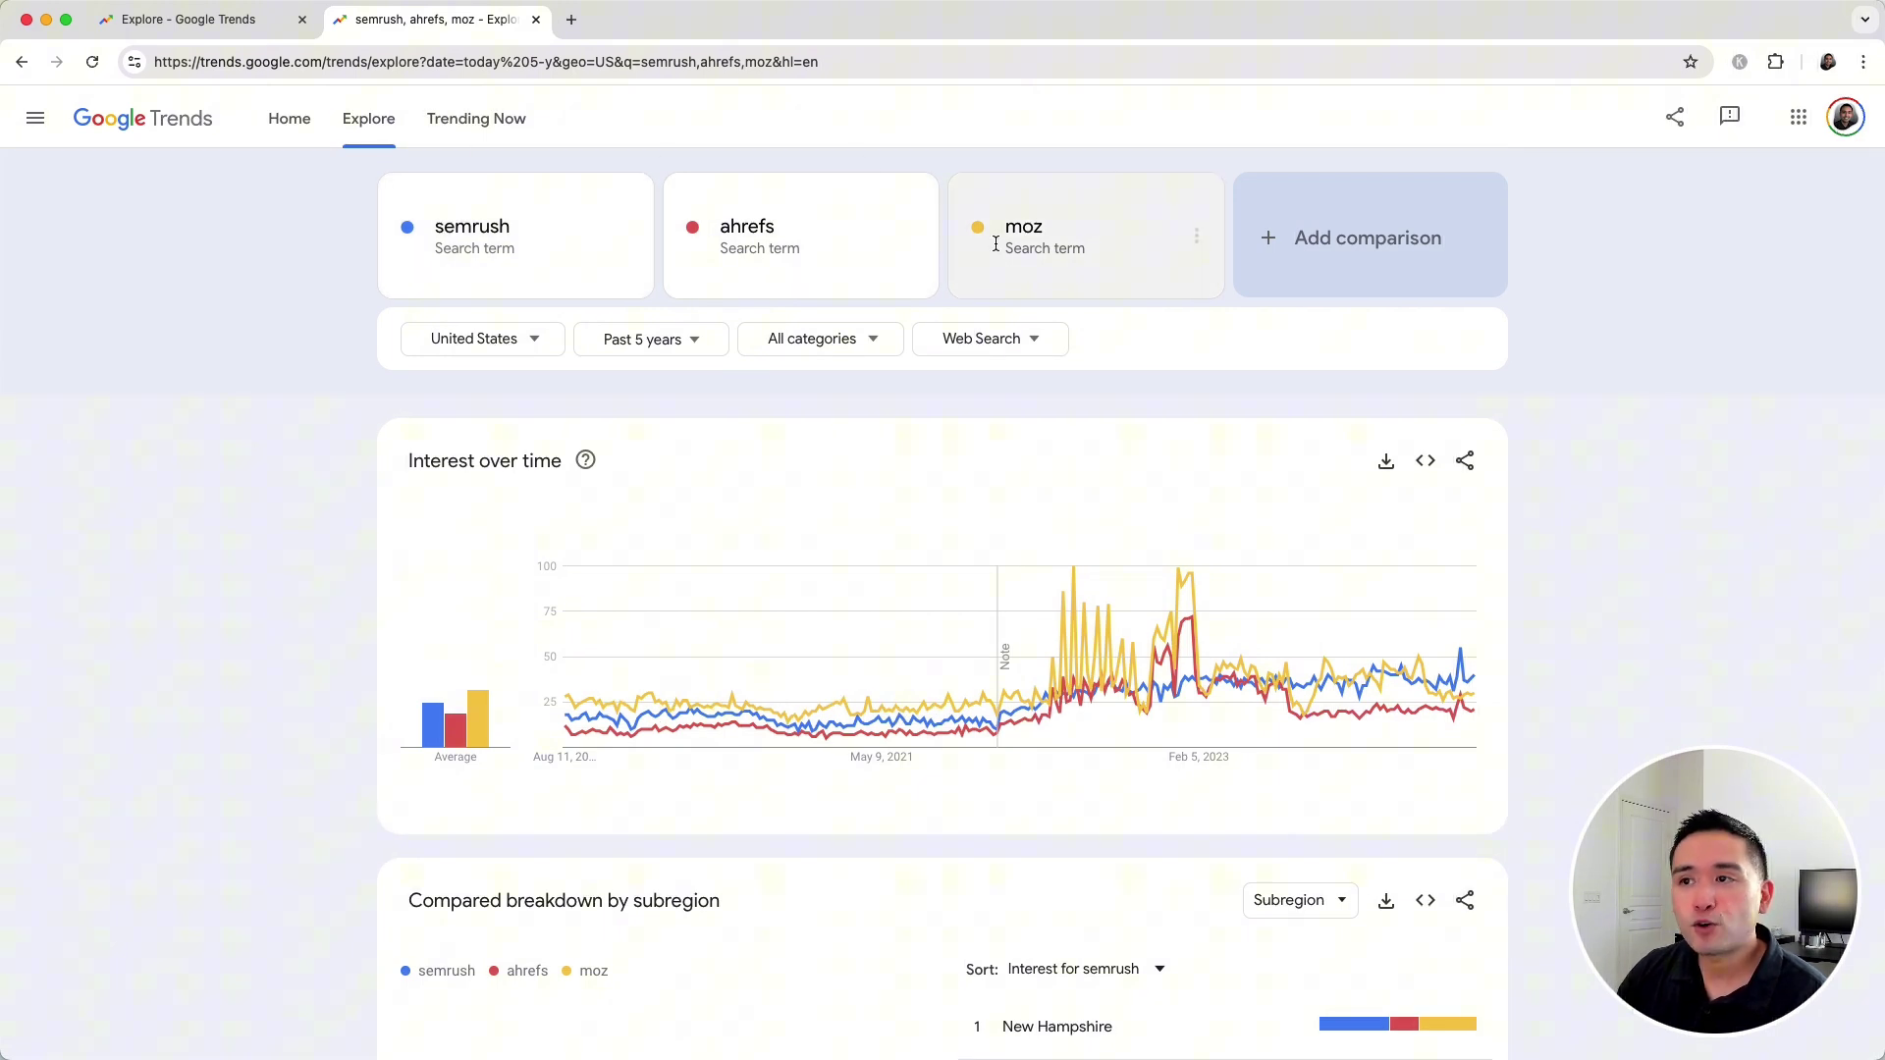
{"action": "scroll", "coordinate": [1000, 242], "scroll_direction": "down", "scroll_amount": 1}
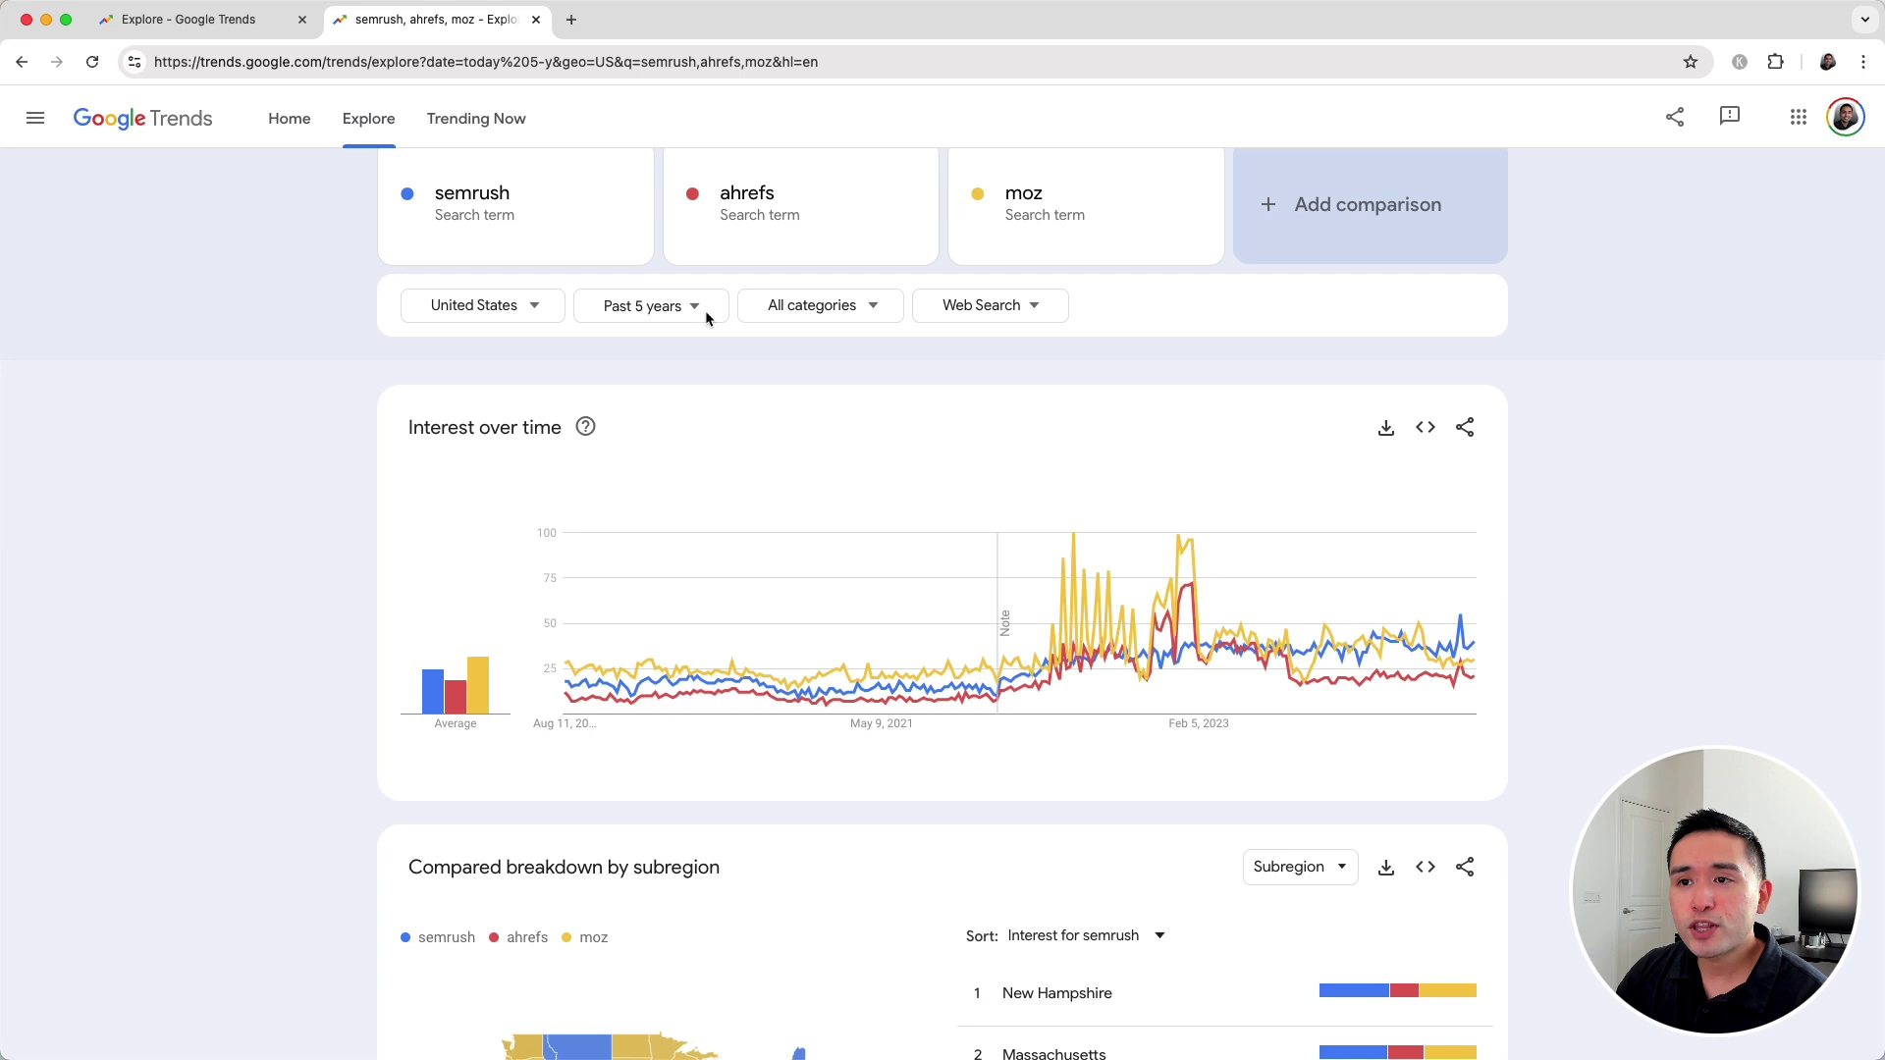
{"action": "scroll", "coordinate": [705, 310], "scroll_direction": "down", "scroll_amount": 3}
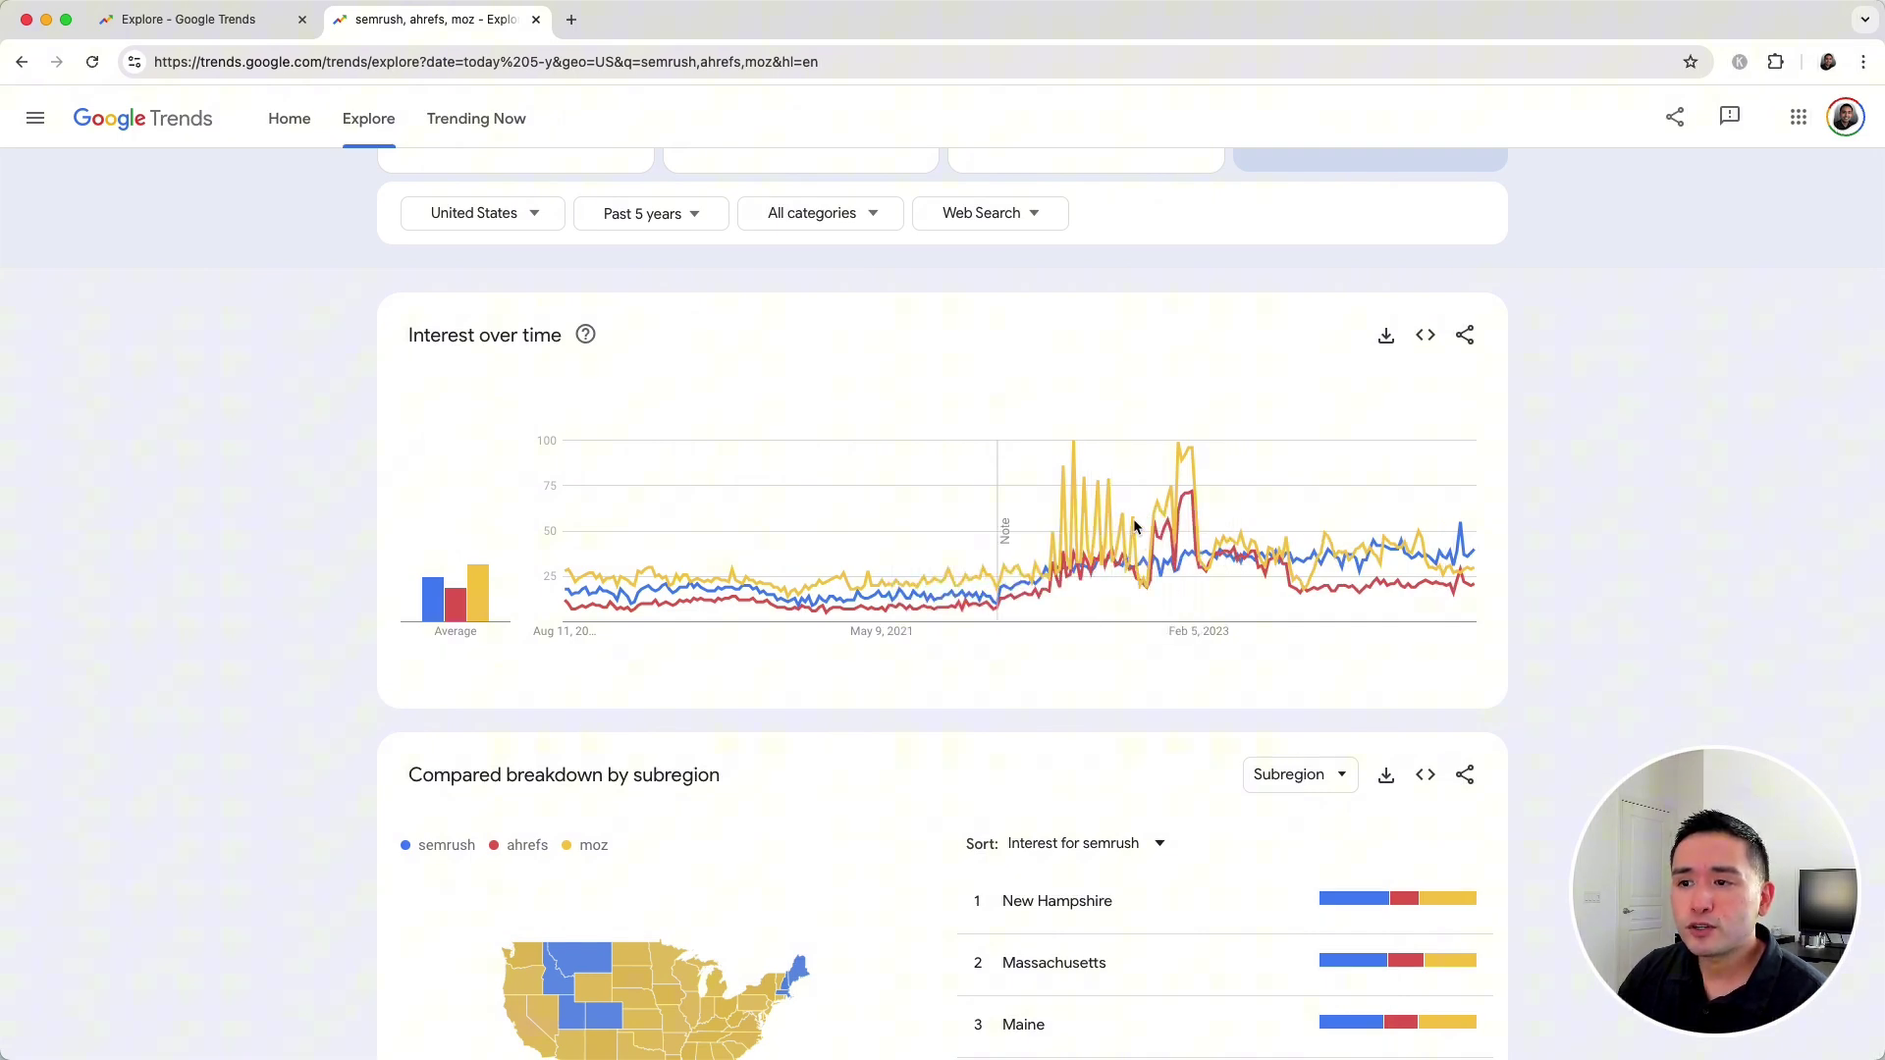
{"action": "scroll", "coordinate": [1135, 527], "scroll_direction": "up", "scroll_amount": 1}
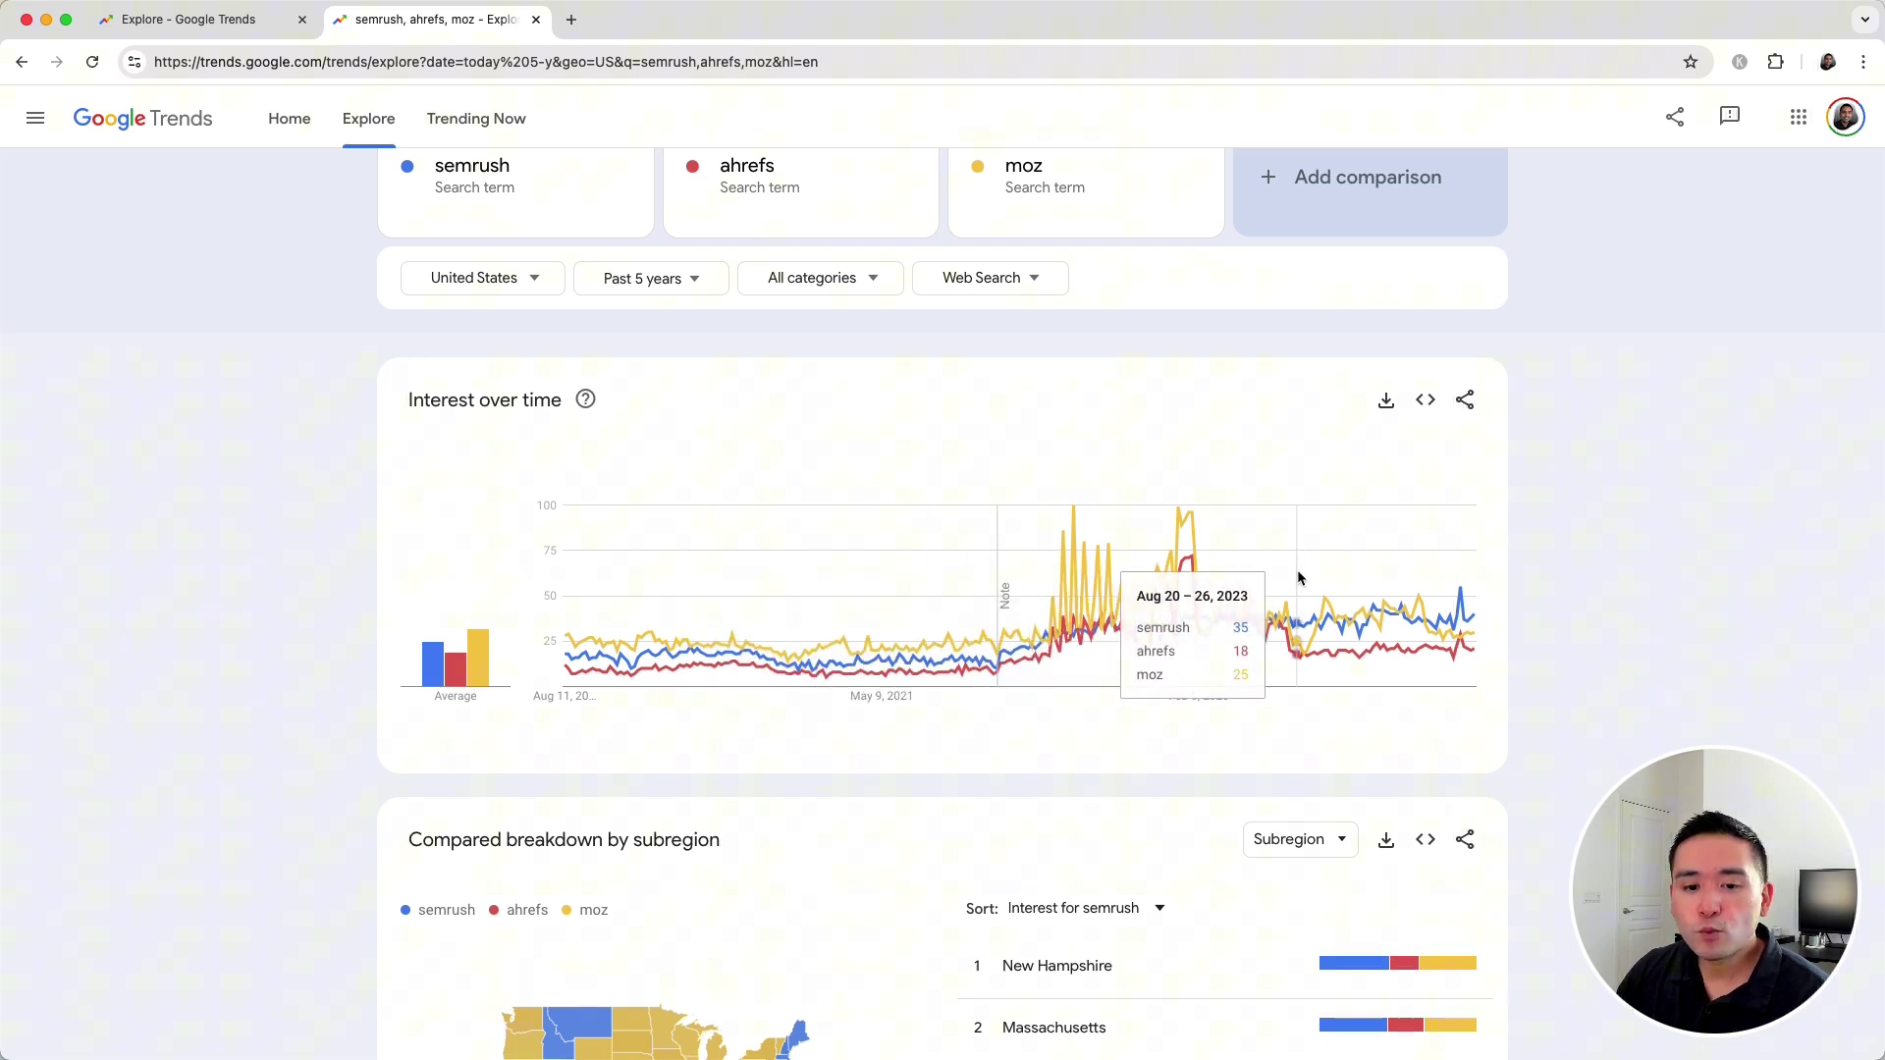
{"action": "scroll", "coordinate": [1298, 574], "scroll_direction": "down", "scroll_amount": 1}
{"action": "scroll", "coordinate": [1298, 579], "scroll_direction": "up", "scroll_amount": 1}
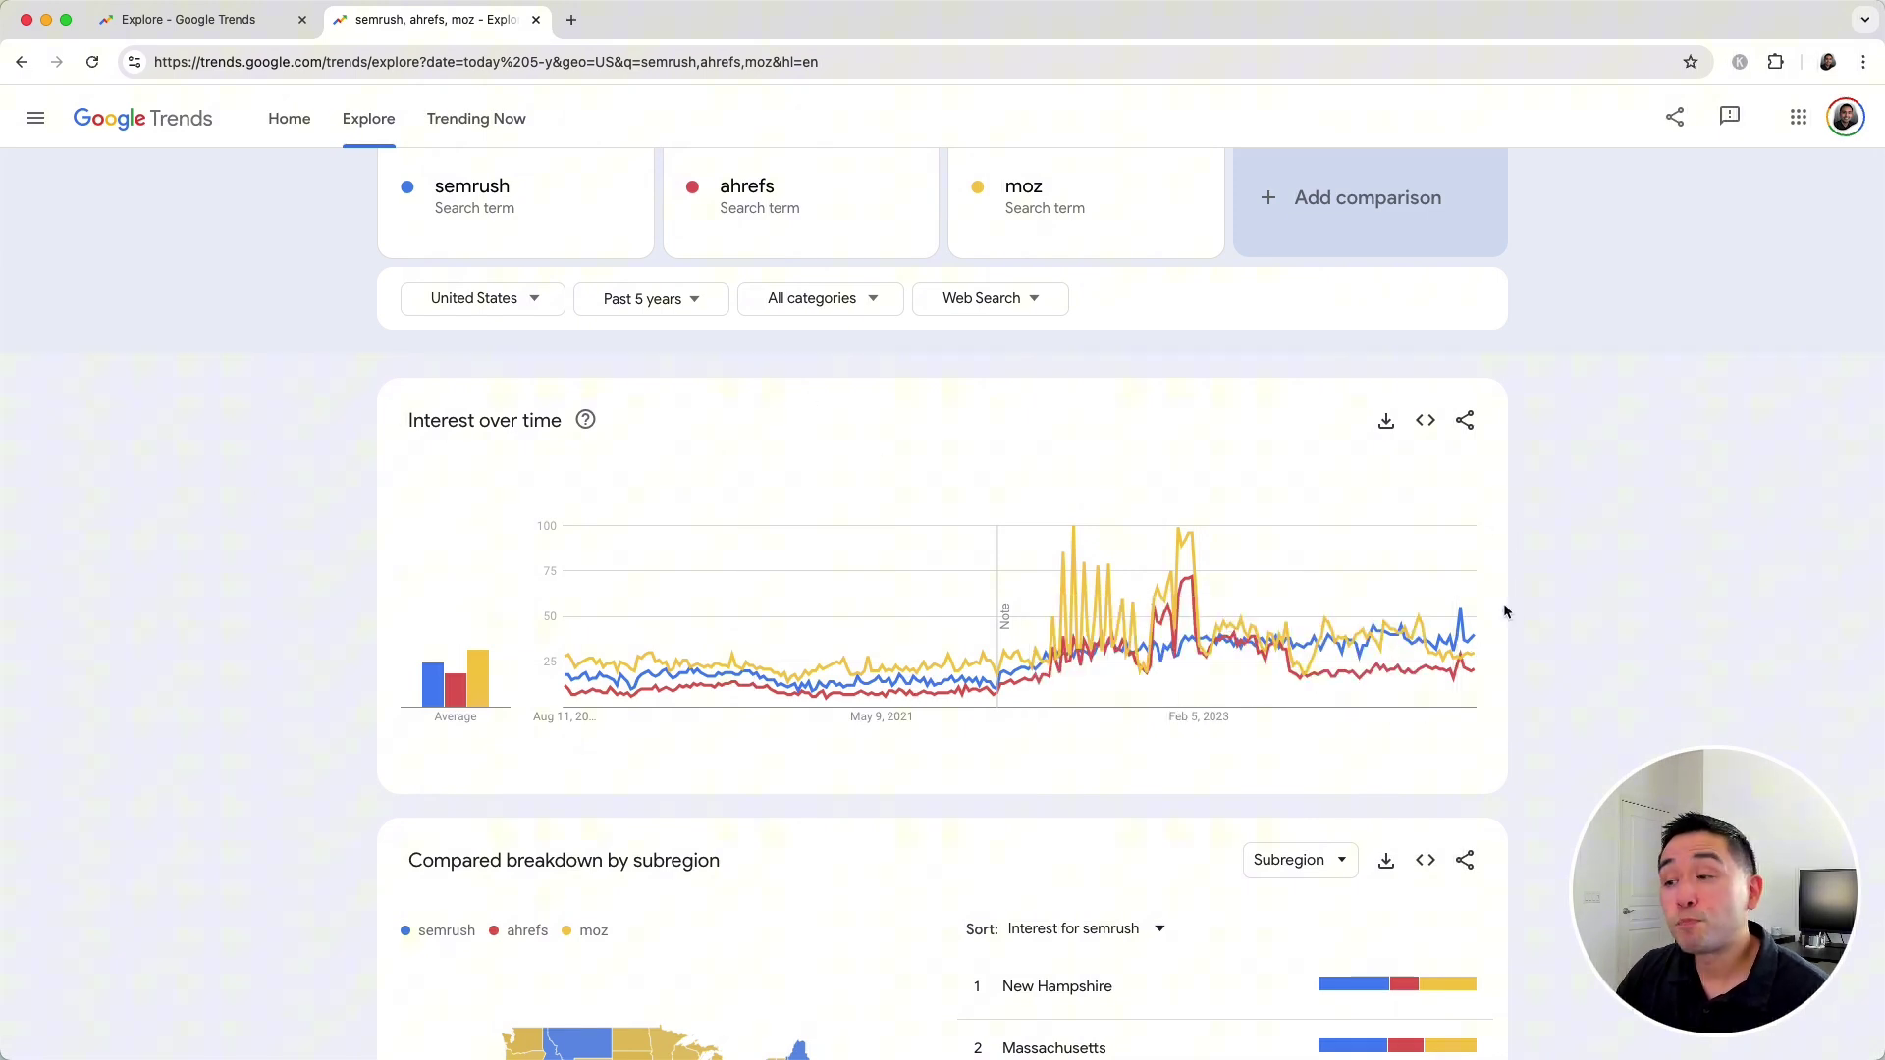
Read the Interest over time help explanation, then close it.
{"action": "left_click", "coordinate": [585, 420]}
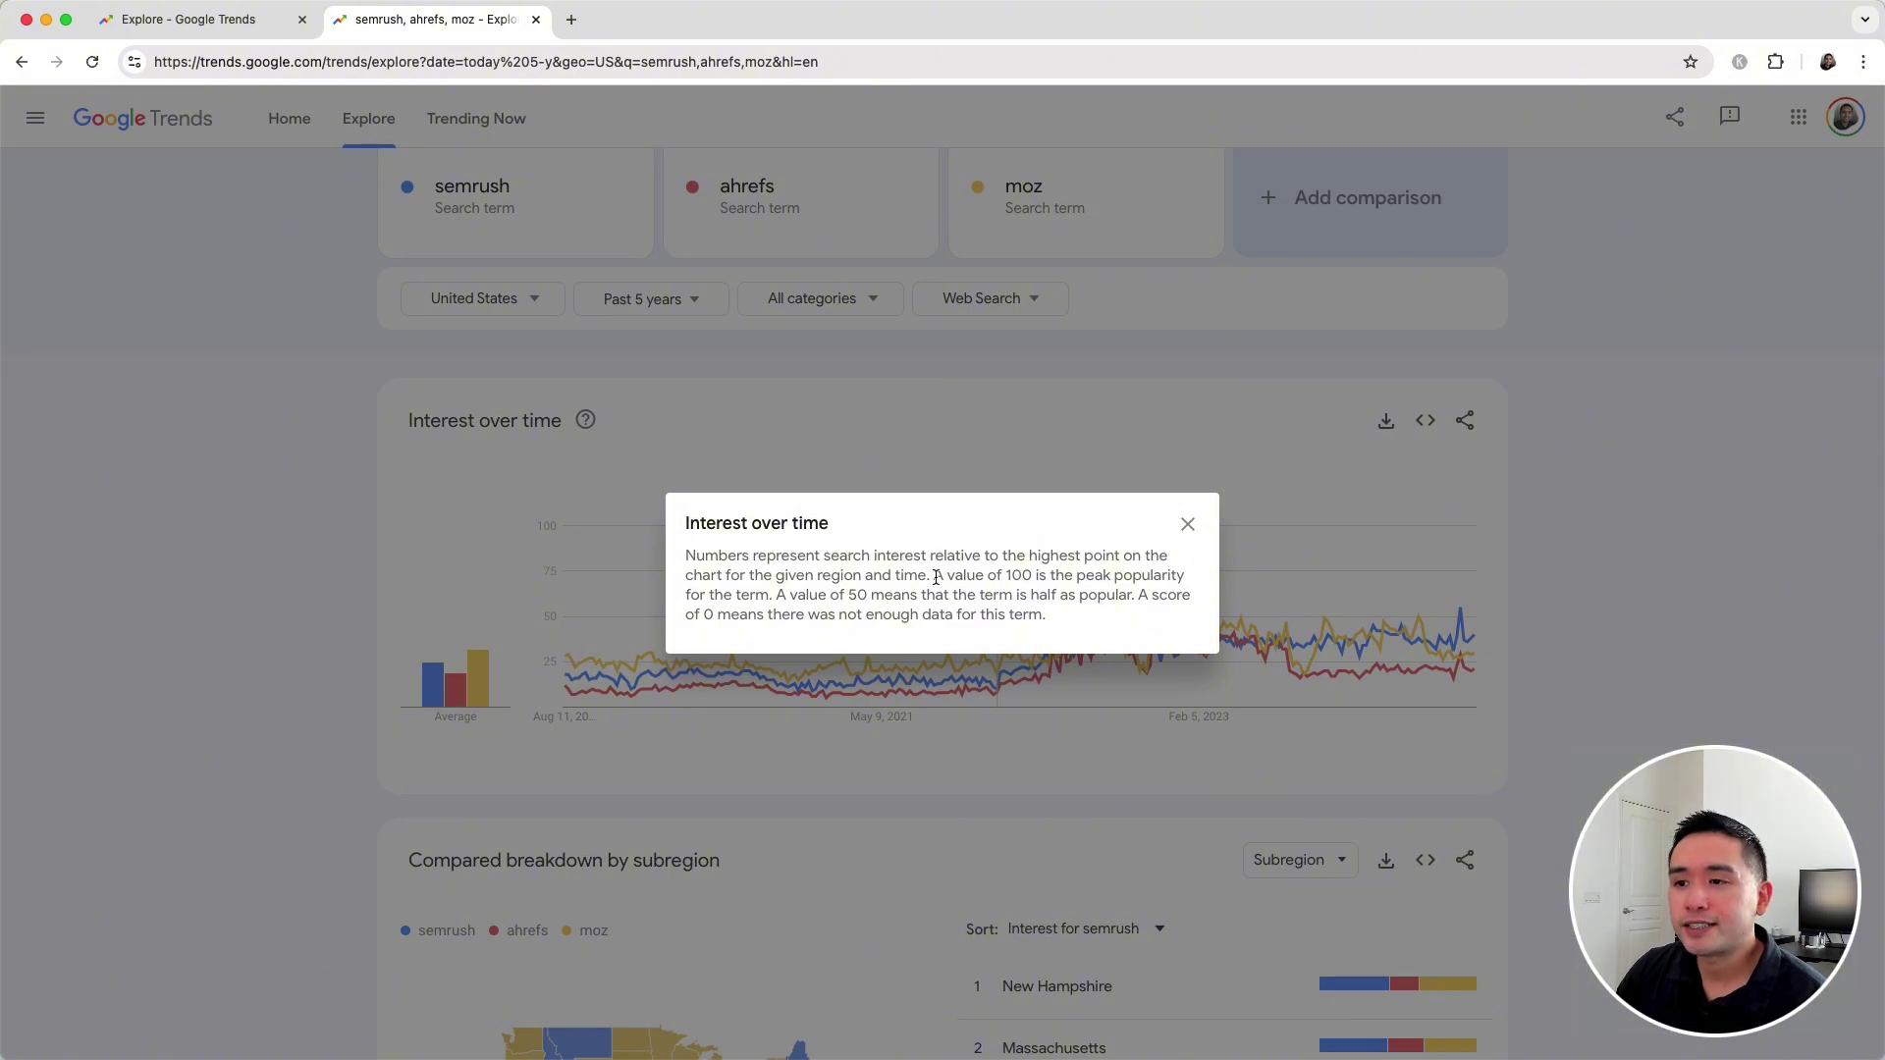
{"action": "left_click", "coordinate": [1188, 524]}
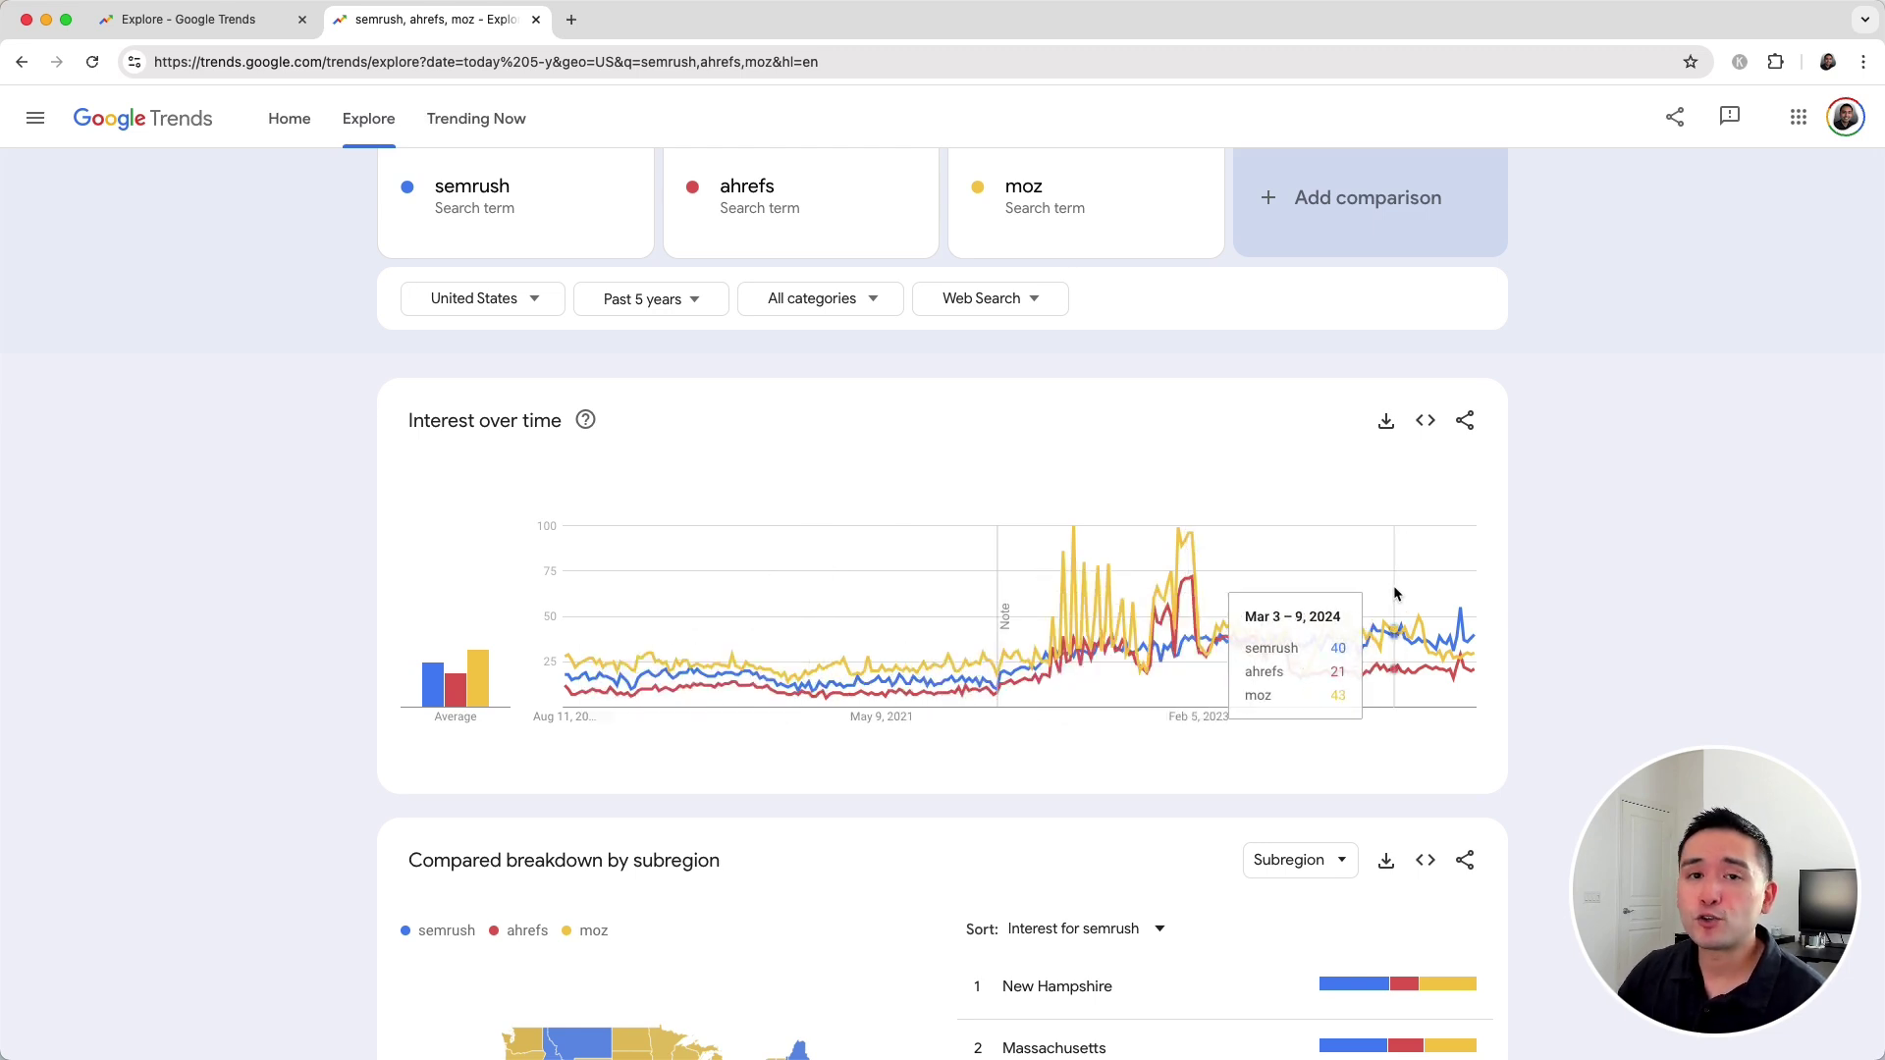
{"action": "scroll", "coordinate": [1411, 587], "scroll_direction": "up", "scroll_amount": 1}
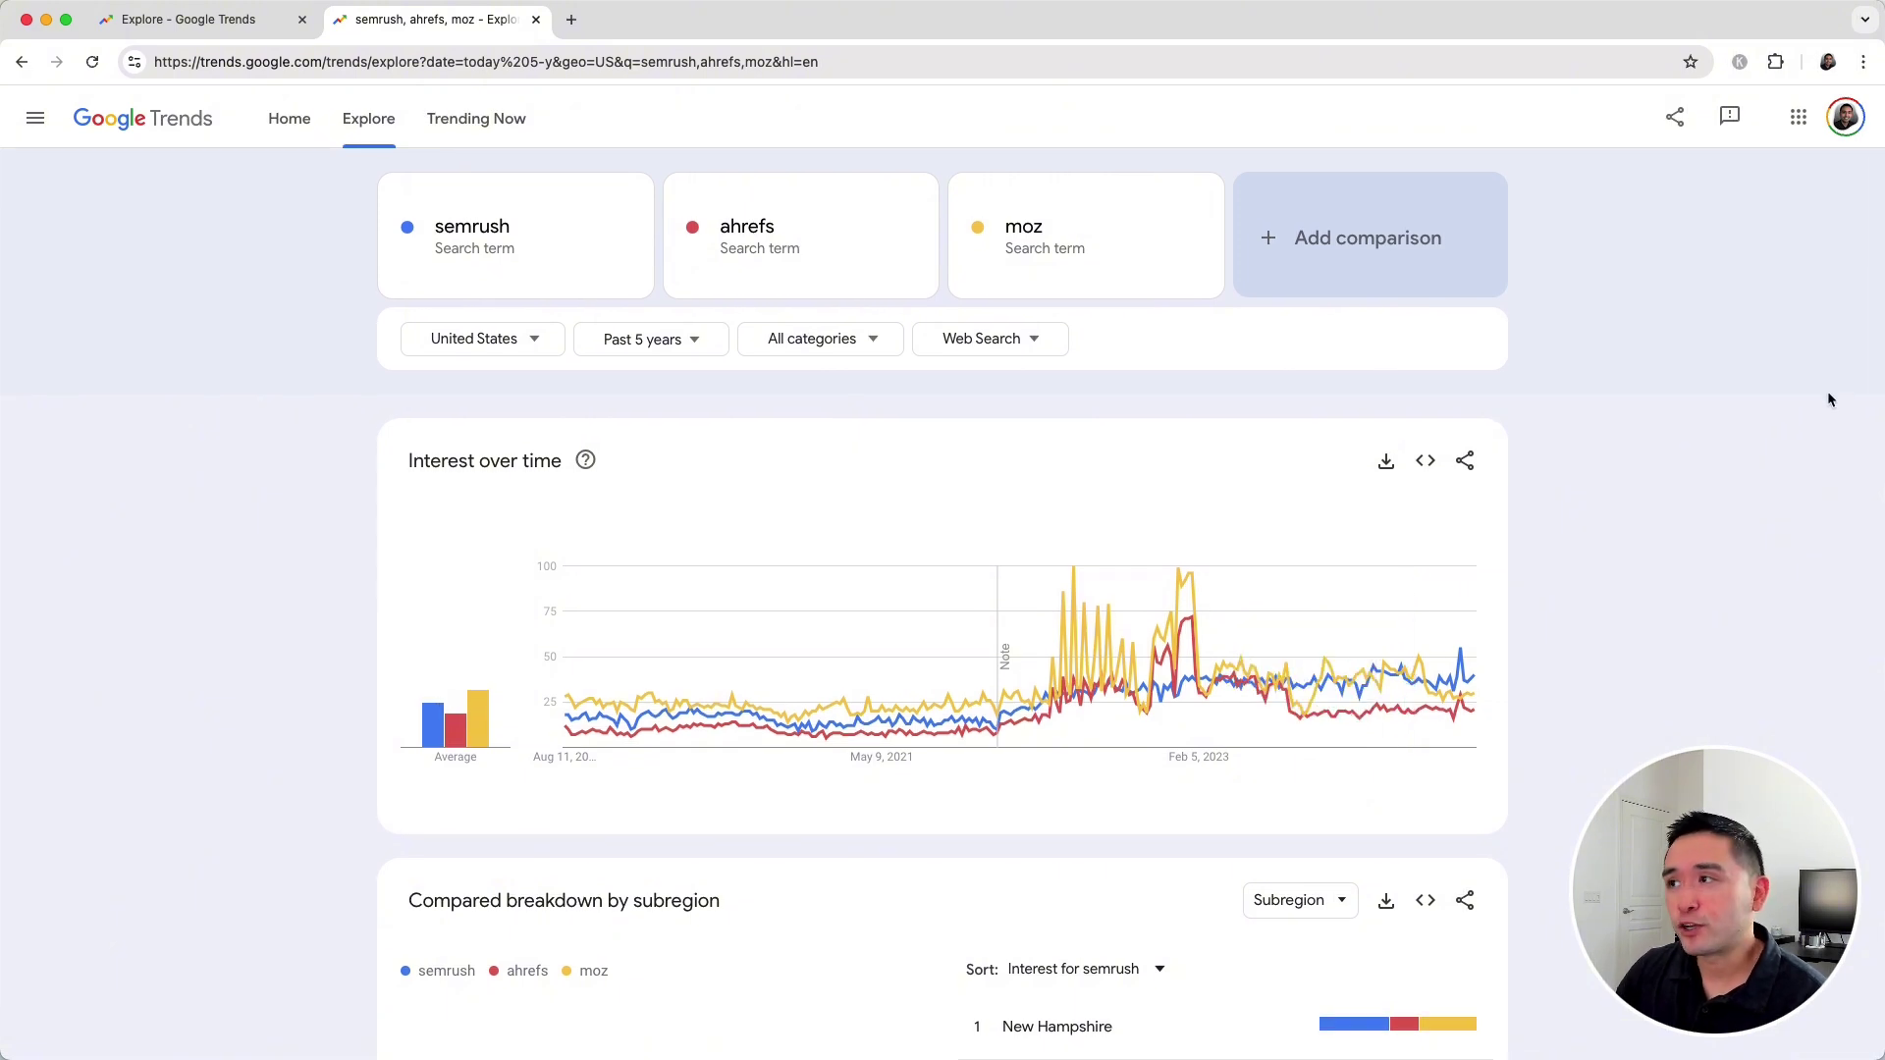
Turn on Keywords Everywhere and reload to show Trend Data (US) search volumes.
{"action": "left_click", "coordinate": [1738, 63]}
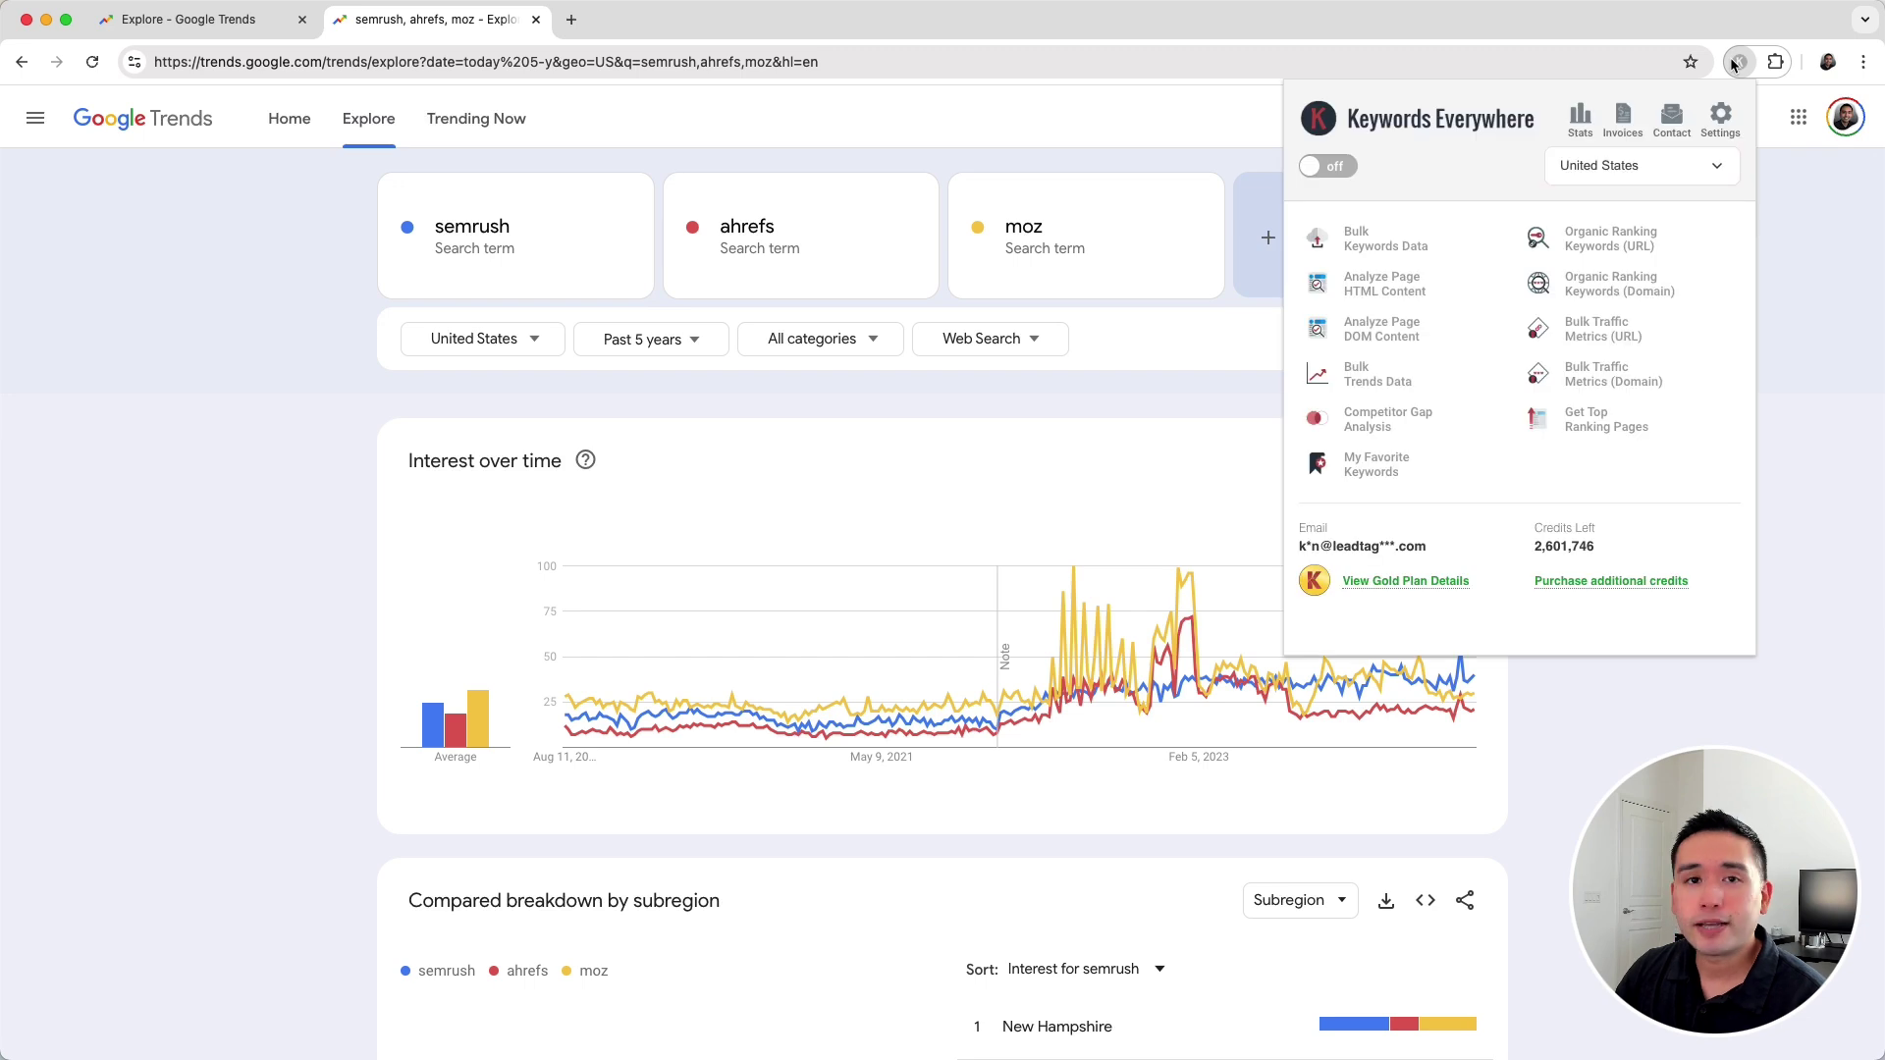
{"action": "left_click", "coordinate": [1335, 173]}
{"action": "left_click", "coordinate": [201, 188]}
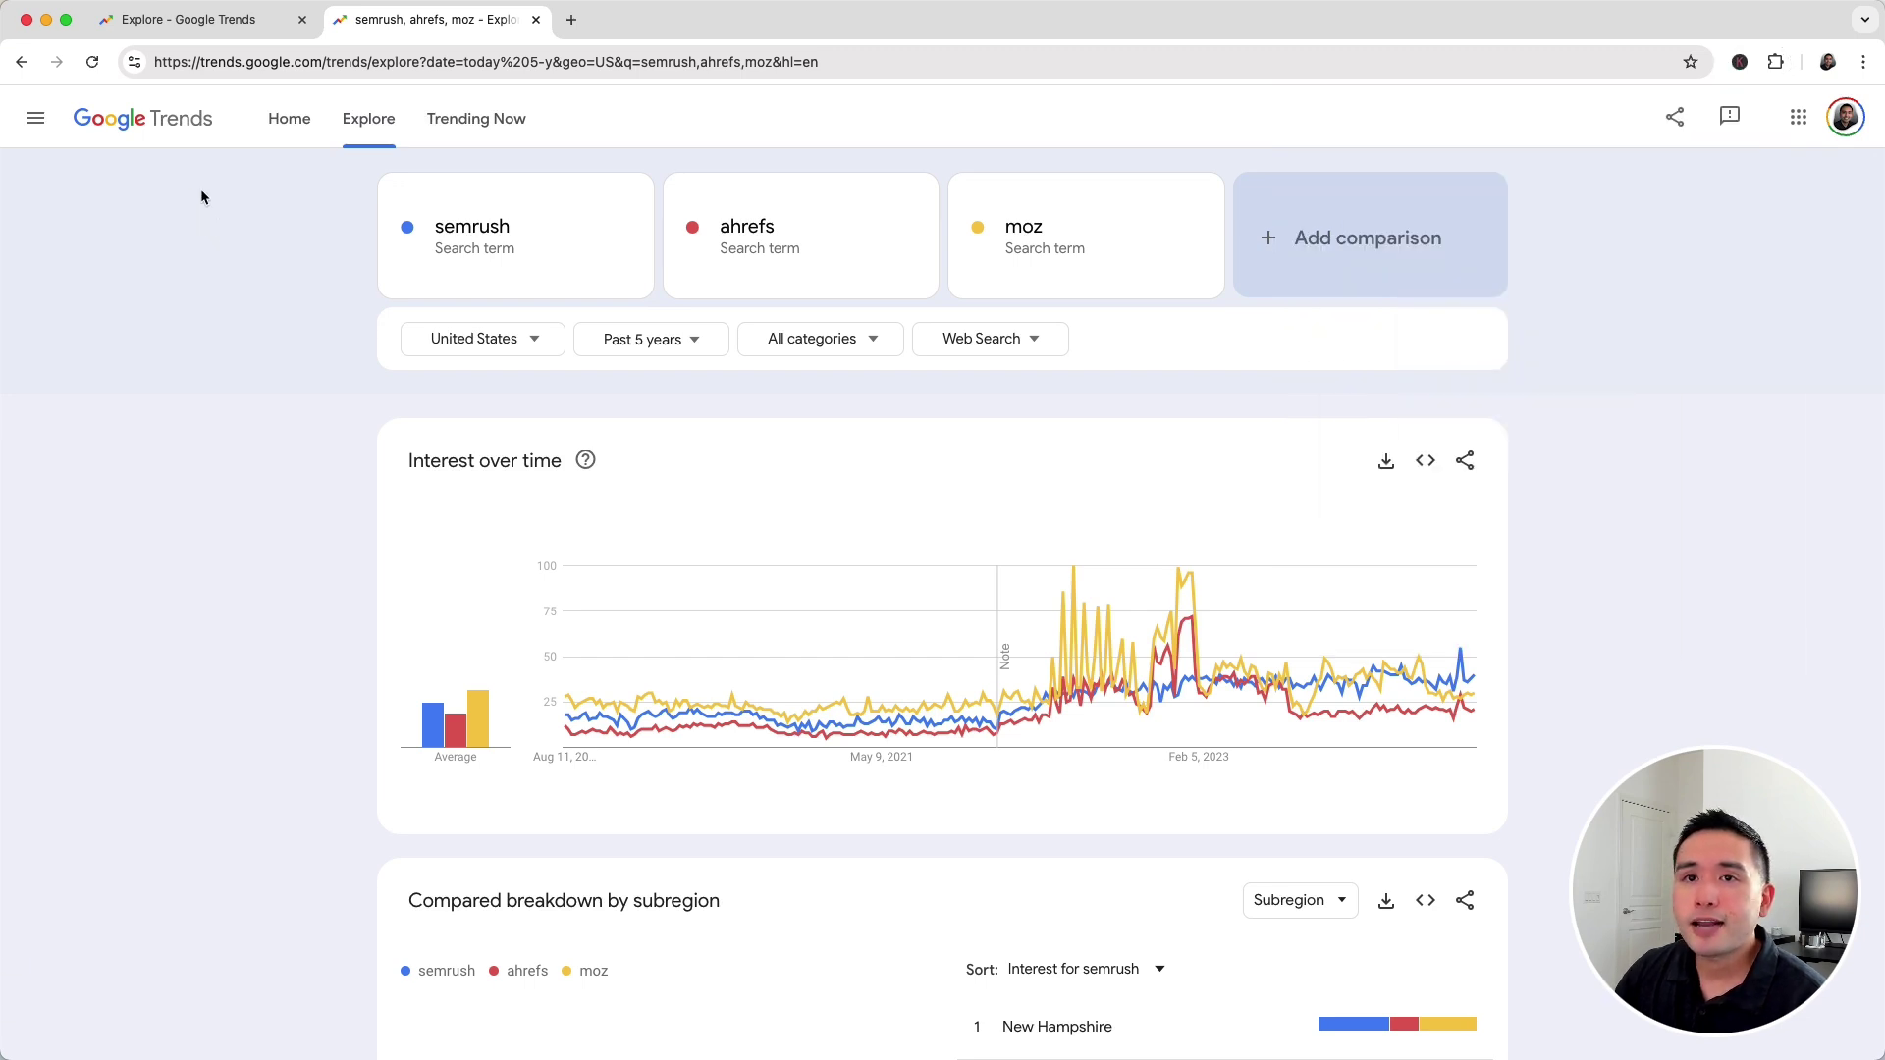
{"action": "left_click", "coordinate": [93, 64]}
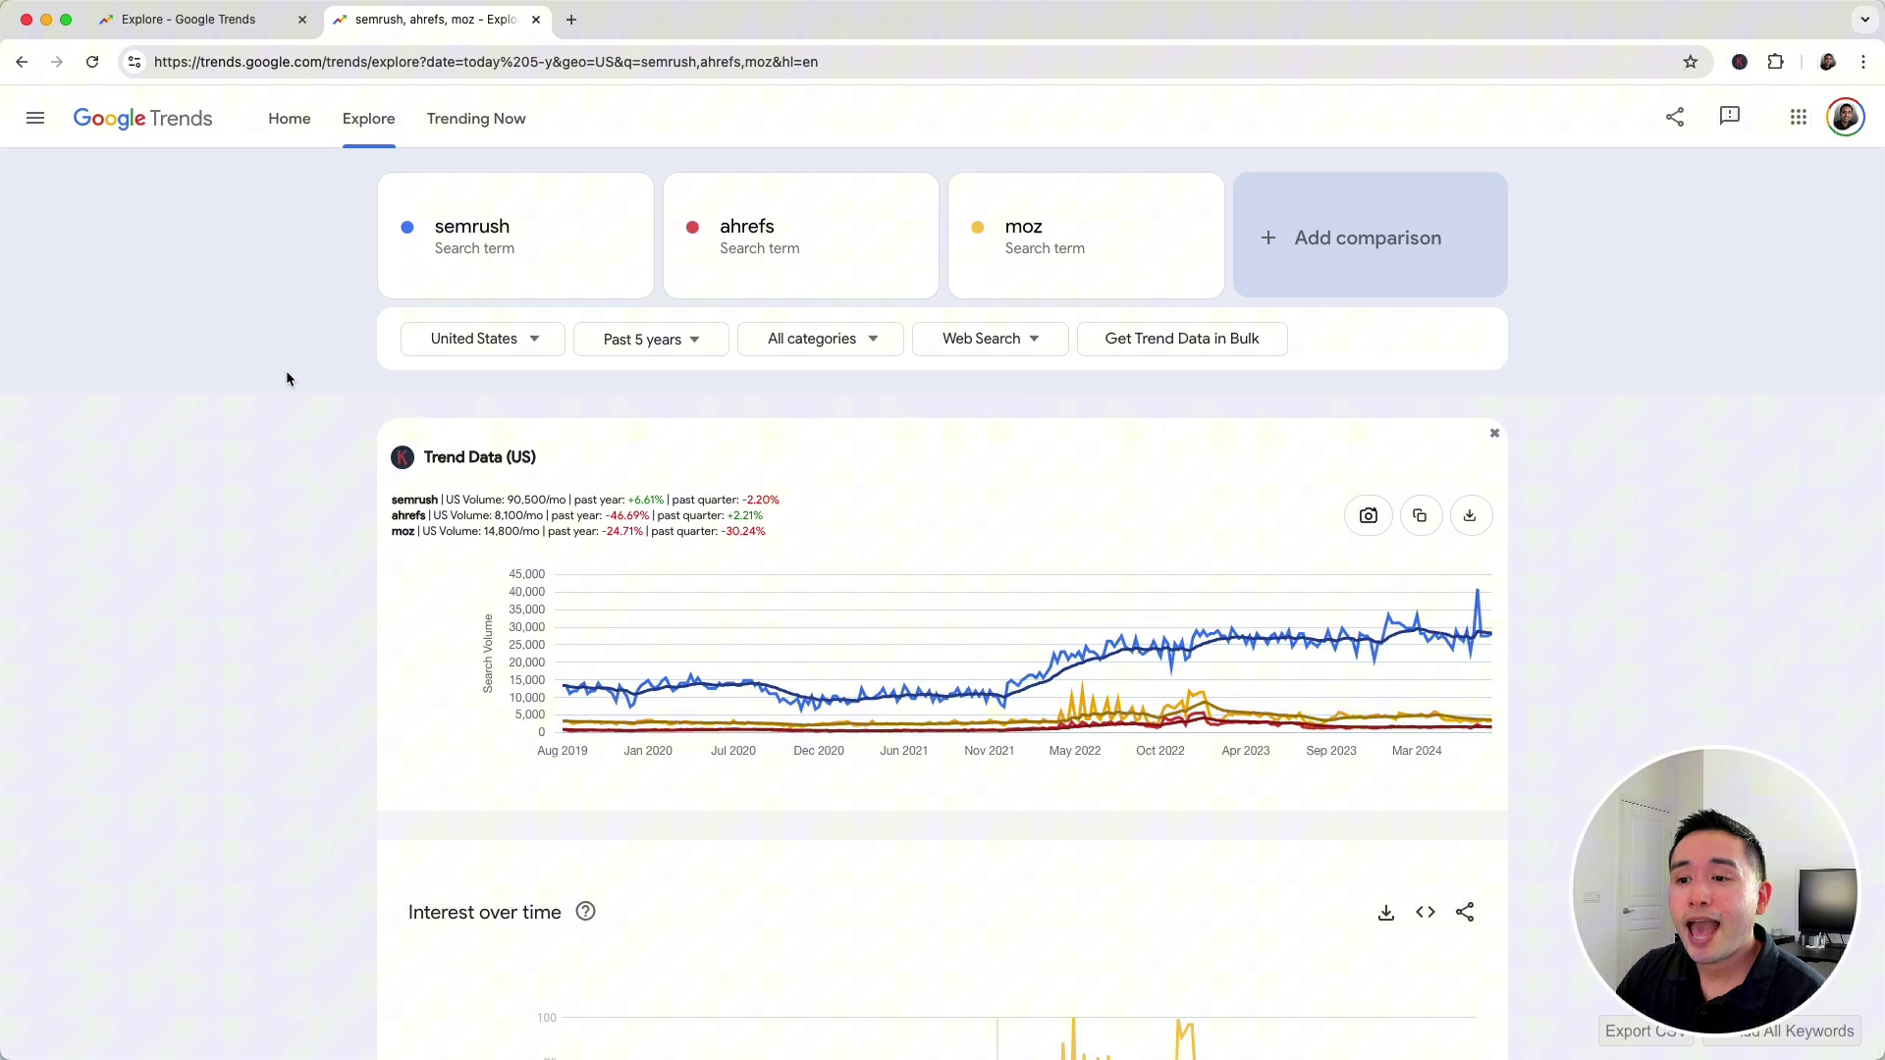
{"action": "scroll", "coordinate": [310, 381], "scroll_direction": "down", "scroll_amount": 3}
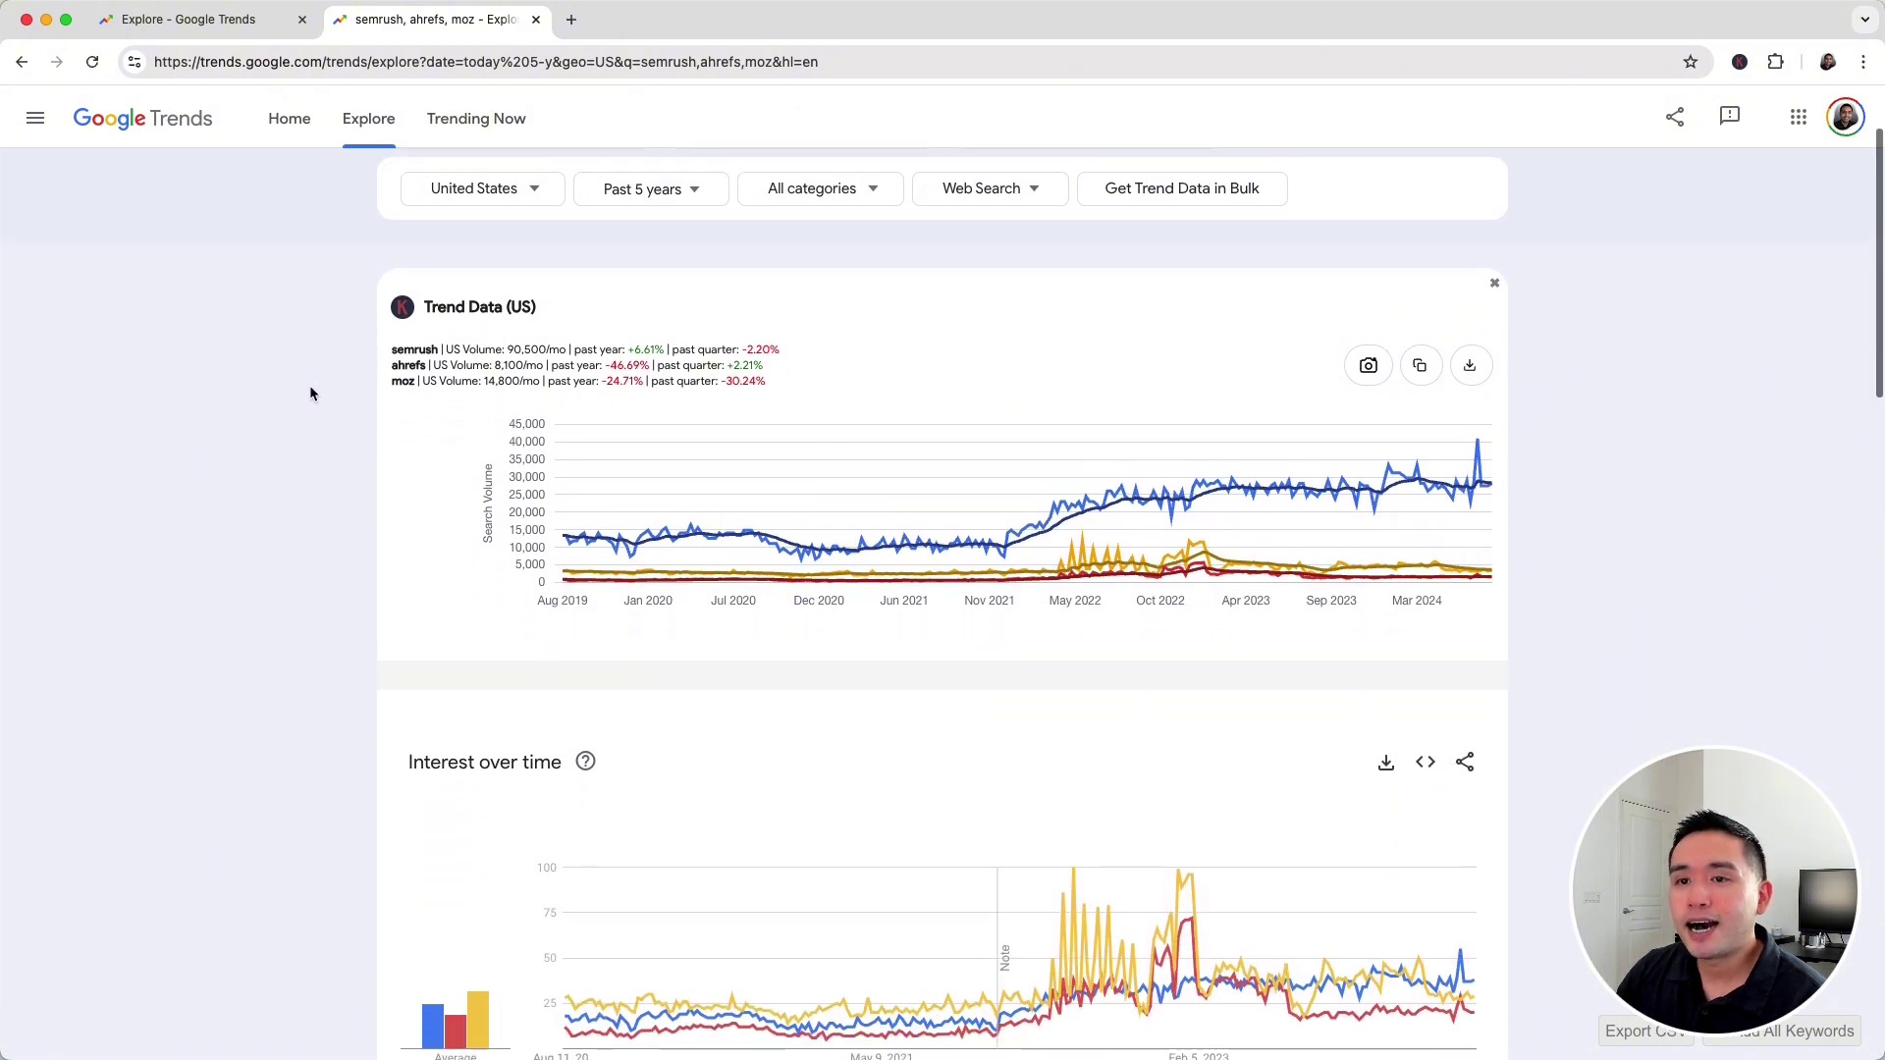
{"action": "scroll", "coordinate": [310, 390], "scroll_direction": "down", "scroll_amount": 2}
{"action": "scroll", "coordinate": [310, 391], "scroll_direction": "up", "scroll_amount": 3}
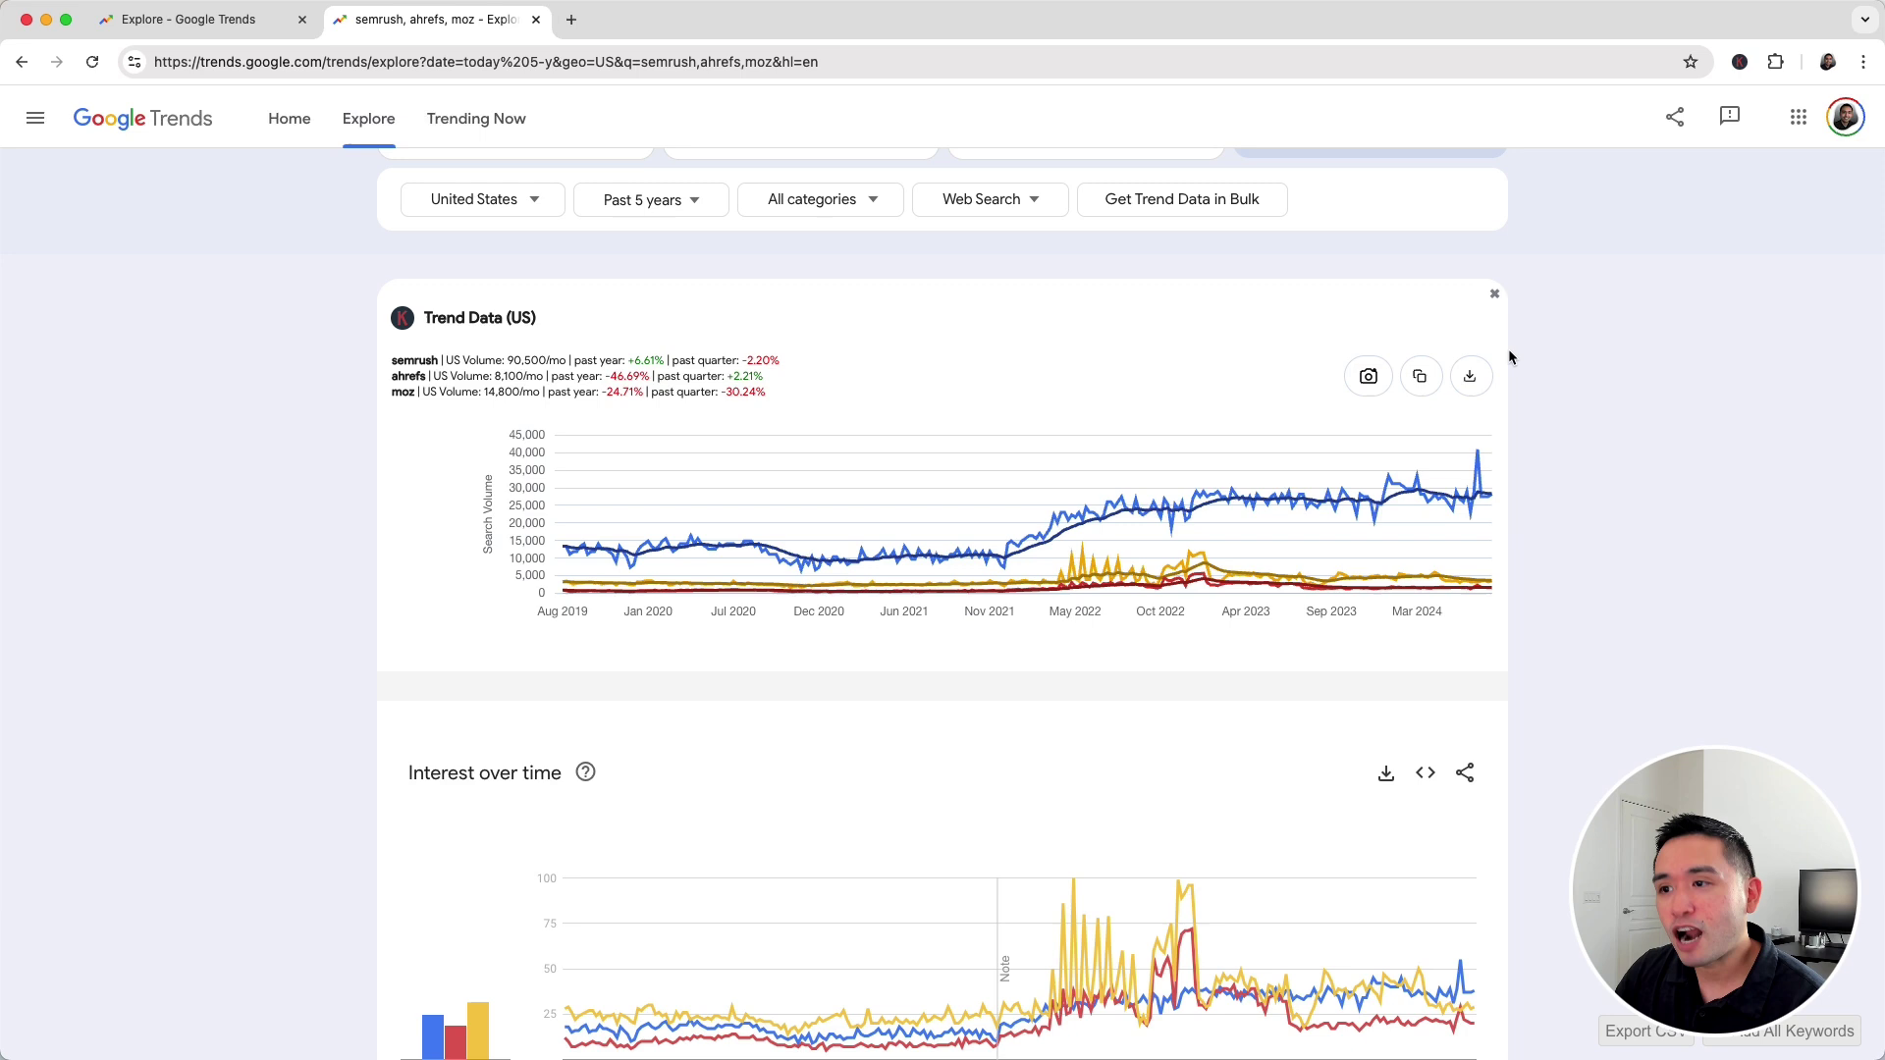
{"action": "scroll", "coordinate": [572, 521], "scroll_direction": "down", "scroll_amount": 1}
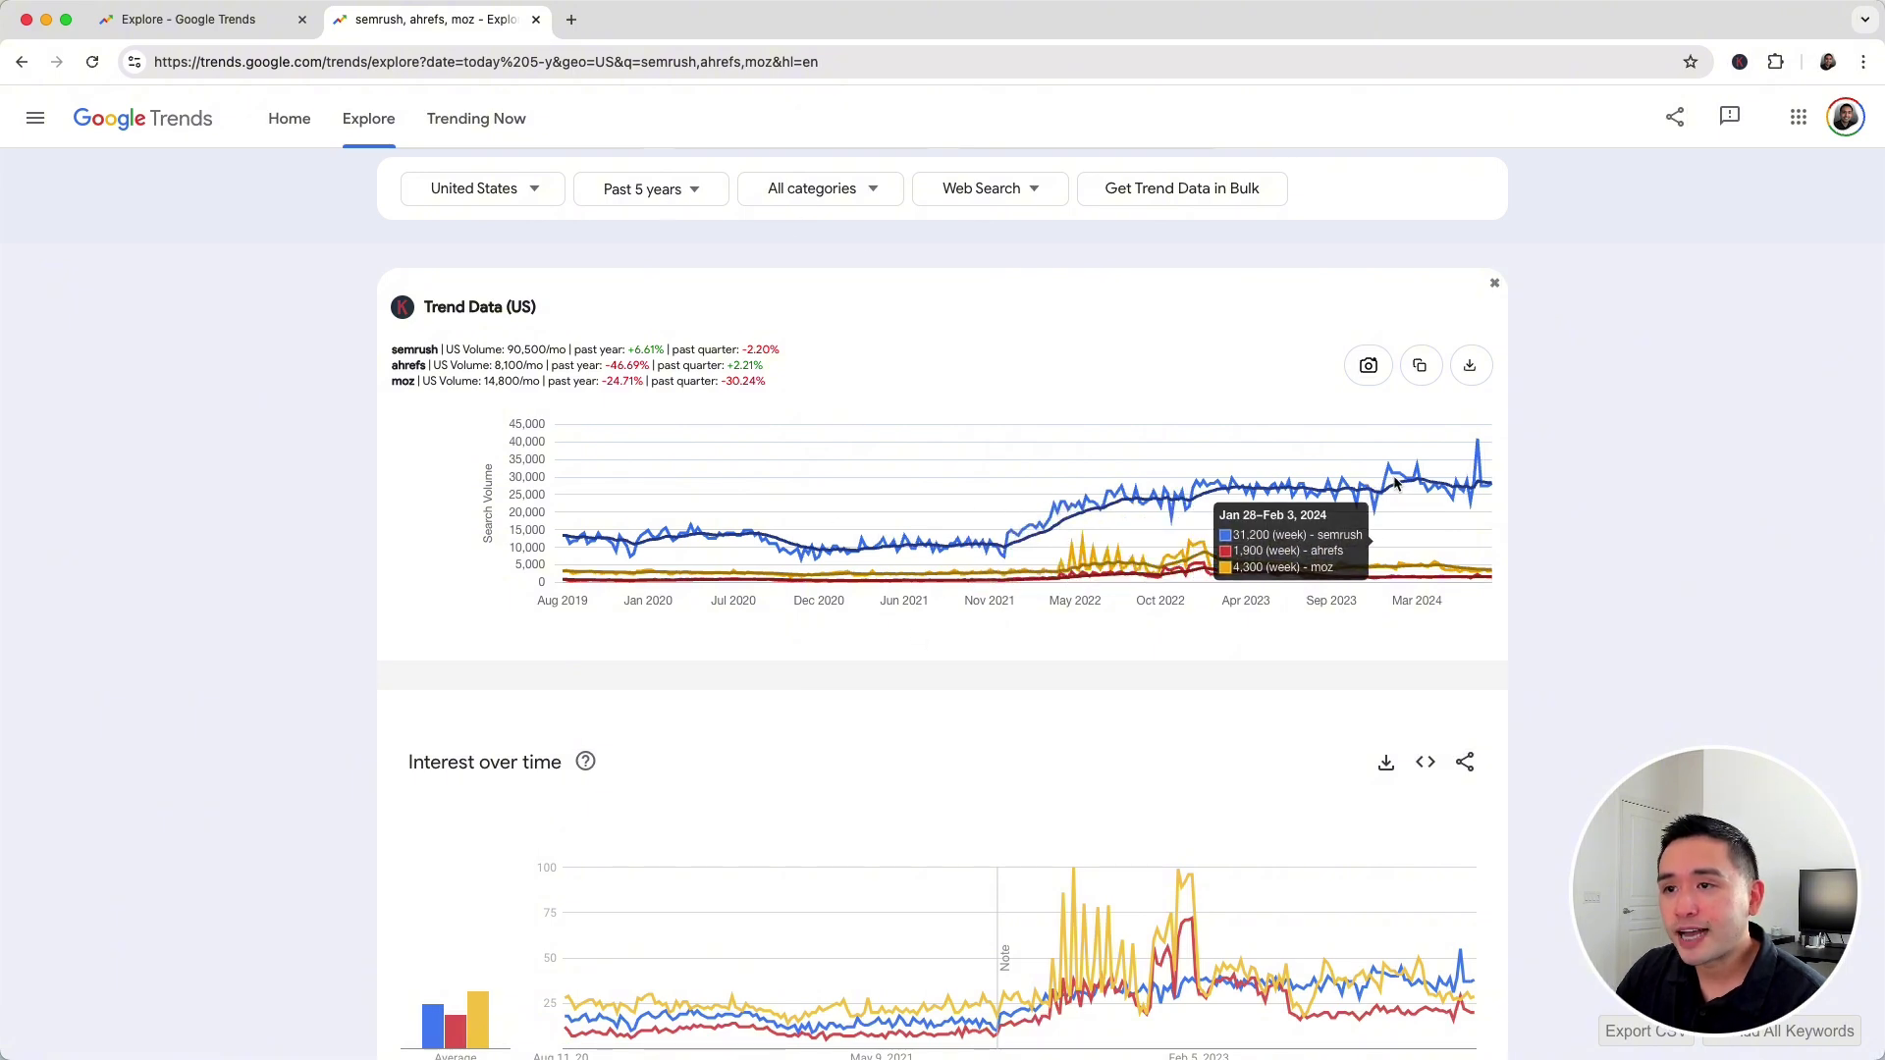
{"action": "scroll", "coordinate": [1382, 481], "scroll_direction": "up", "scroll_amount": 3}
{"action": "scroll", "coordinate": [1502, 643], "scroll_direction": "down", "scroll_amount": 2}
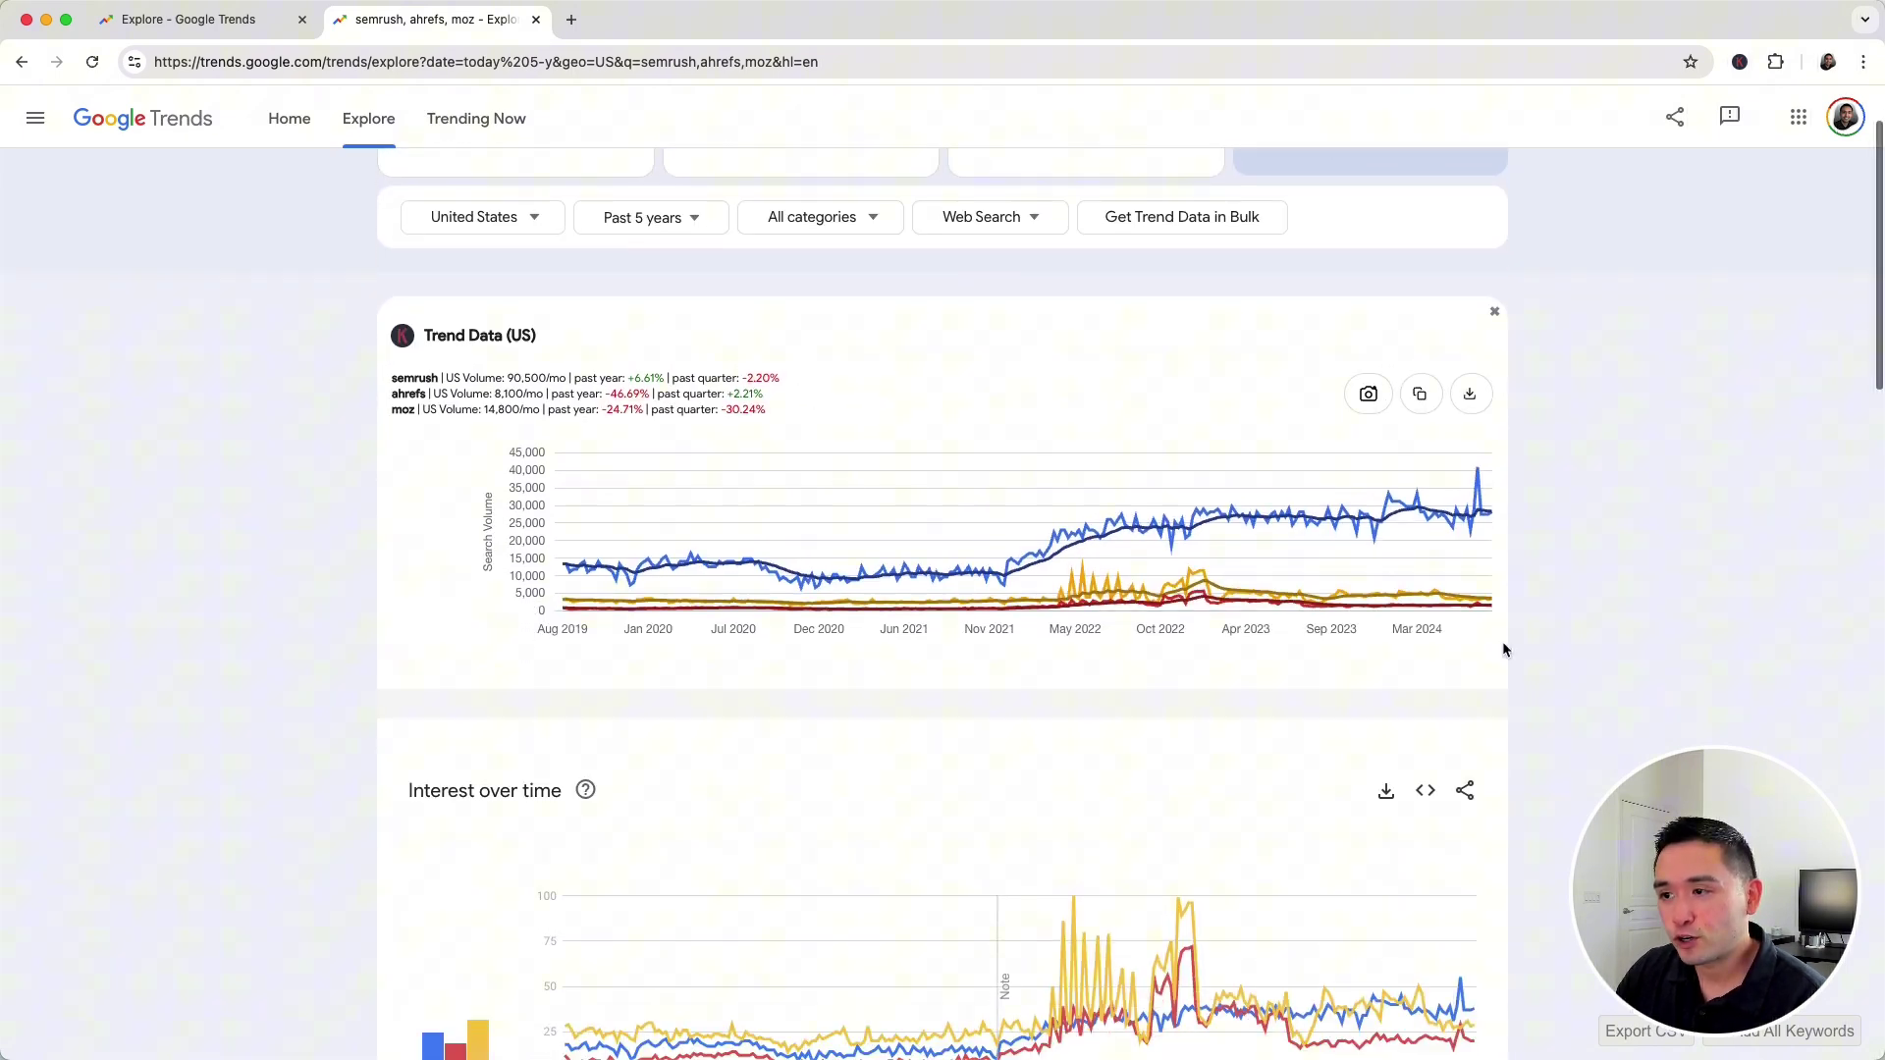
{"action": "scroll", "coordinate": [1502, 649], "scroll_direction": "down", "scroll_amount": 1}
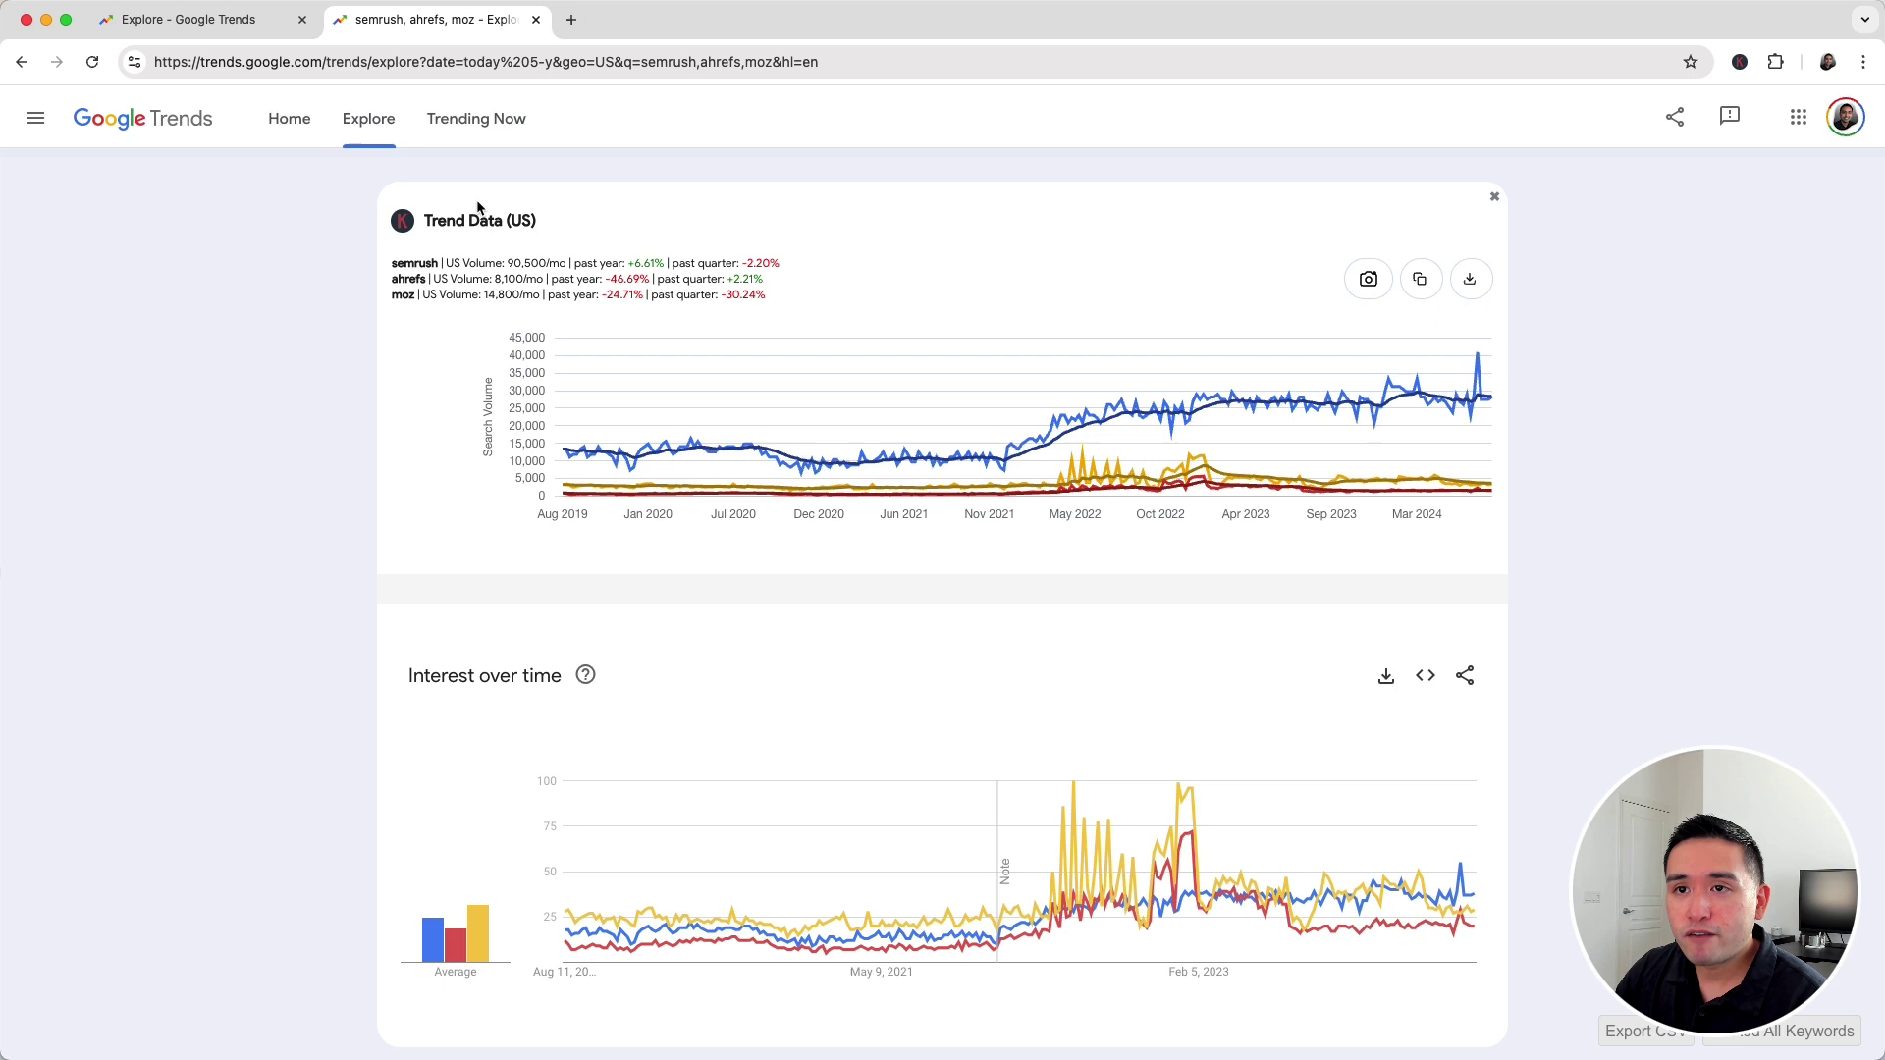
{"action": "scroll", "coordinate": [906, 422], "scroll_direction": "down", "scroll_amount": 1}
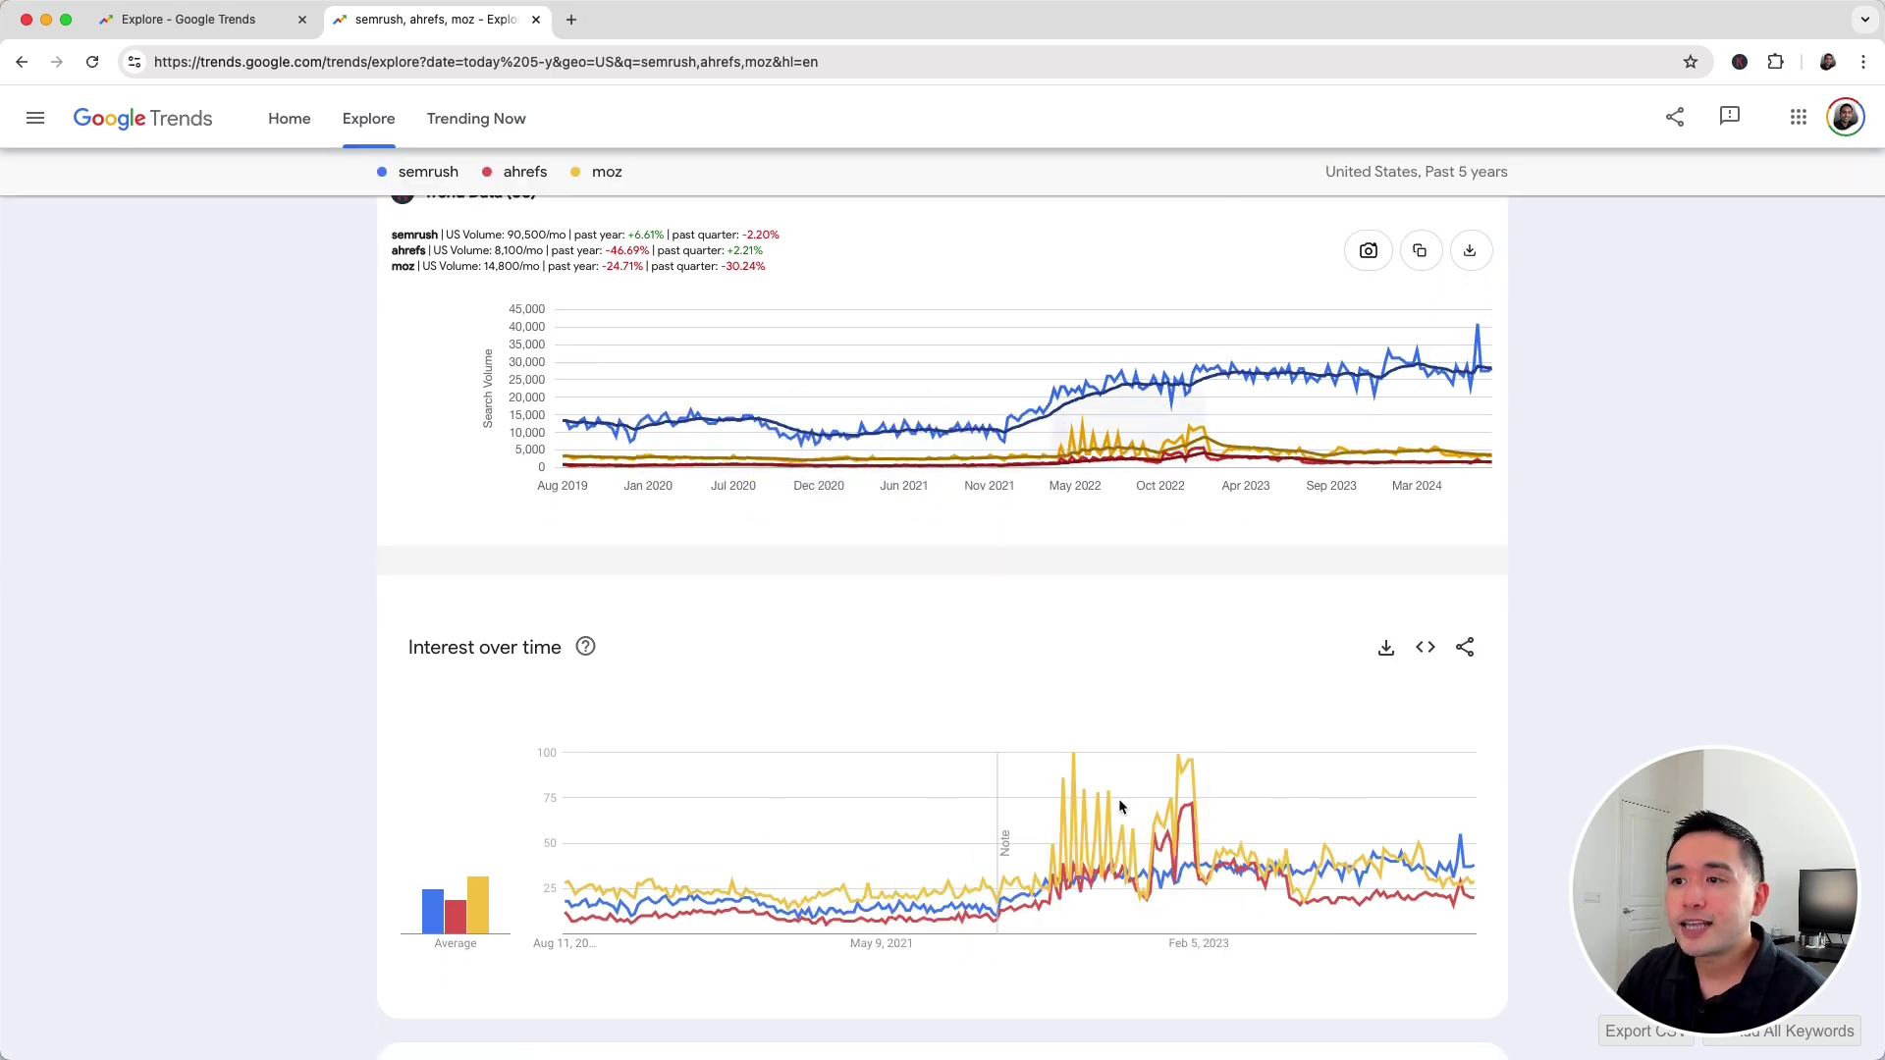
{"action": "scroll", "coordinate": [923, 525], "scroll_direction": "up", "scroll_amount": 1}
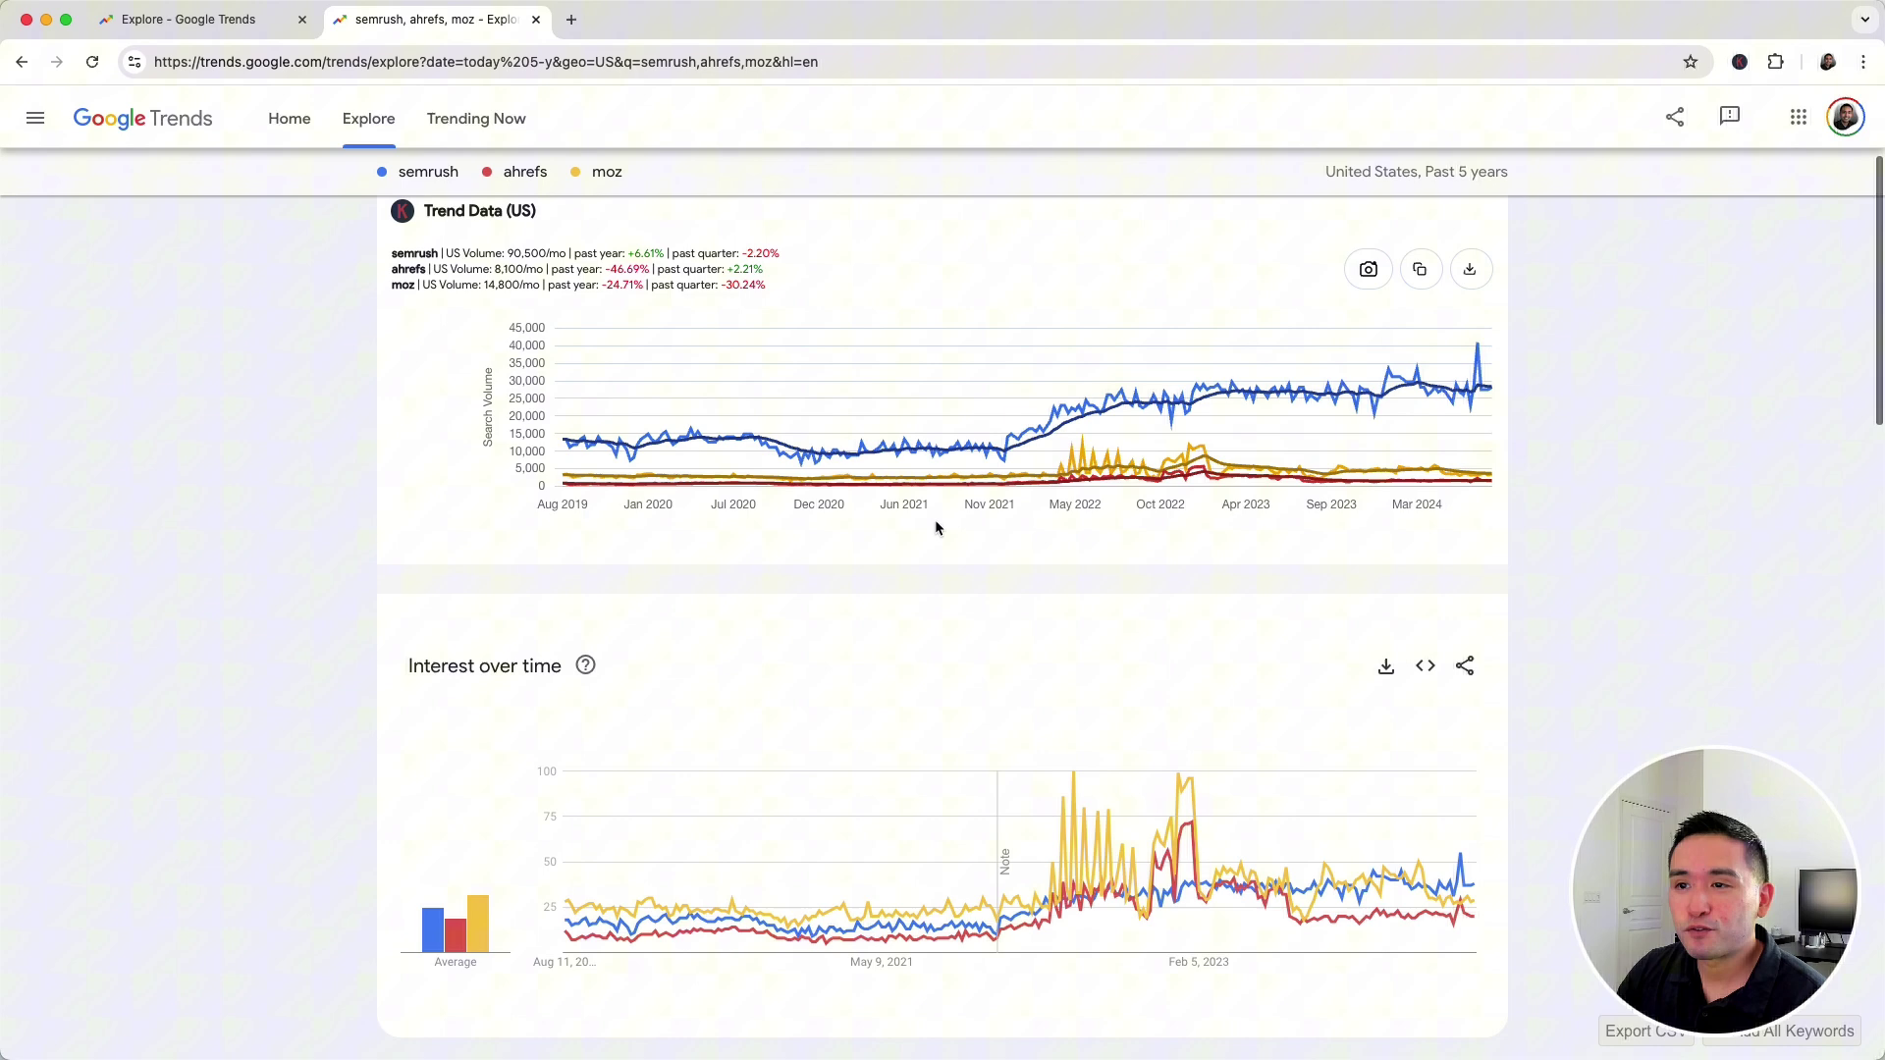
{"action": "scroll", "coordinate": [935, 528], "scroll_direction": "up", "scroll_amount": 1}
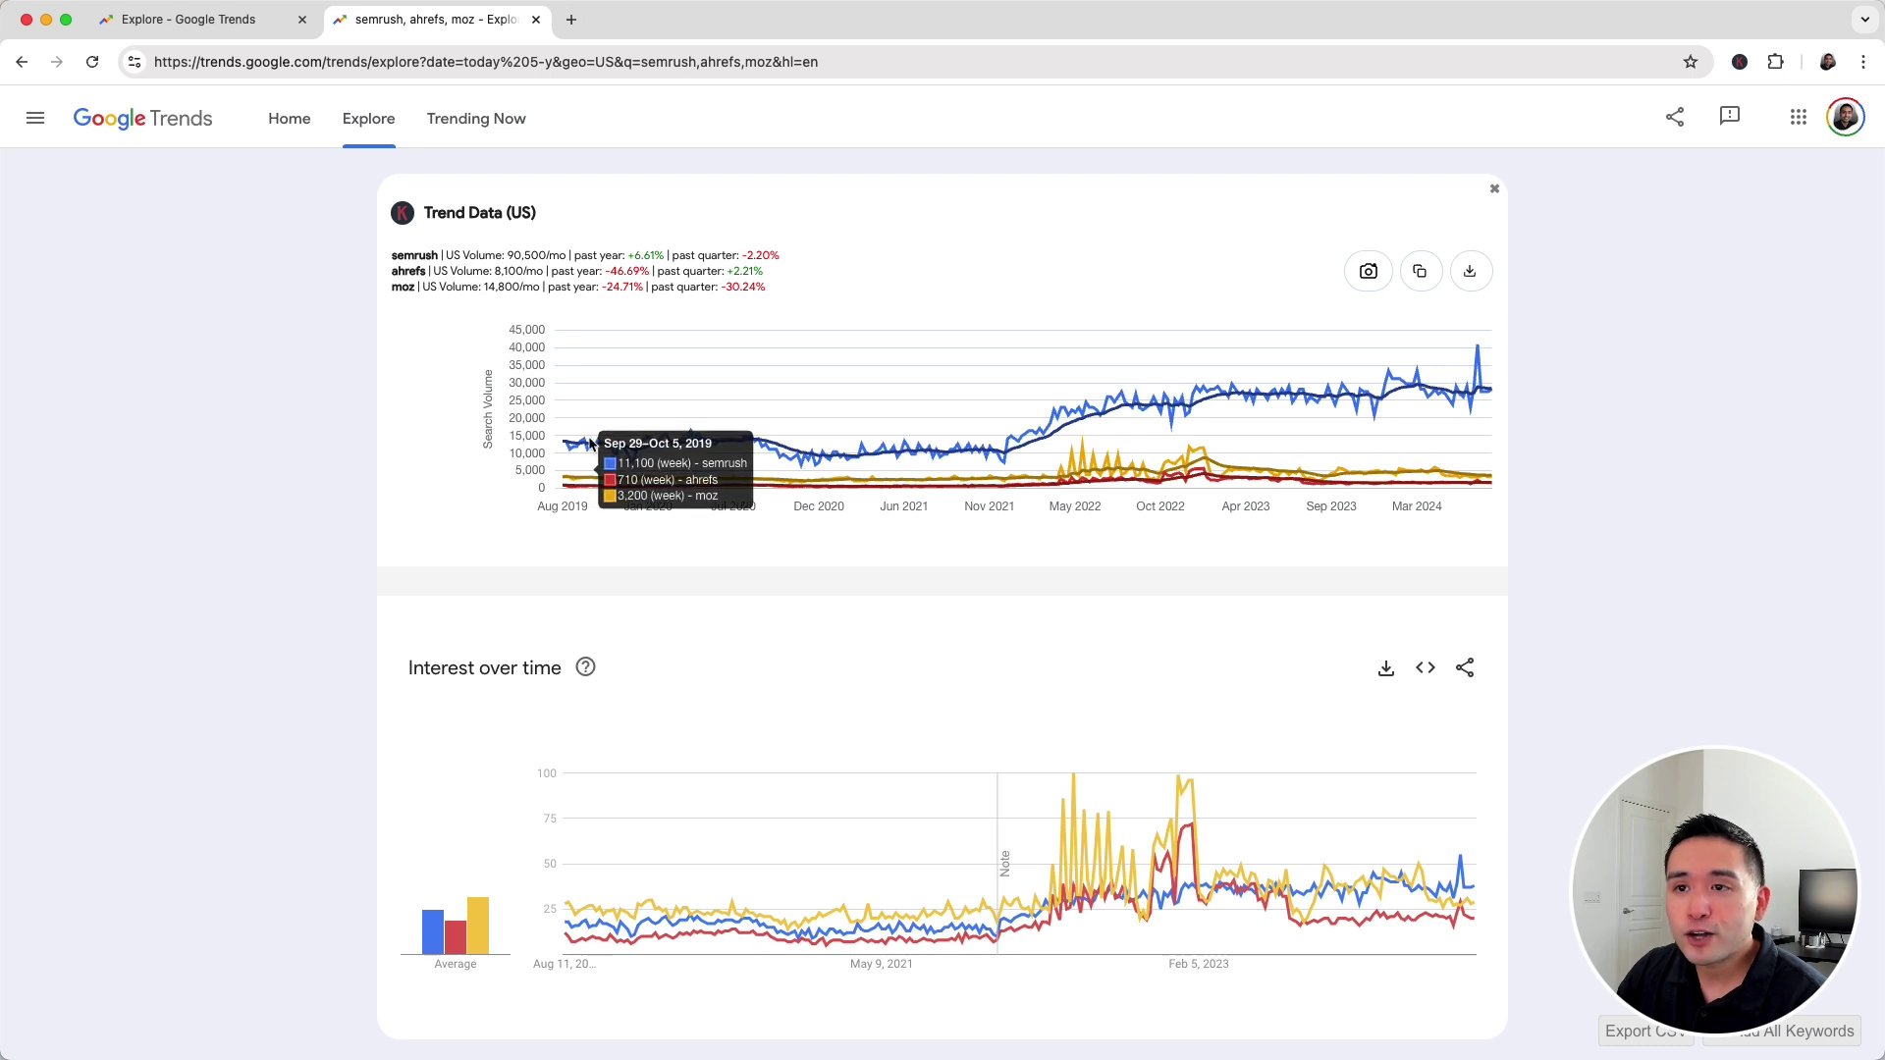
{"action": "scroll", "coordinate": [590, 409], "scroll_direction": "up", "scroll_amount": 2}
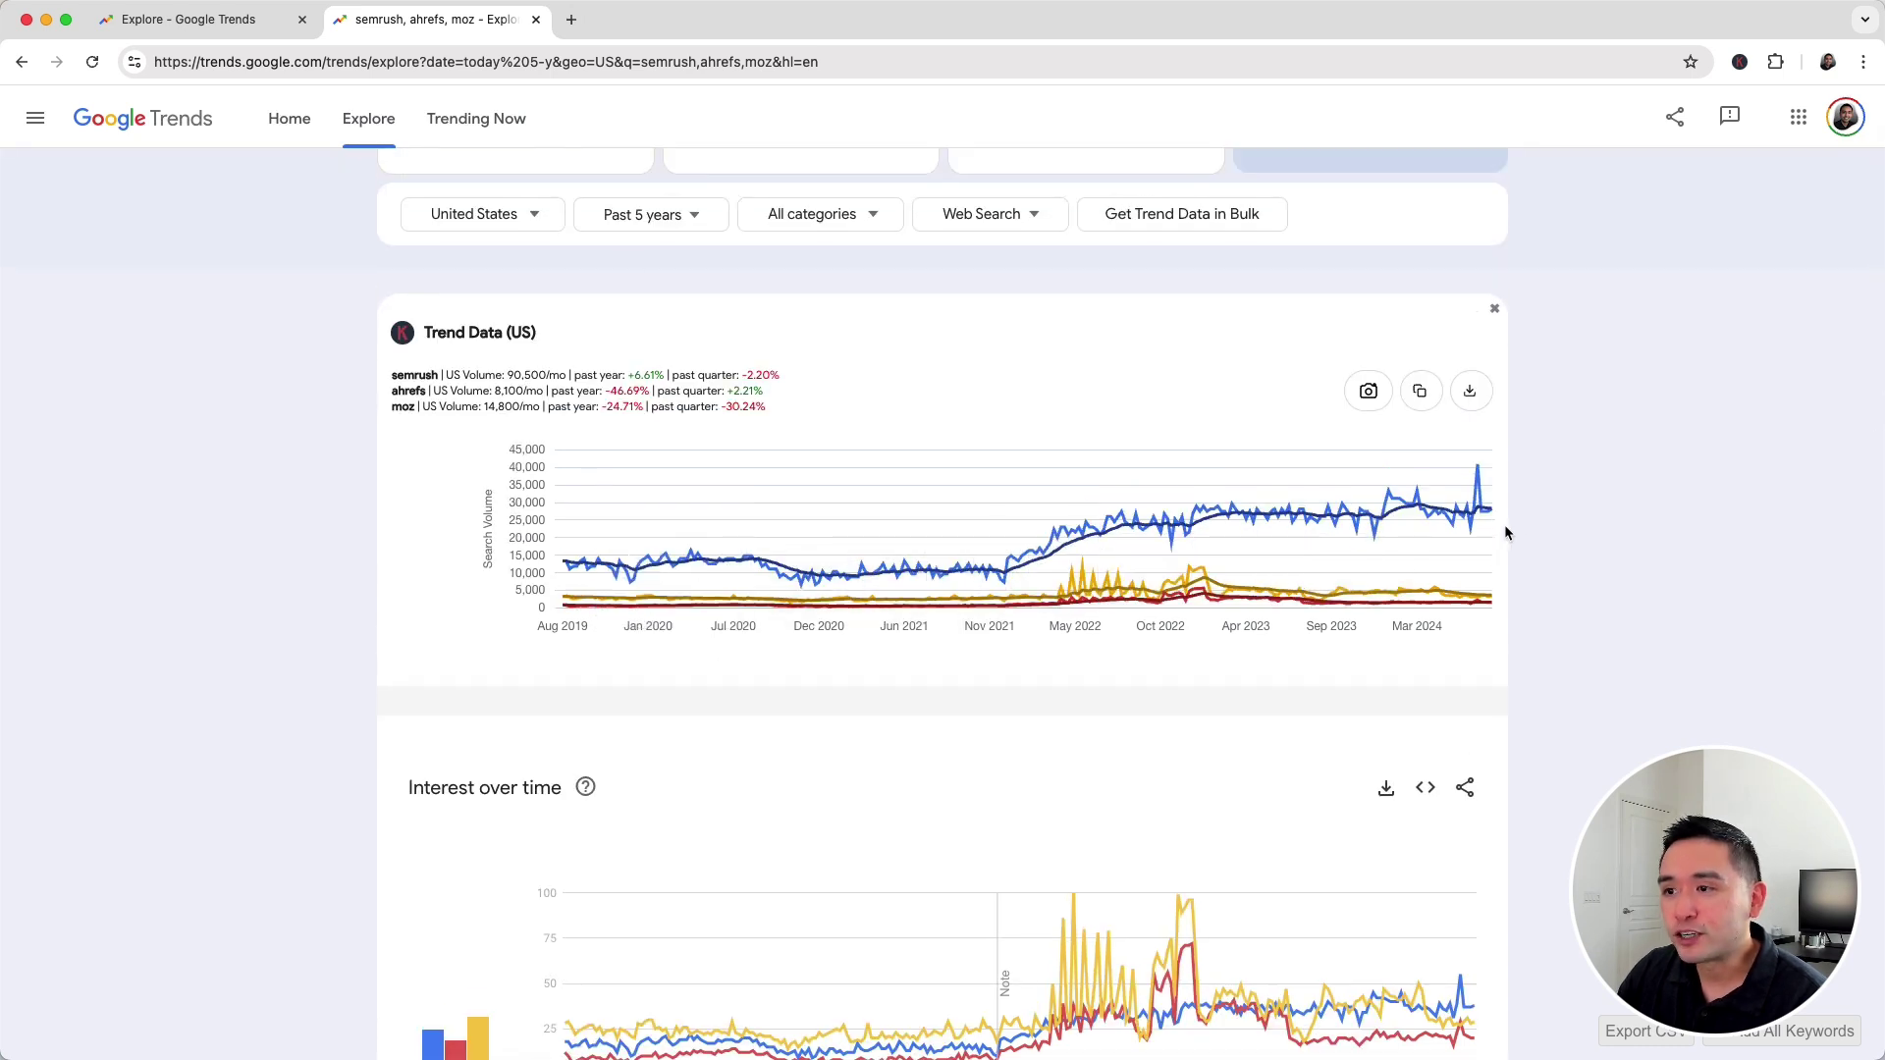
{"action": "scroll", "coordinate": [1482, 519], "scroll_direction": "down", "scroll_amount": 1}
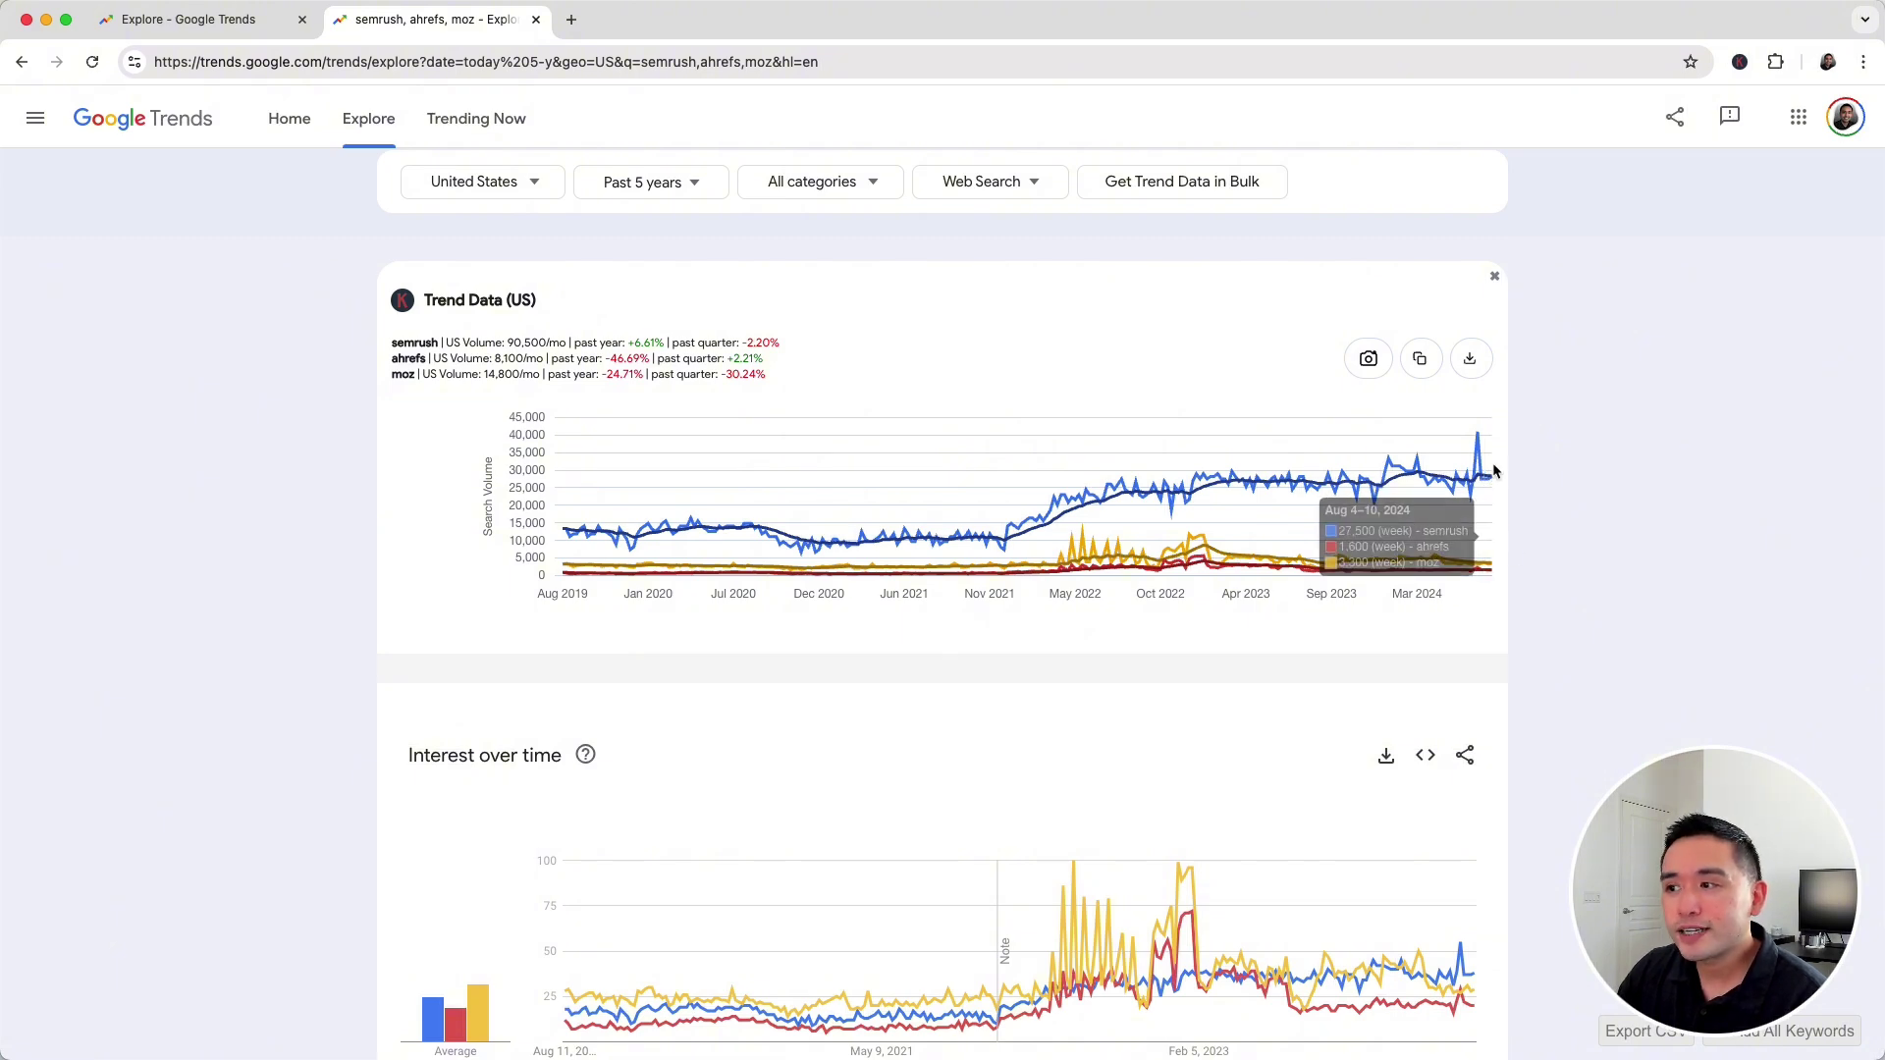
{"action": "scroll", "coordinate": [598, 575], "scroll_direction": "up", "scroll_amount": 3}
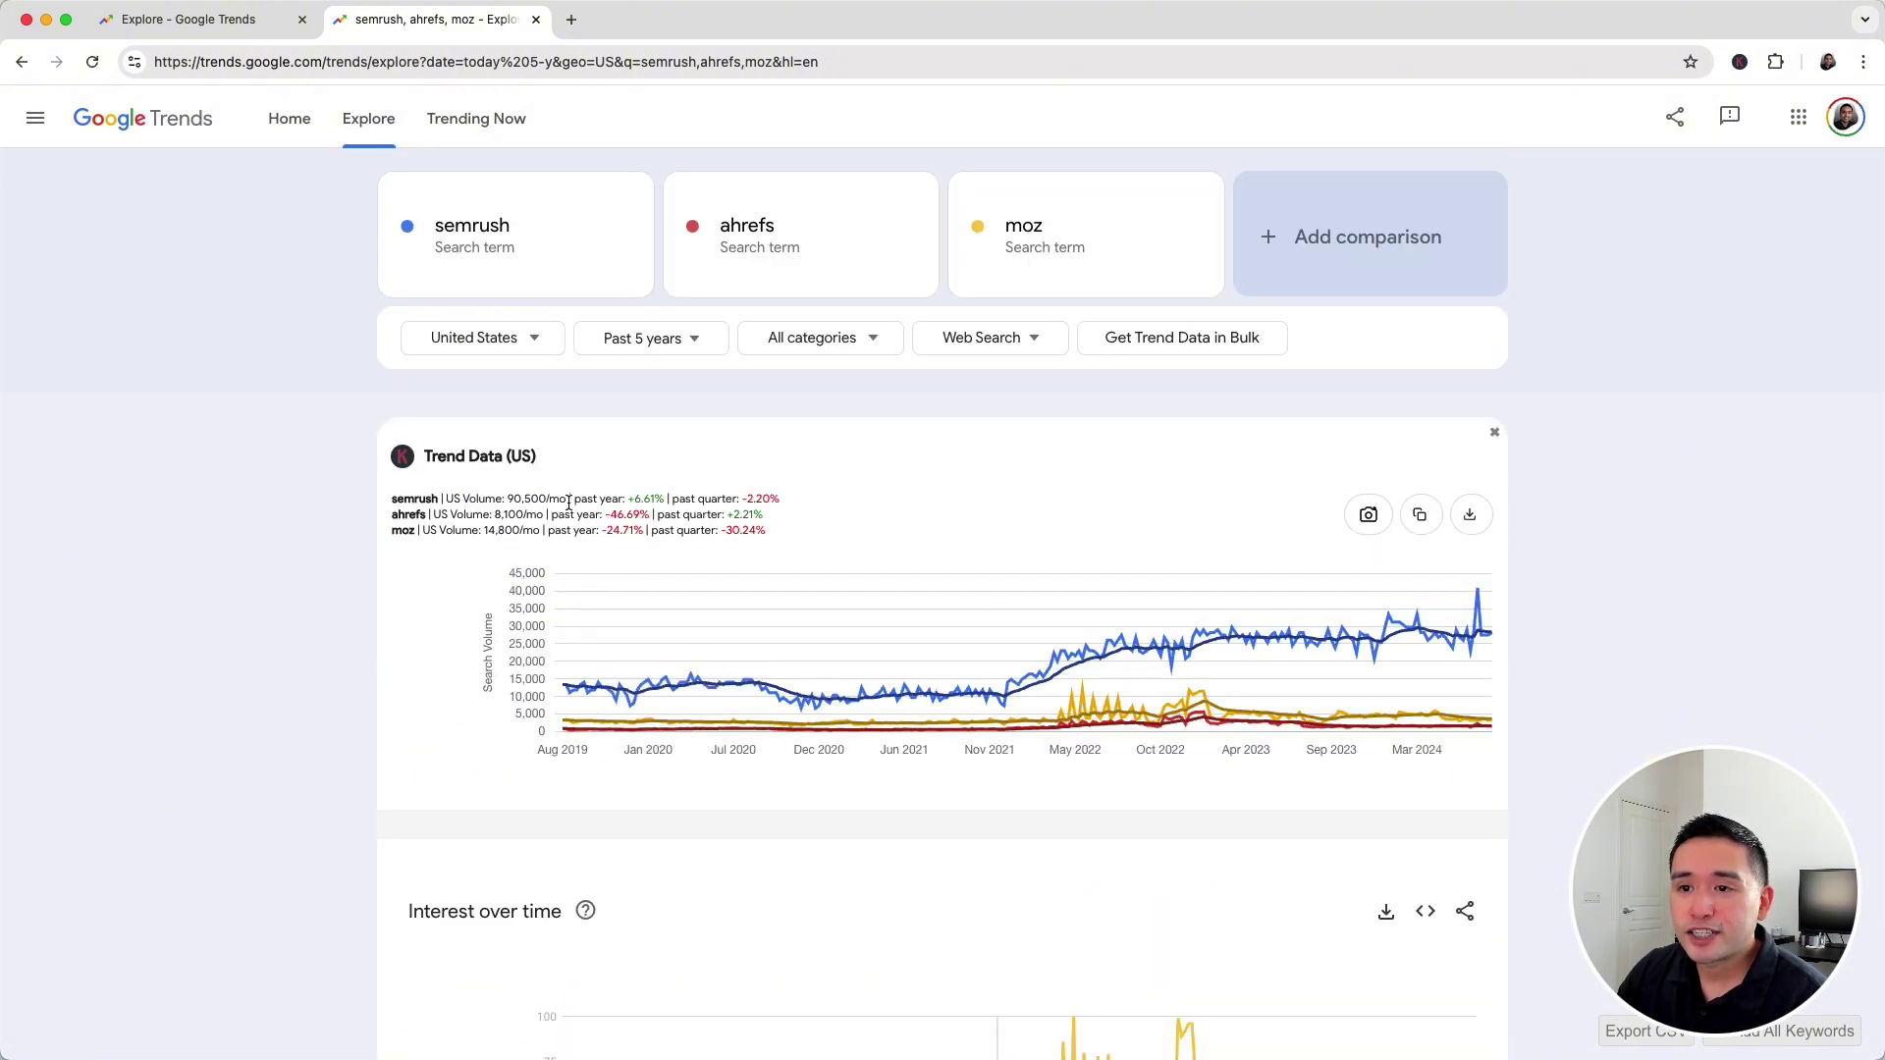
{"action": "scroll", "coordinate": [568, 503], "scroll_direction": "up", "scroll_amount": 5}
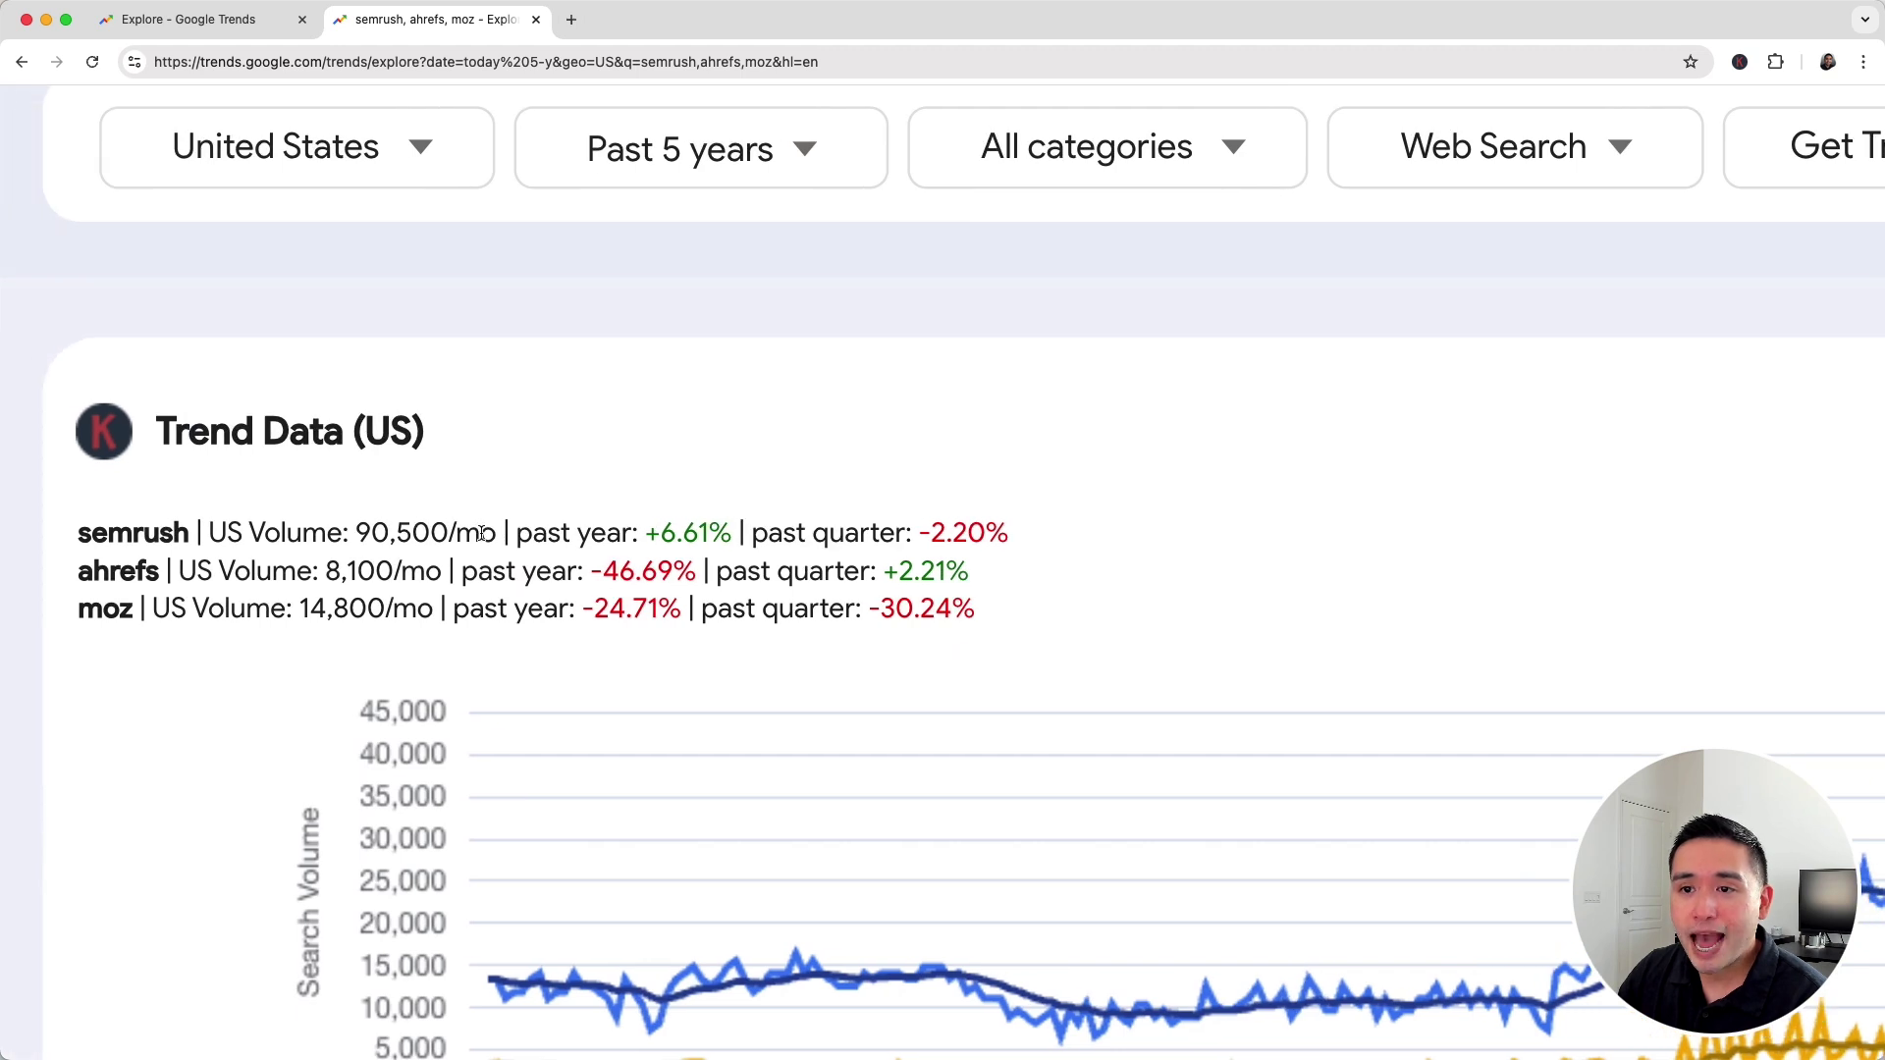
{"action": "left_click_drag", "start_coordinate": [109, 532], "coordinate": [735, 528]}
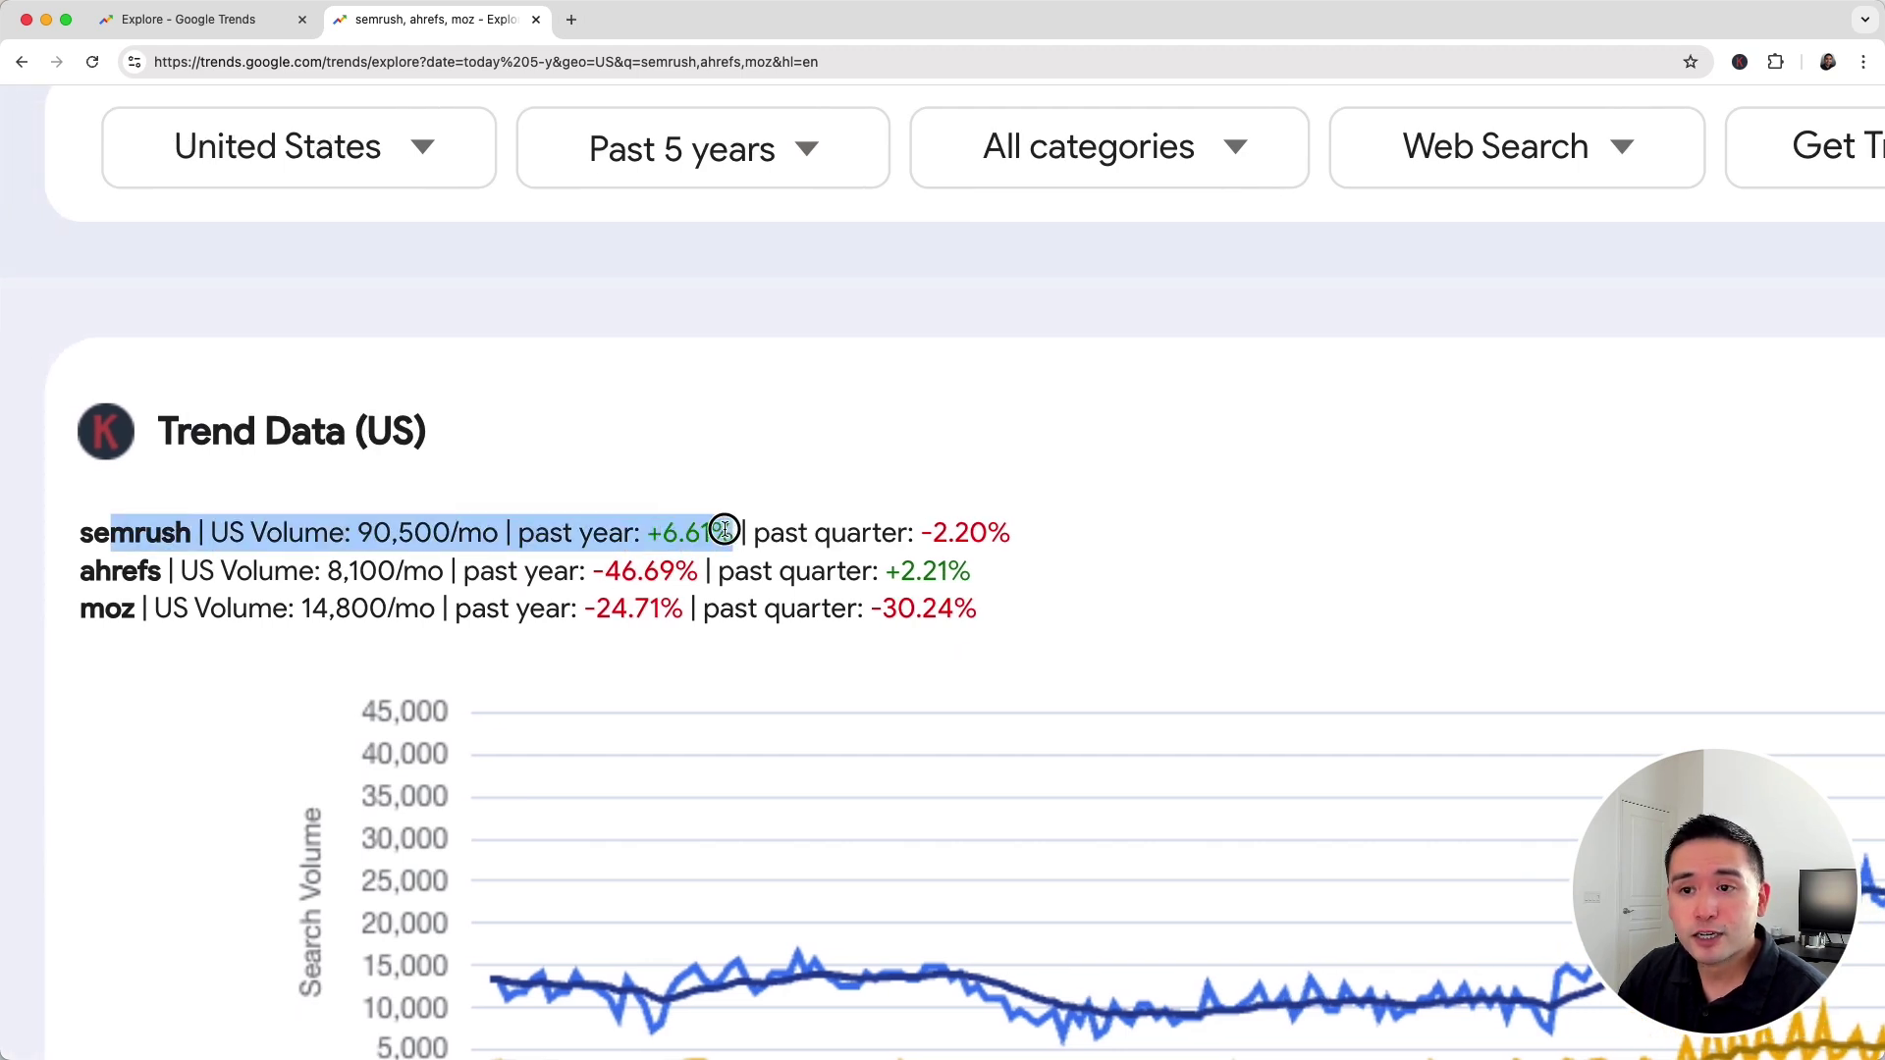
{"action": "left_click_drag", "start_coordinate": [111, 571], "coordinate": [672, 579]}
{"action": "left_click_drag", "start_coordinate": [106, 610], "coordinate": [681, 606]}
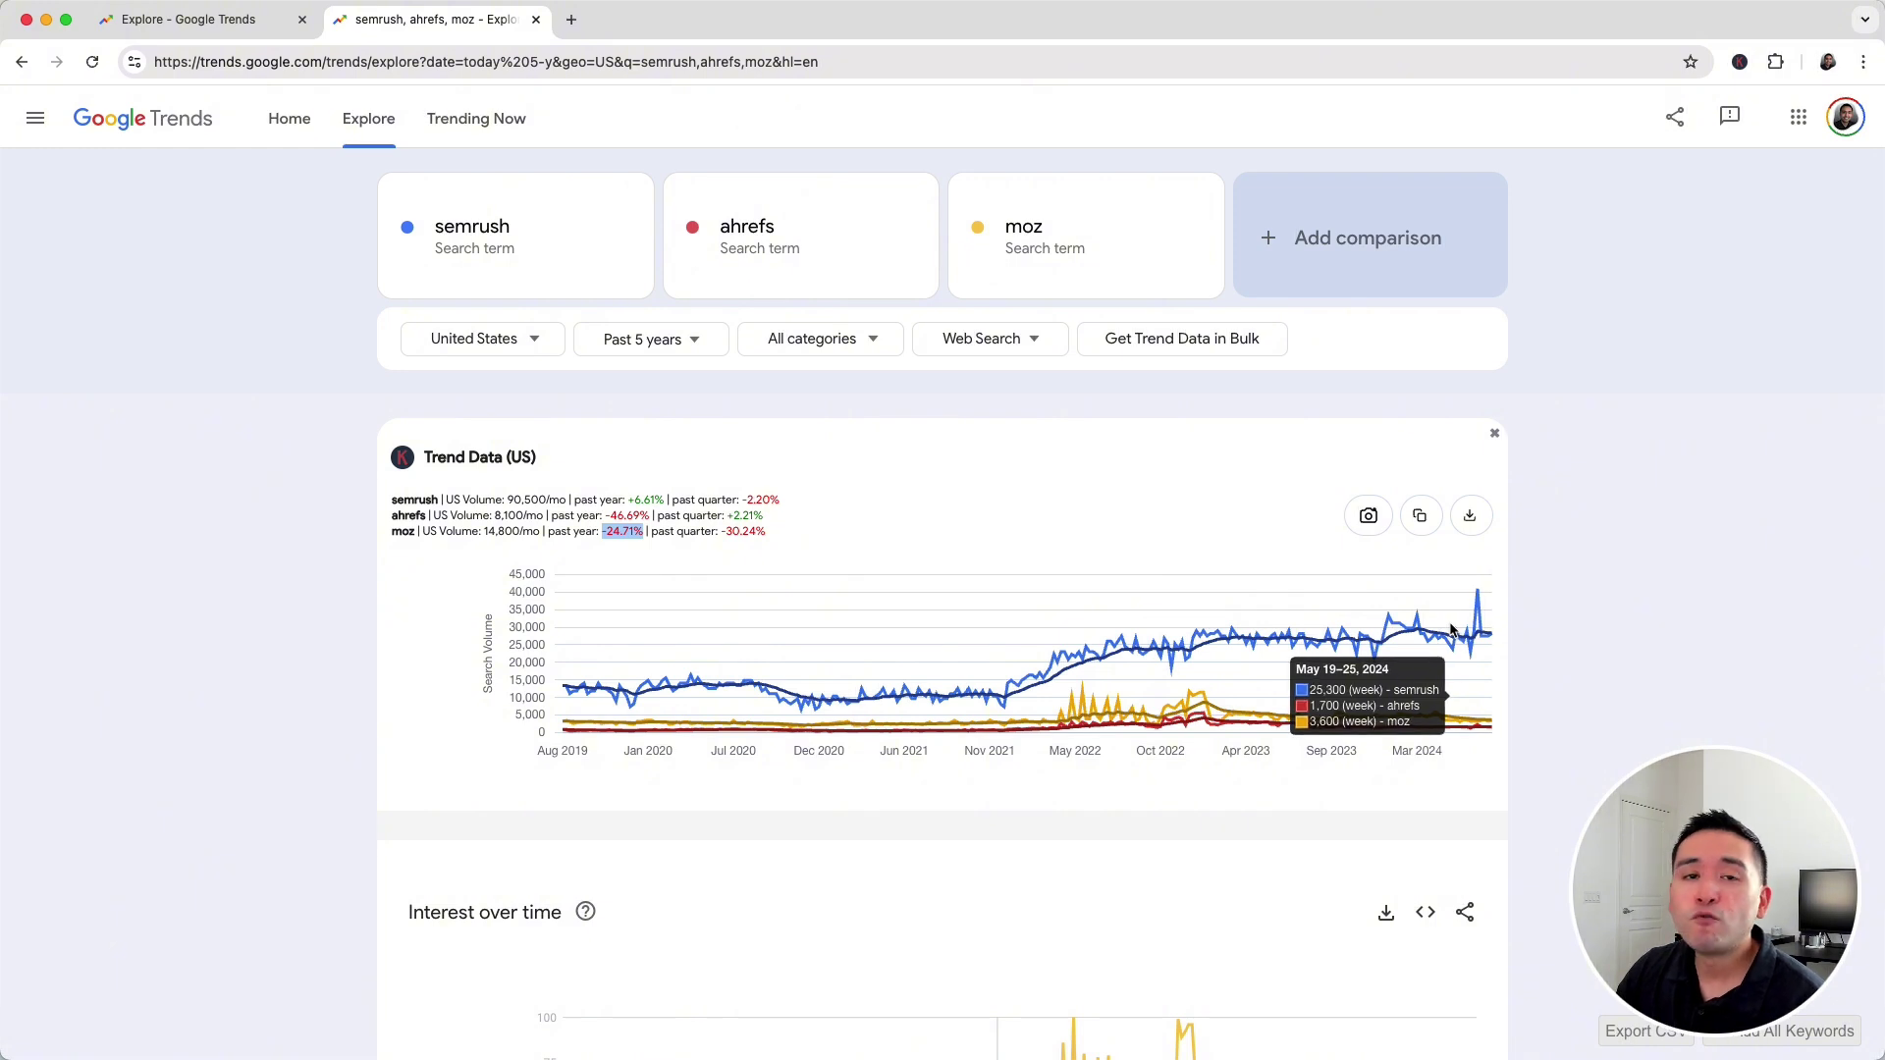
{"action": "scroll", "coordinate": [1444, 637], "scroll_direction": "down", "scroll_amount": 1}
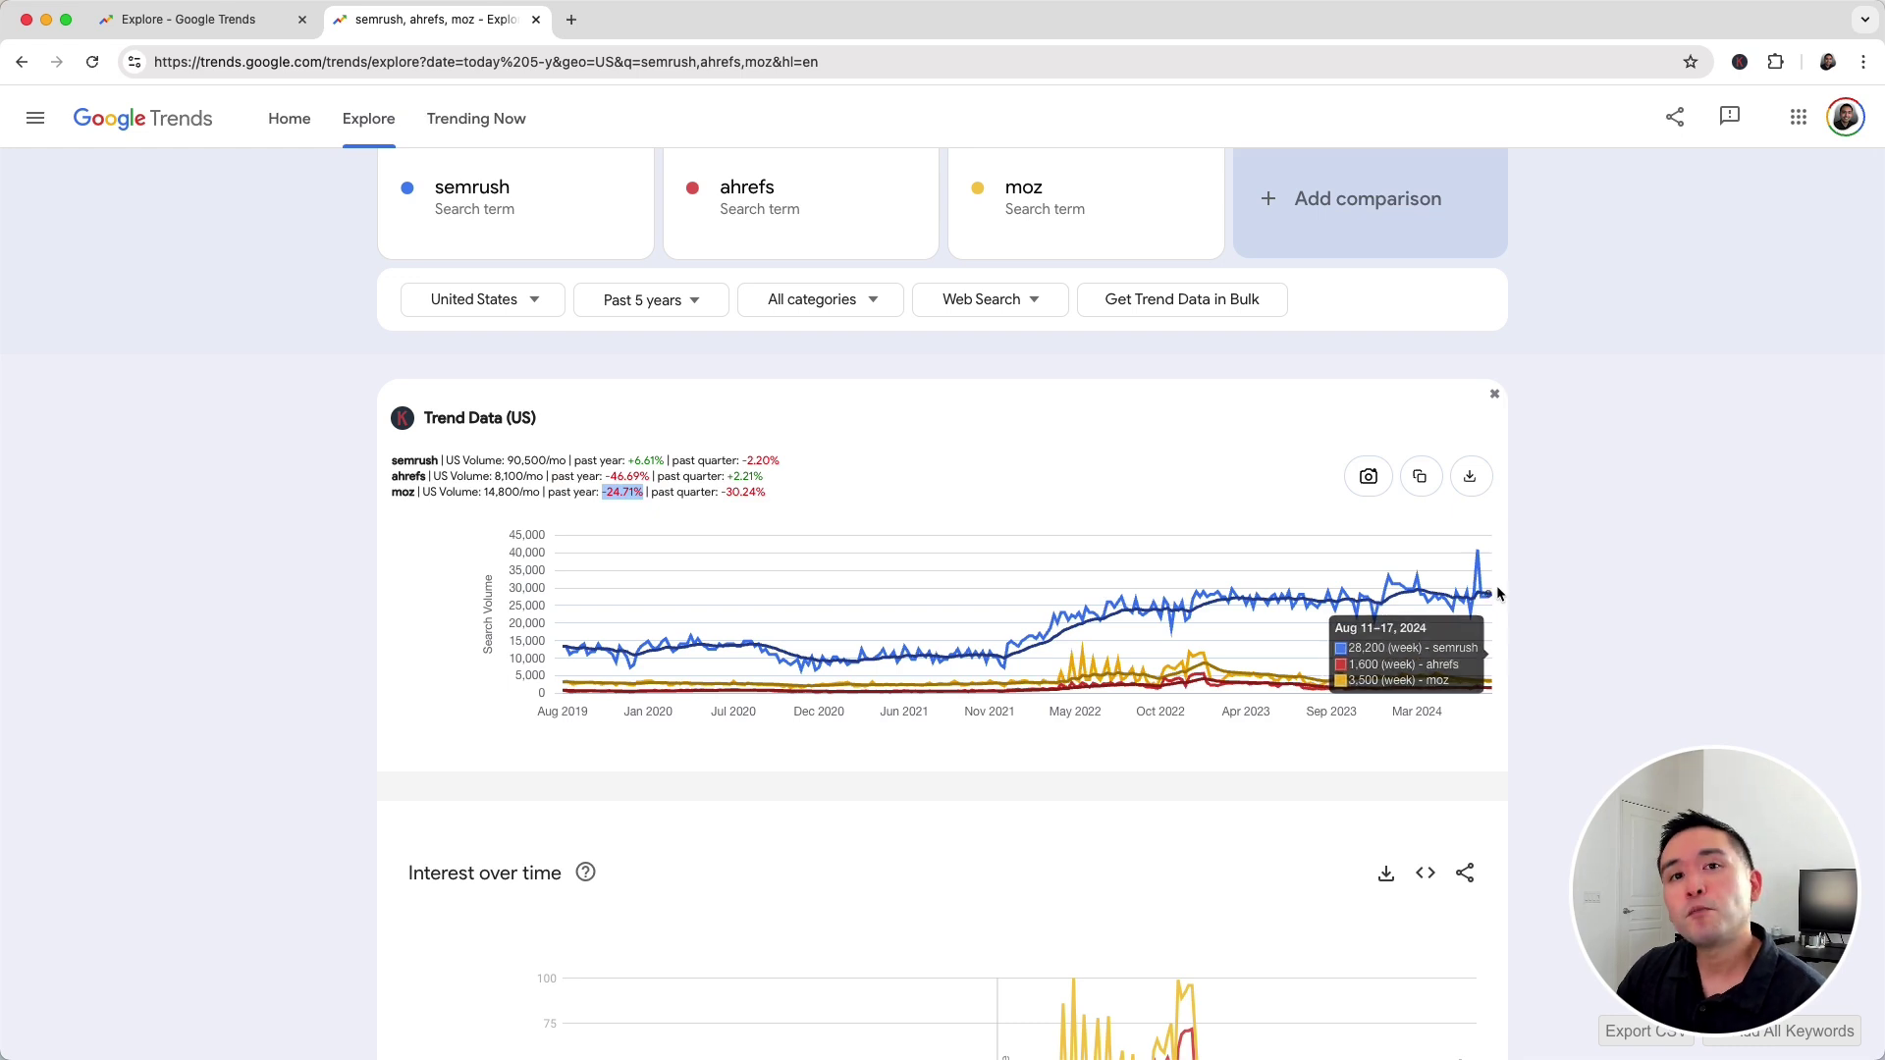
{"action": "scroll", "coordinate": [1510, 591], "scroll_direction": "up", "scroll_amount": 1}
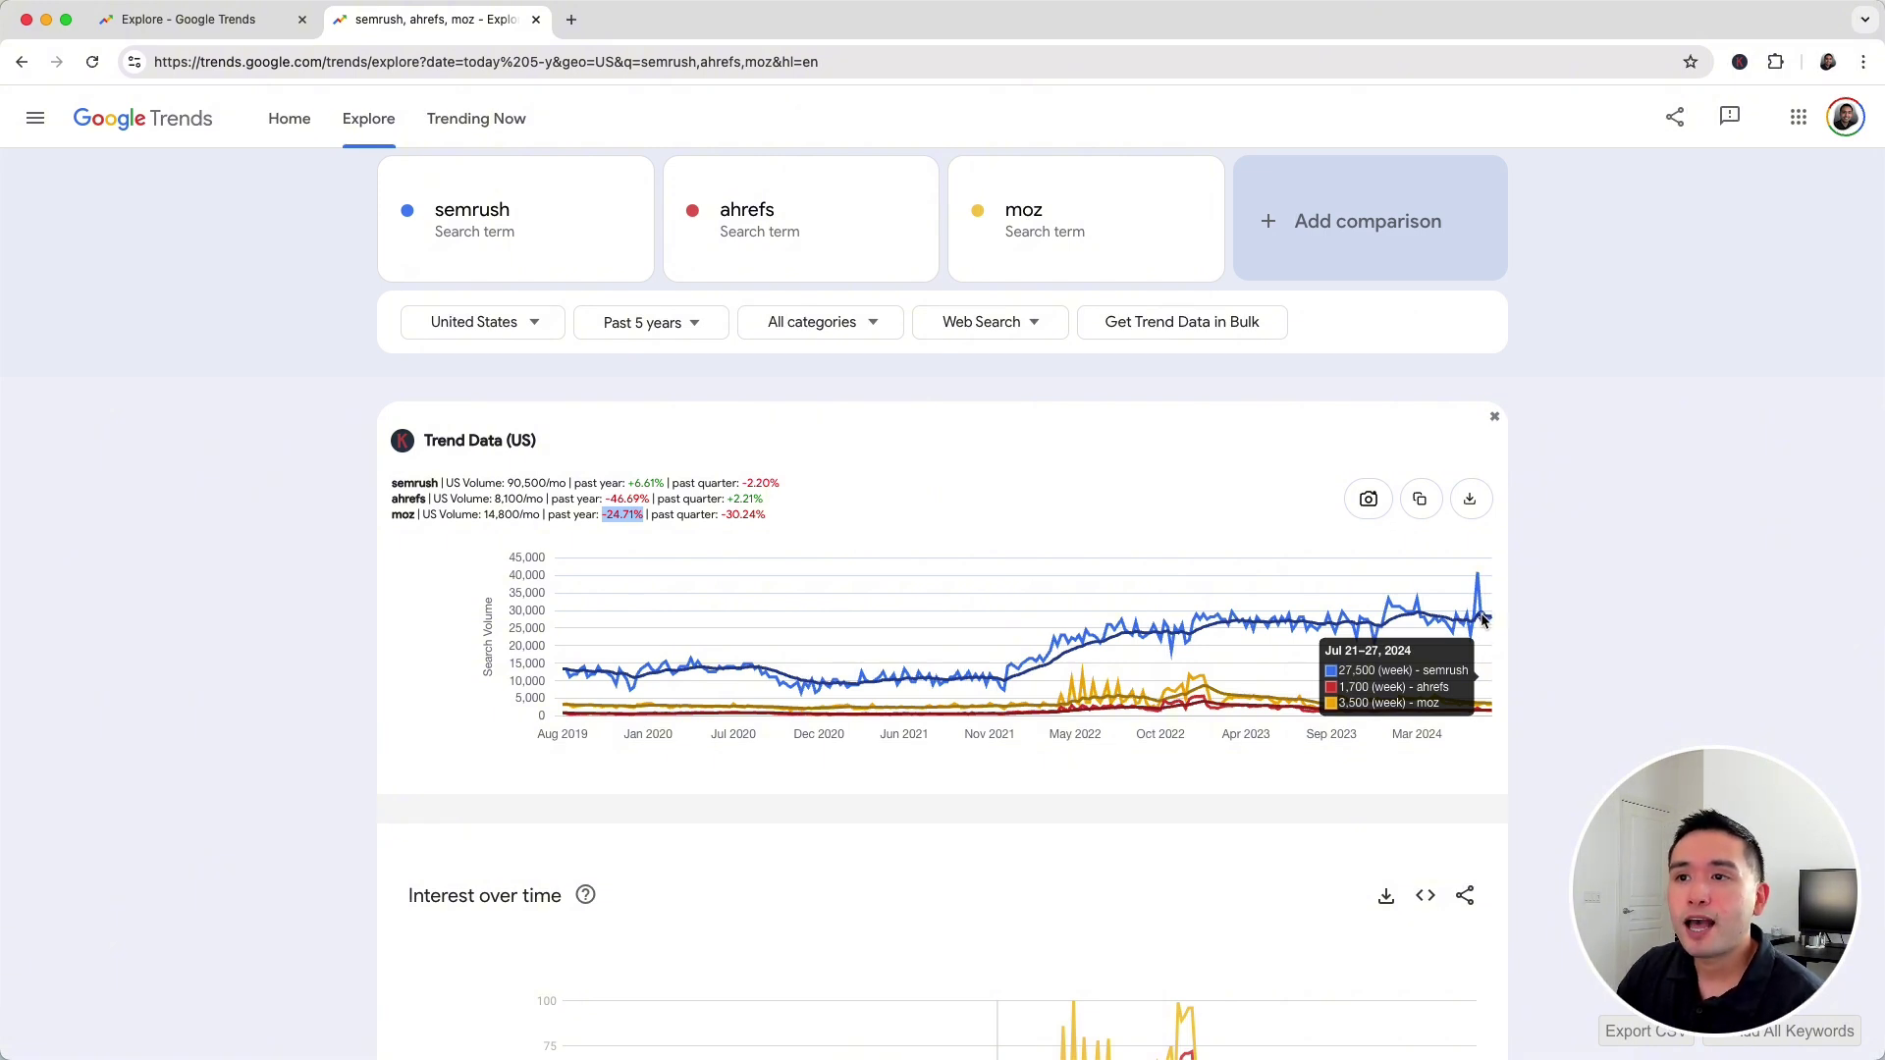
{"action": "scroll", "coordinate": [1481, 614], "scroll_direction": "down", "scroll_amount": 5}
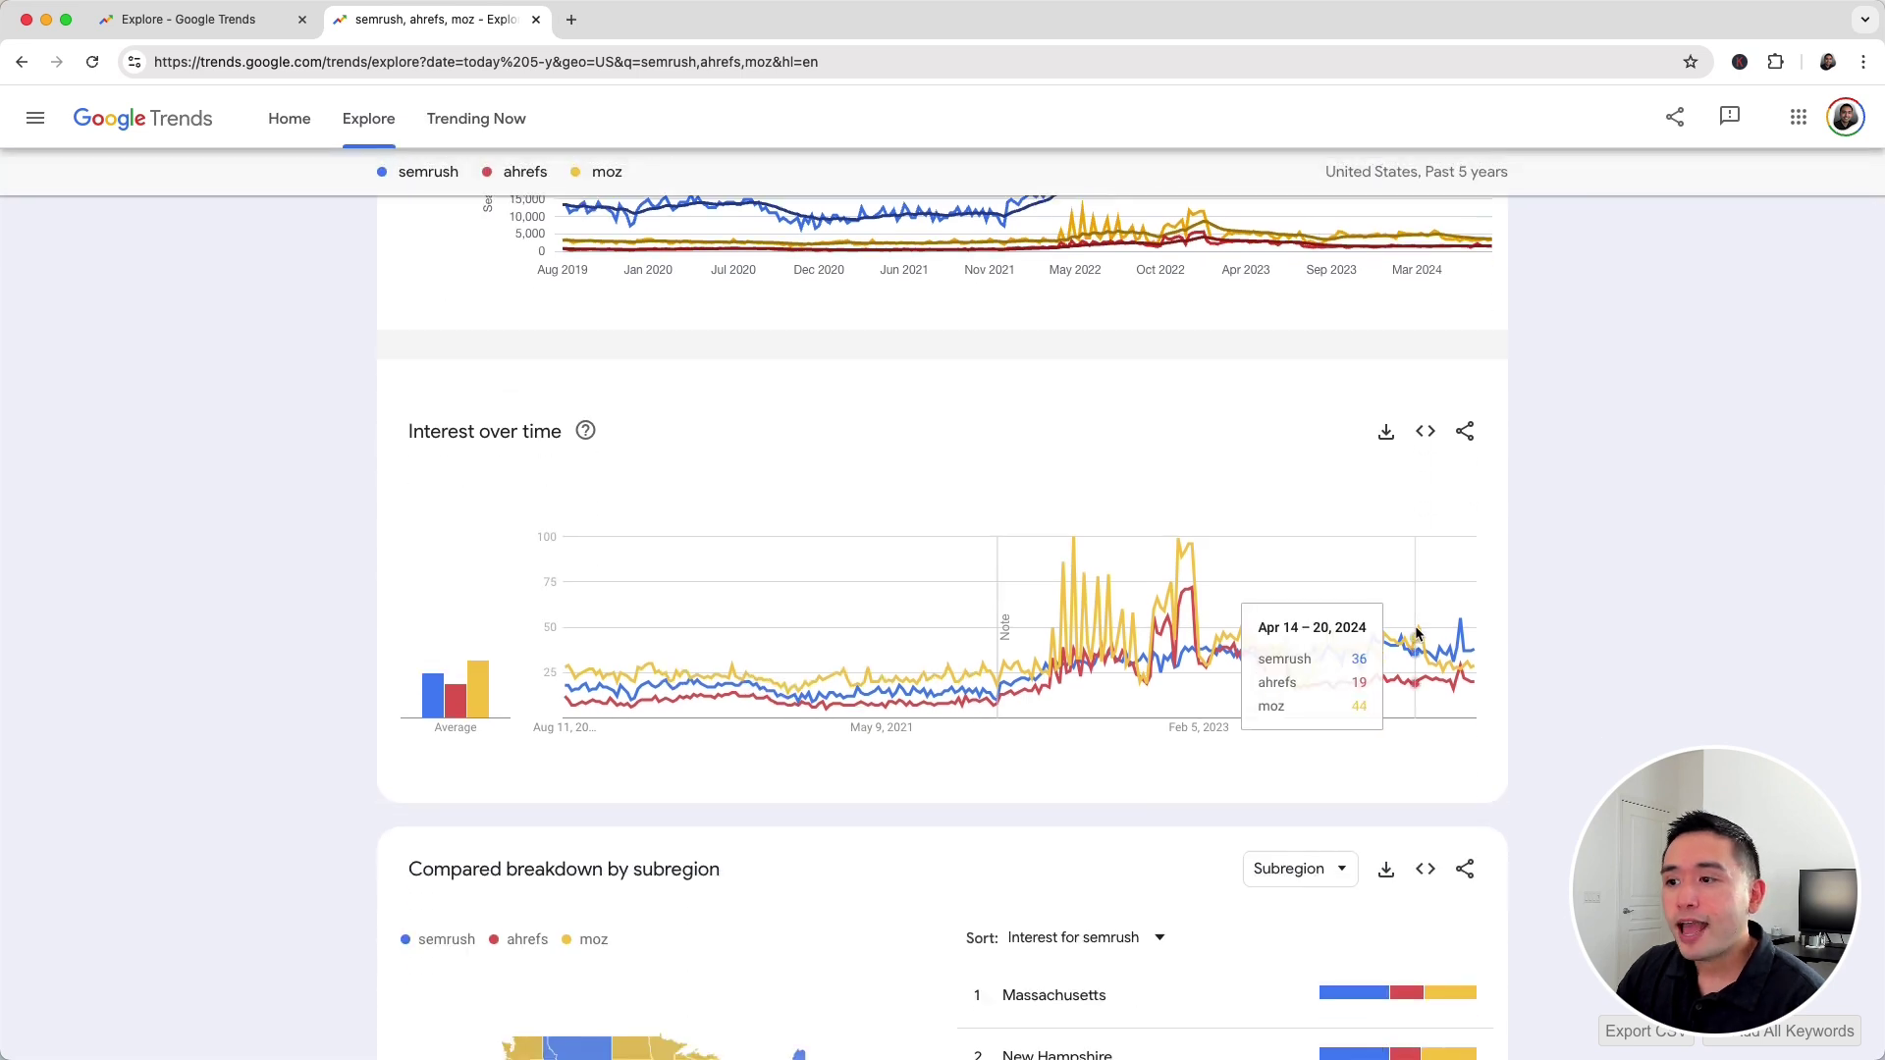
{"action": "scroll", "coordinate": [1417, 634], "scroll_direction": "up", "scroll_amount": 2}
{"action": "scroll", "coordinate": [1417, 633], "scroll_direction": "down", "scroll_amount": 1}
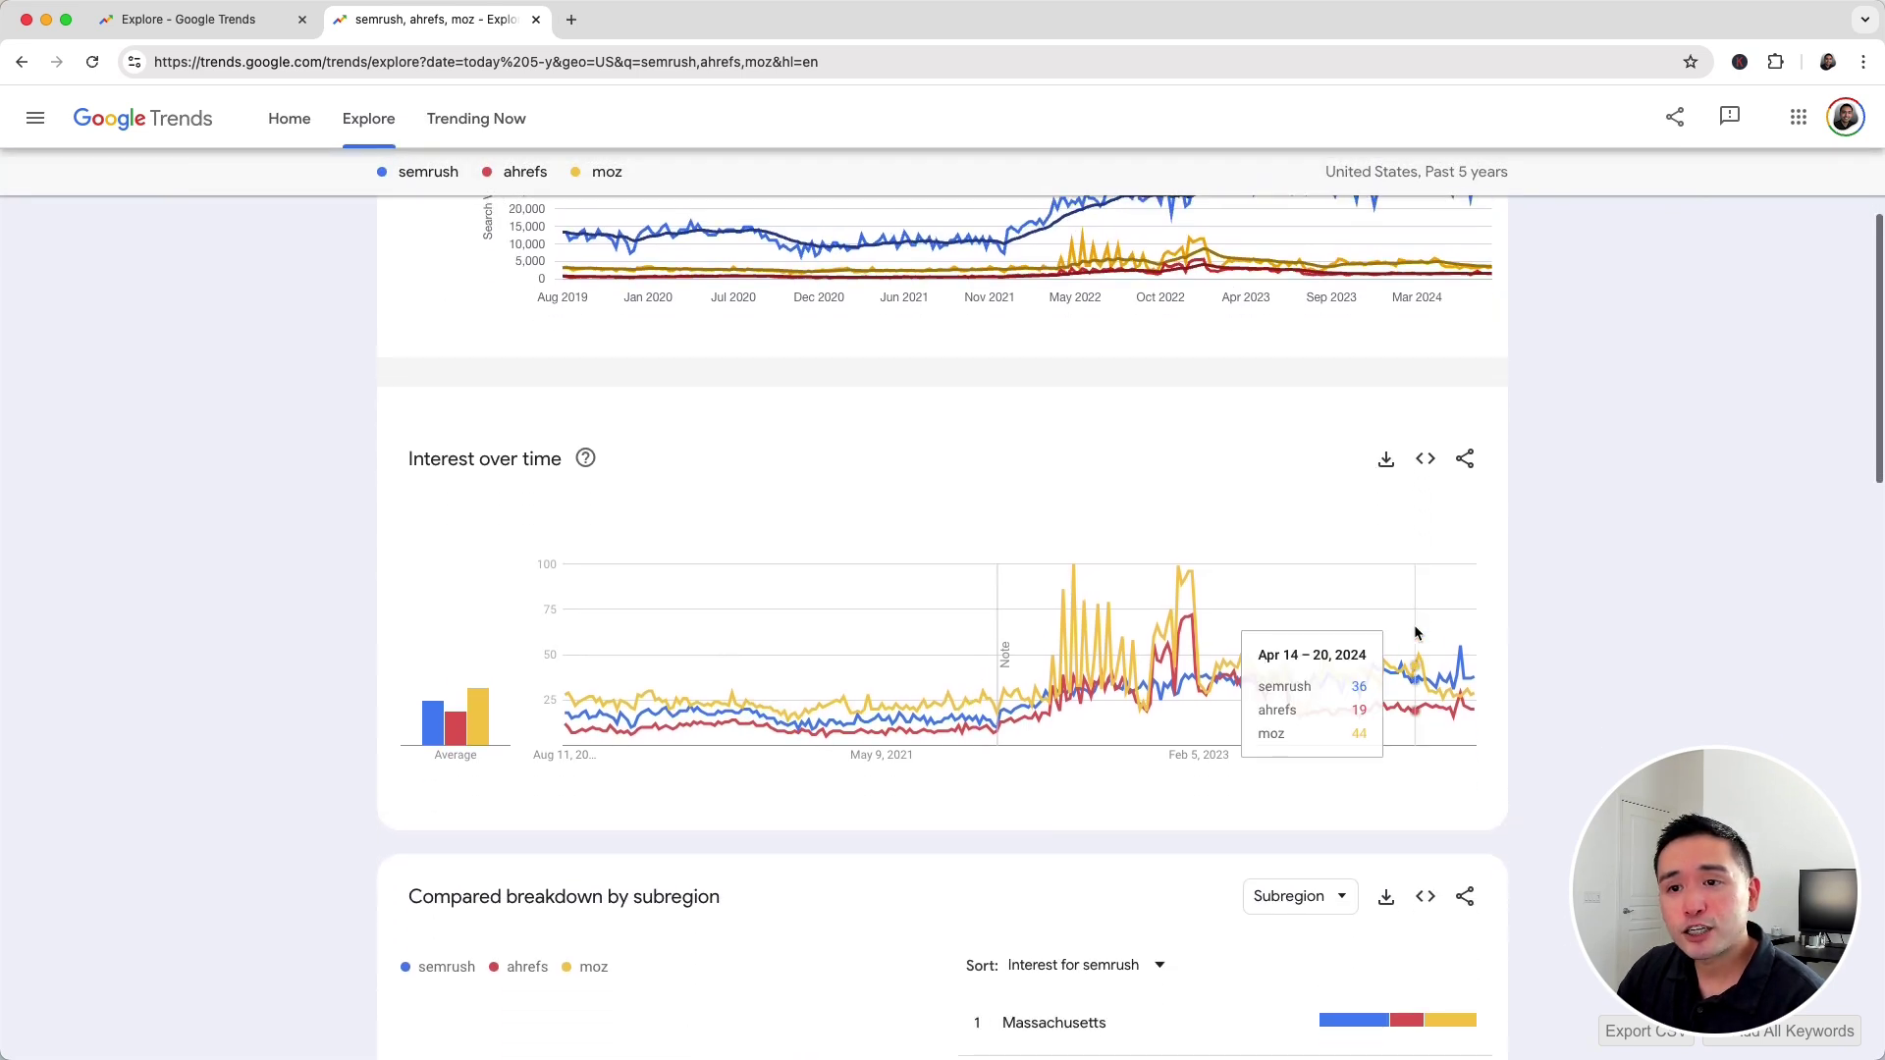
{"action": "scroll", "coordinate": [1416, 634], "scroll_direction": "down", "scroll_amount": 1}
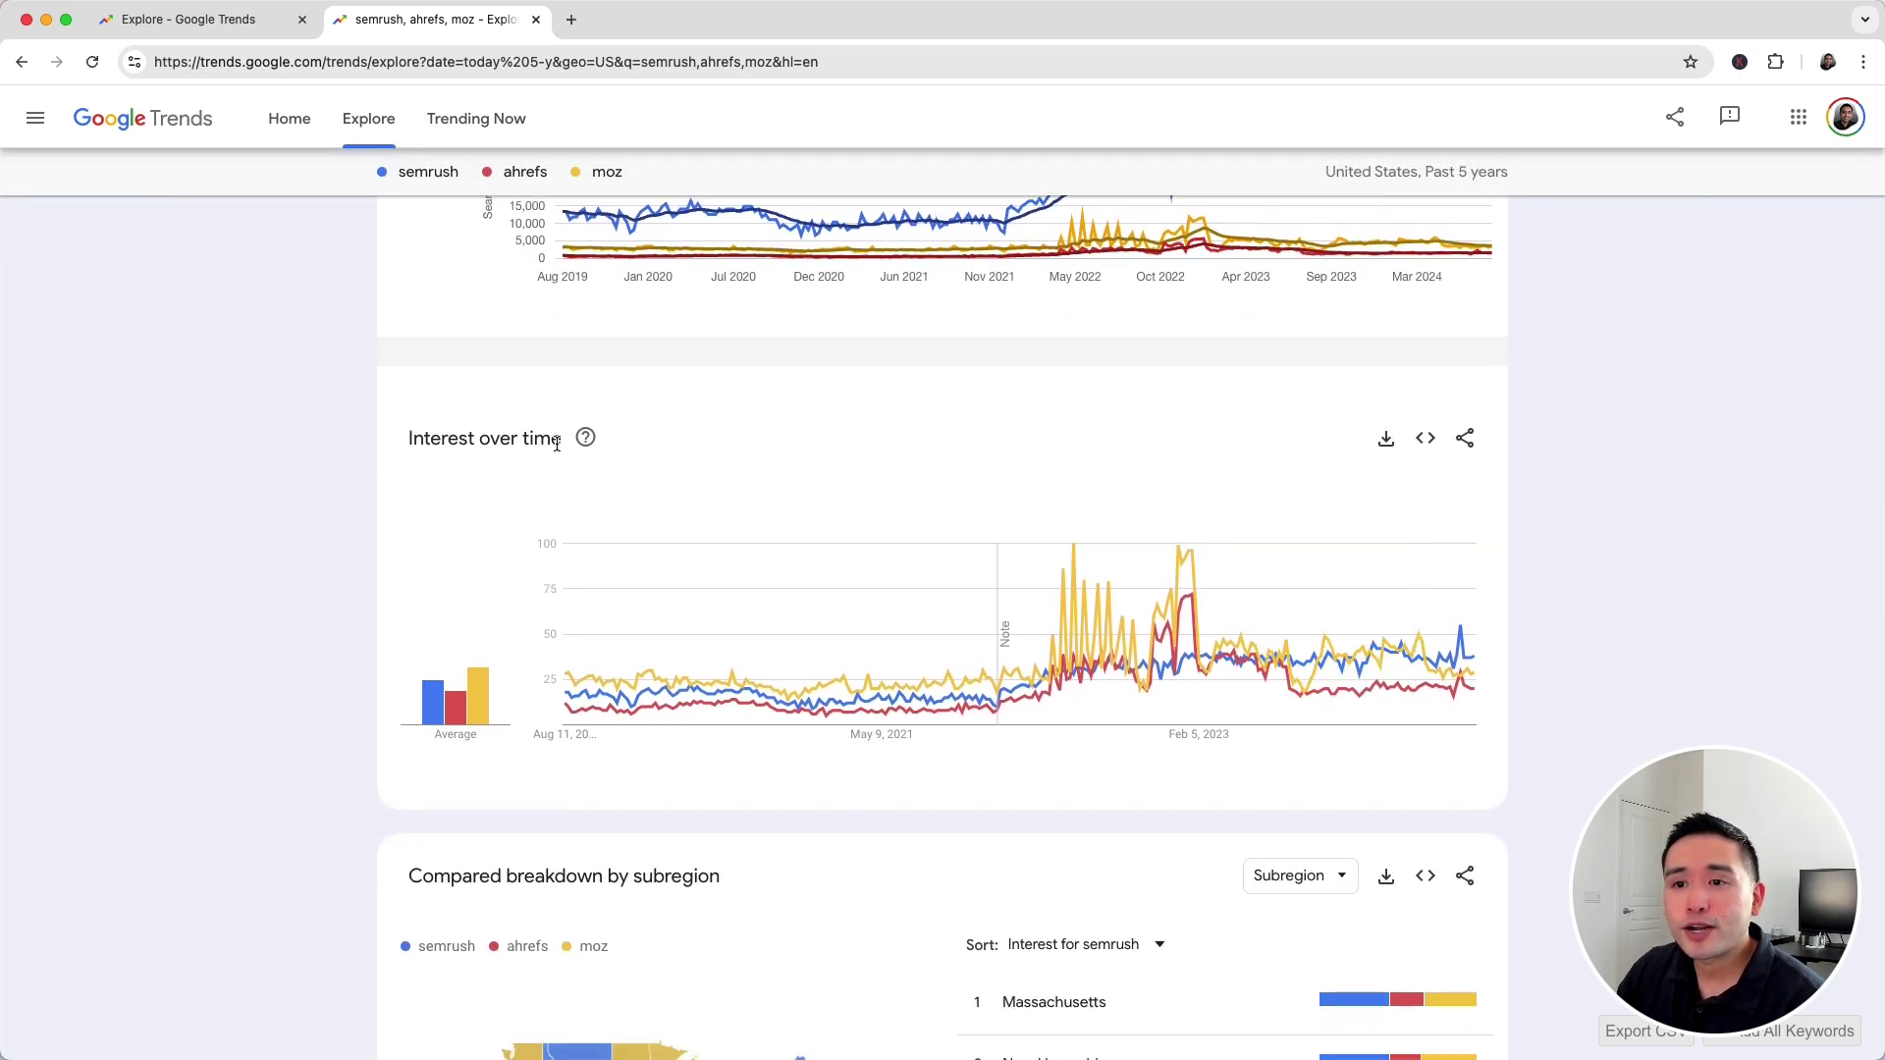
{"action": "scroll", "coordinate": [1382, 652], "scroll_direction": "up", "scroll_amount": 5}
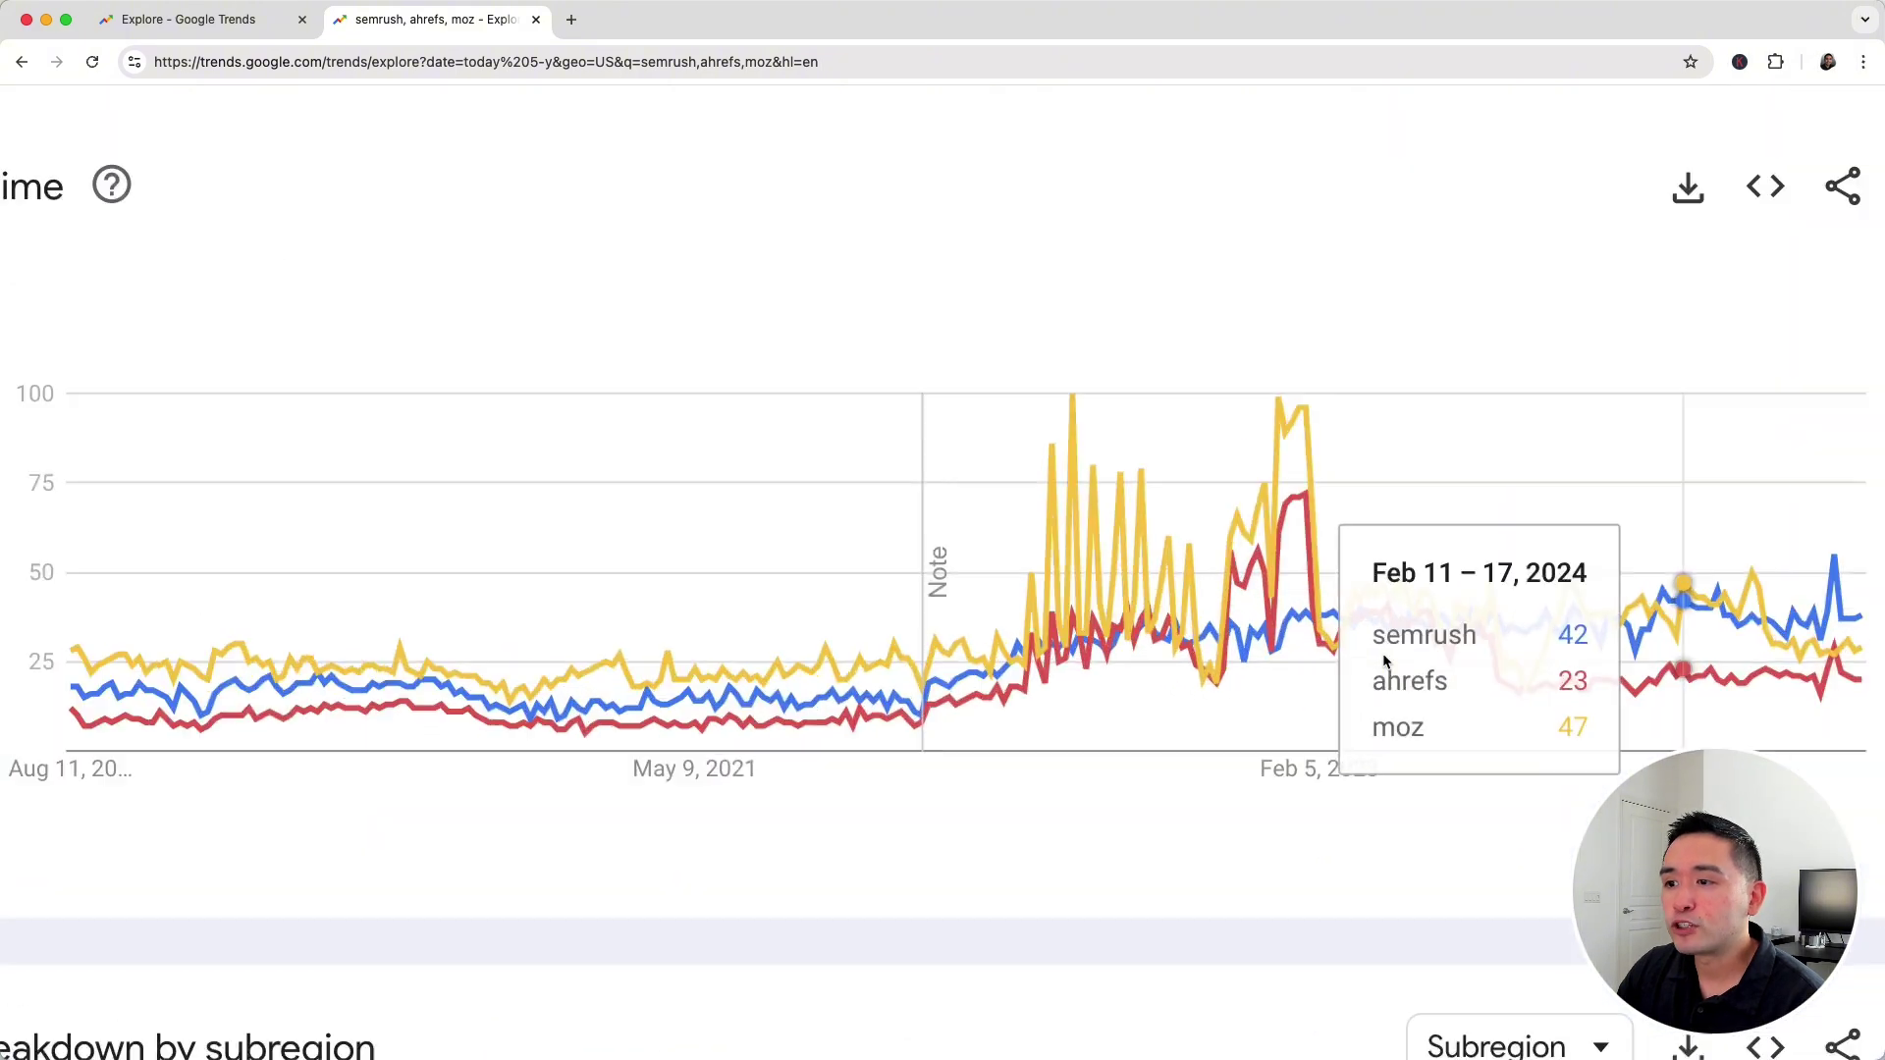
{"action": "scroll", "coordinate": [1198, 633], "scroll_direction": "right", "scroll_amount": 4}
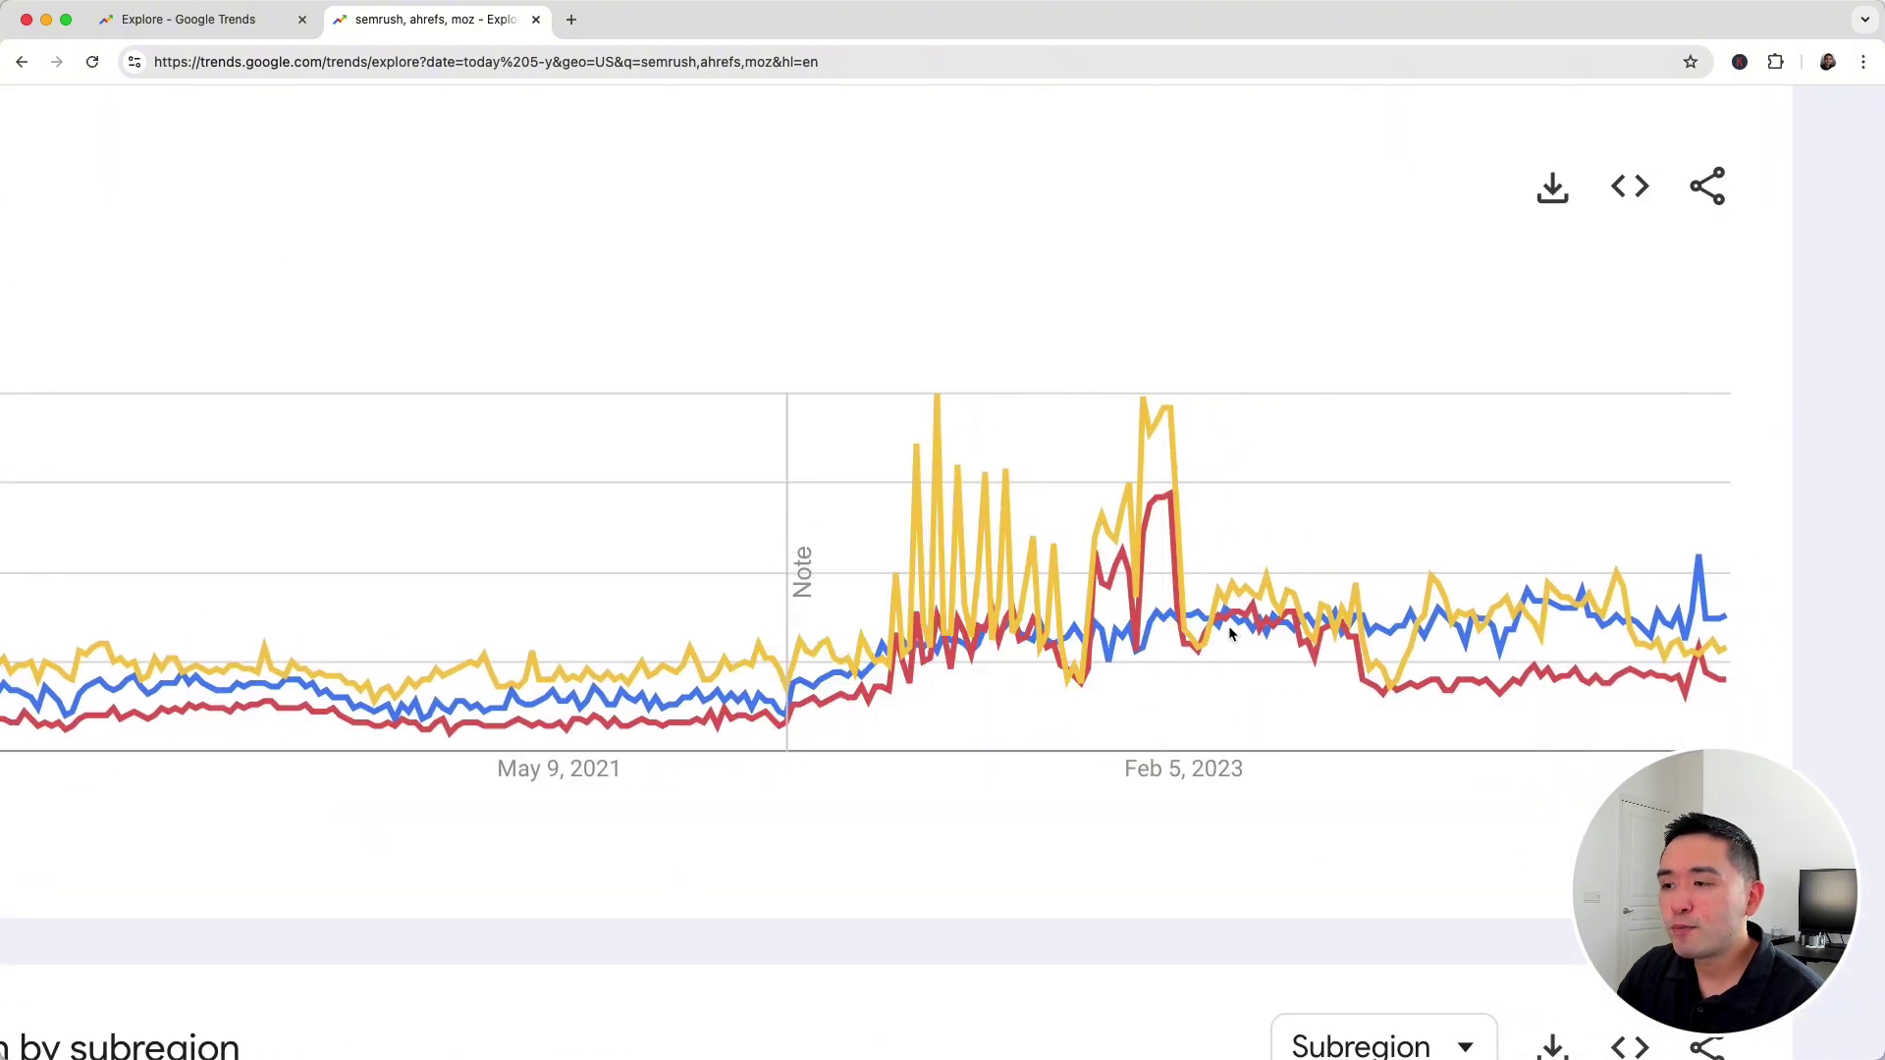
{"action": "scroll", "coordinate": [1536, 628], "scroll_direction": "right", "scroll_amount": 2}
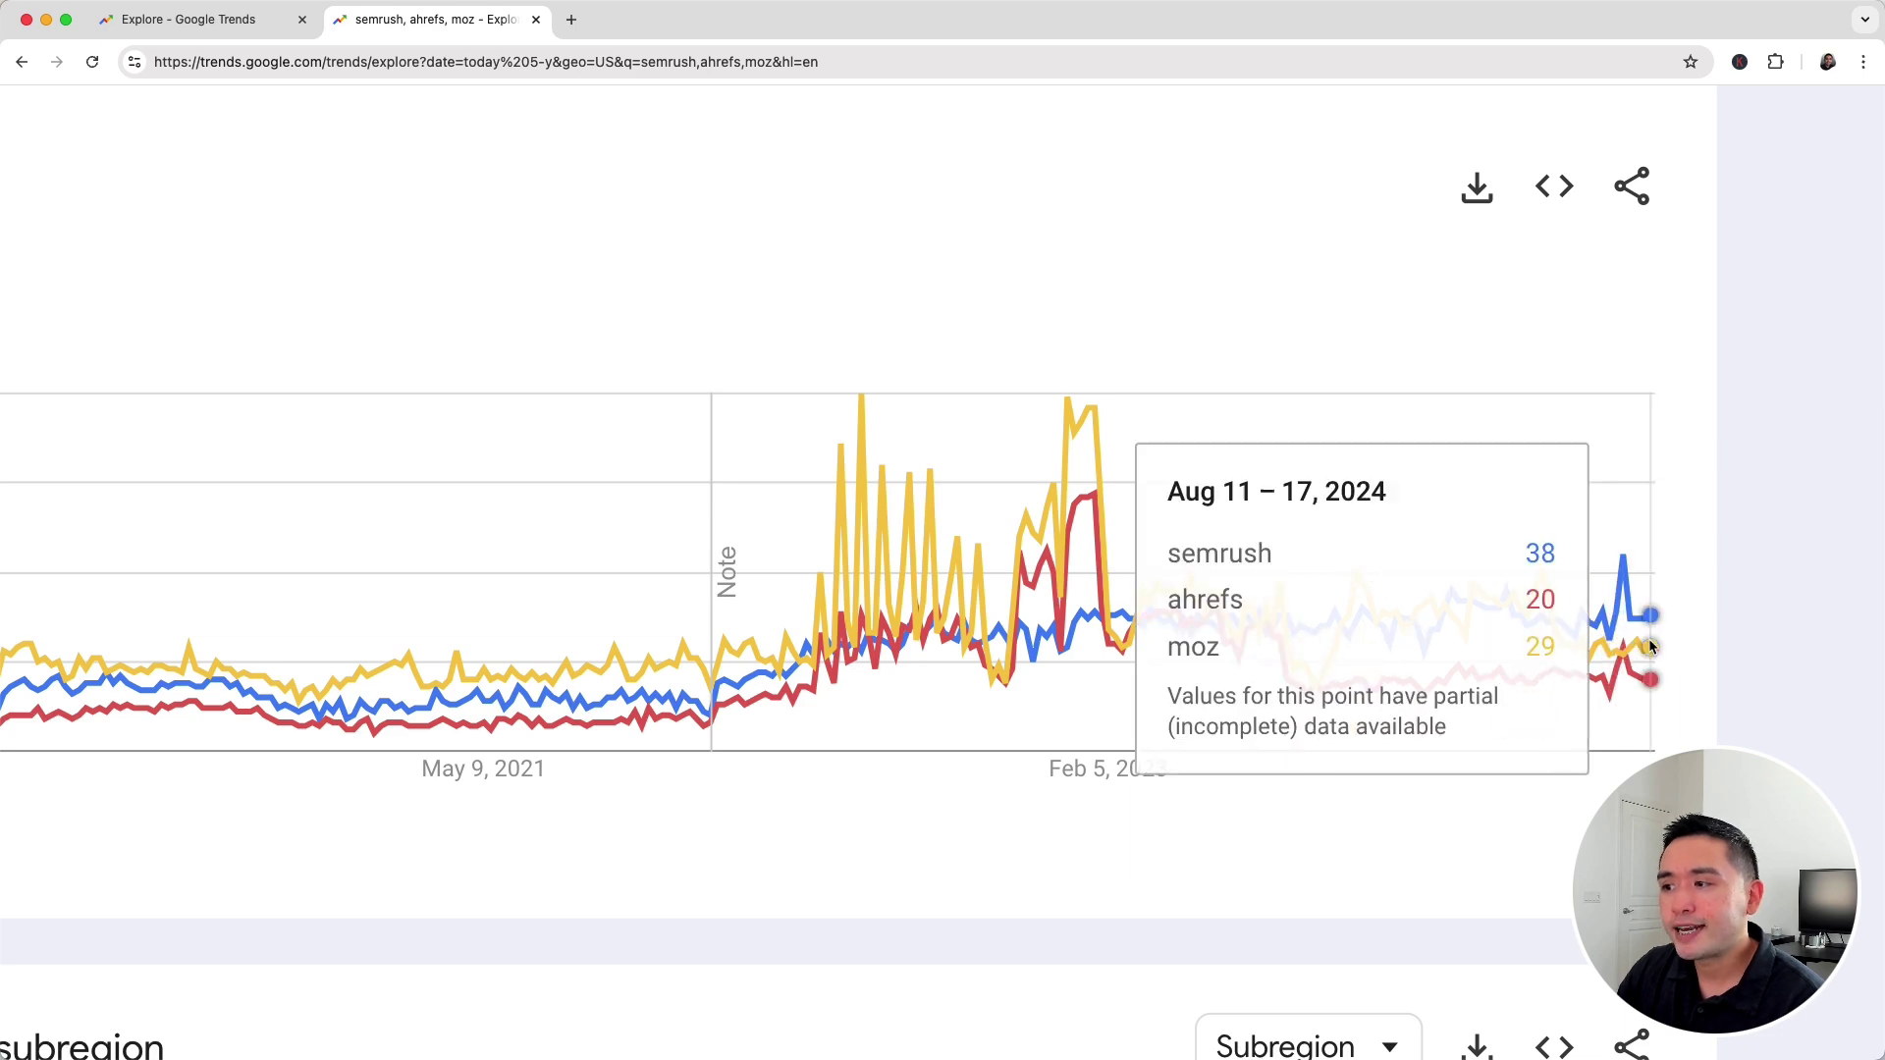
{"action": "scroll", "coordinate": [1647, 638], "scroll_direction": "down", "scroll_amount": 5}
{"action": "scroll", "coordinate": [1204, 658], "scroll_direction": "up", "scroll_amount": 3}
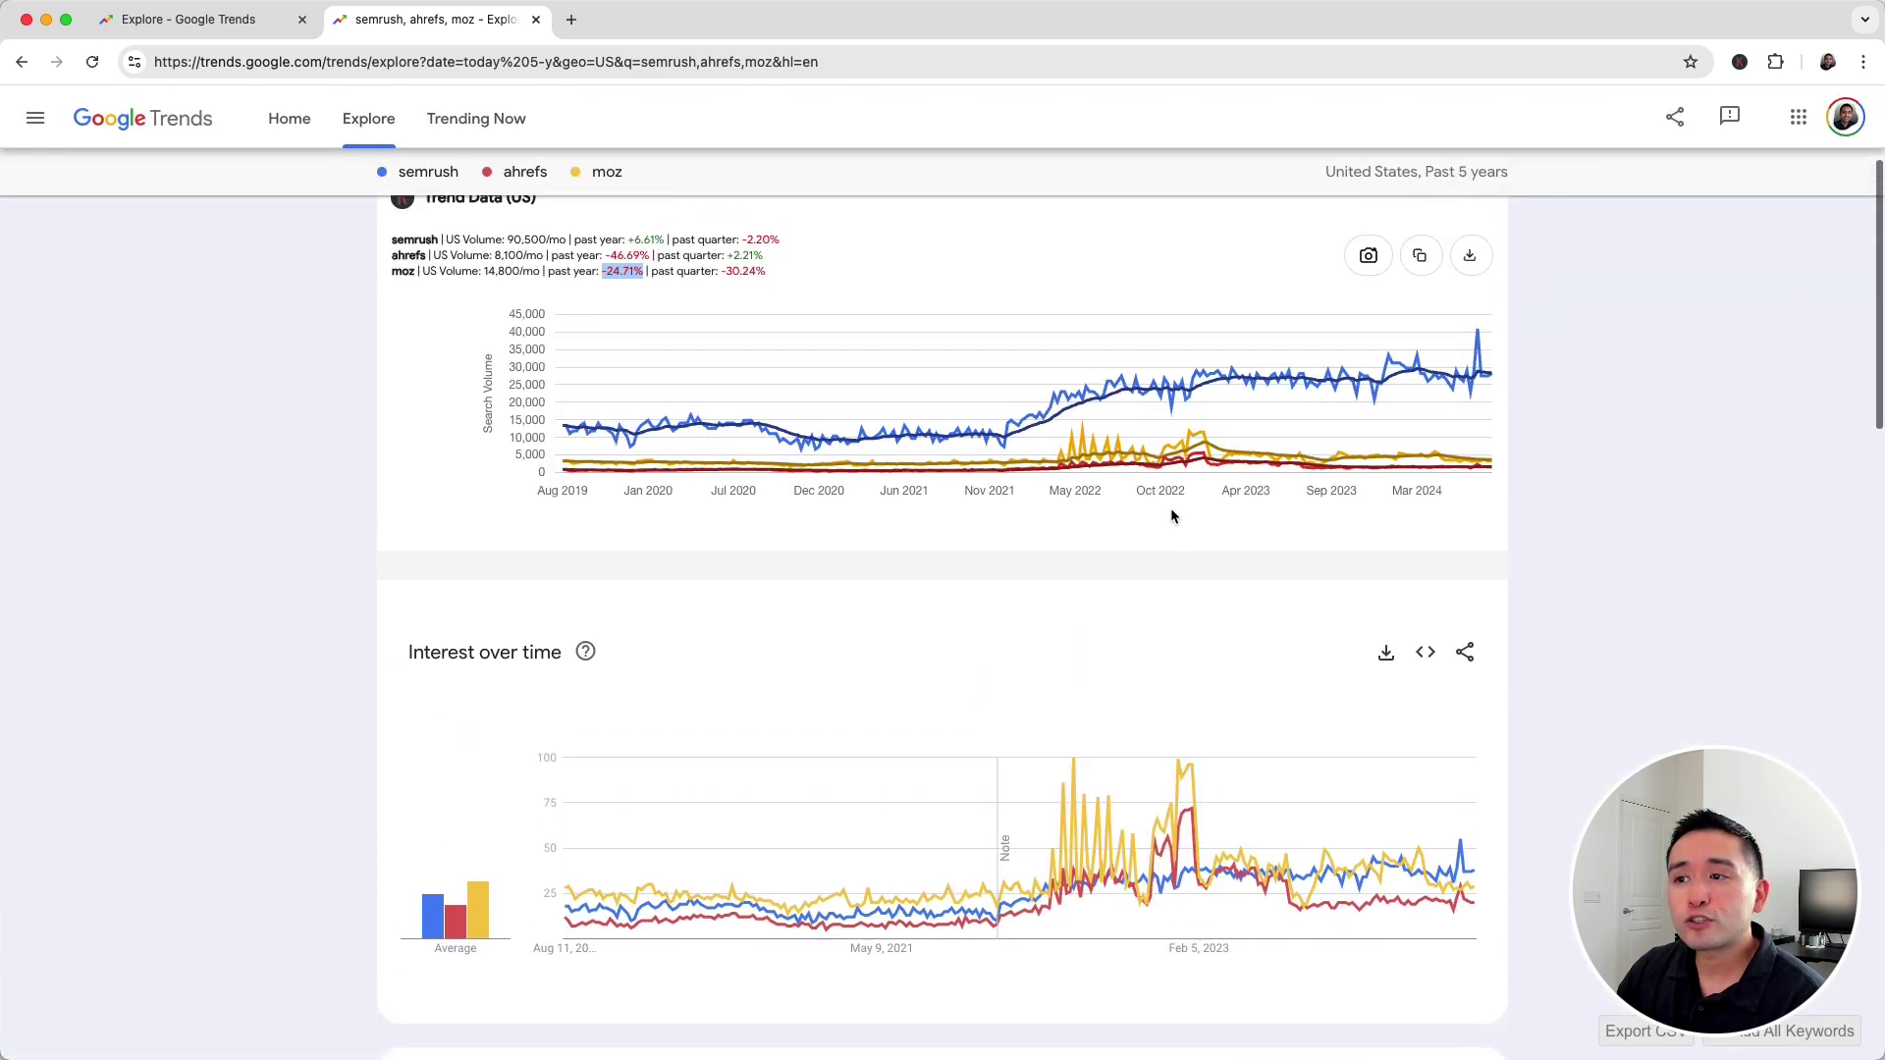
{"action": "scroll", "coordinate": [1171, 515], "scroll_direction": "up", "scroll_amount": 1}
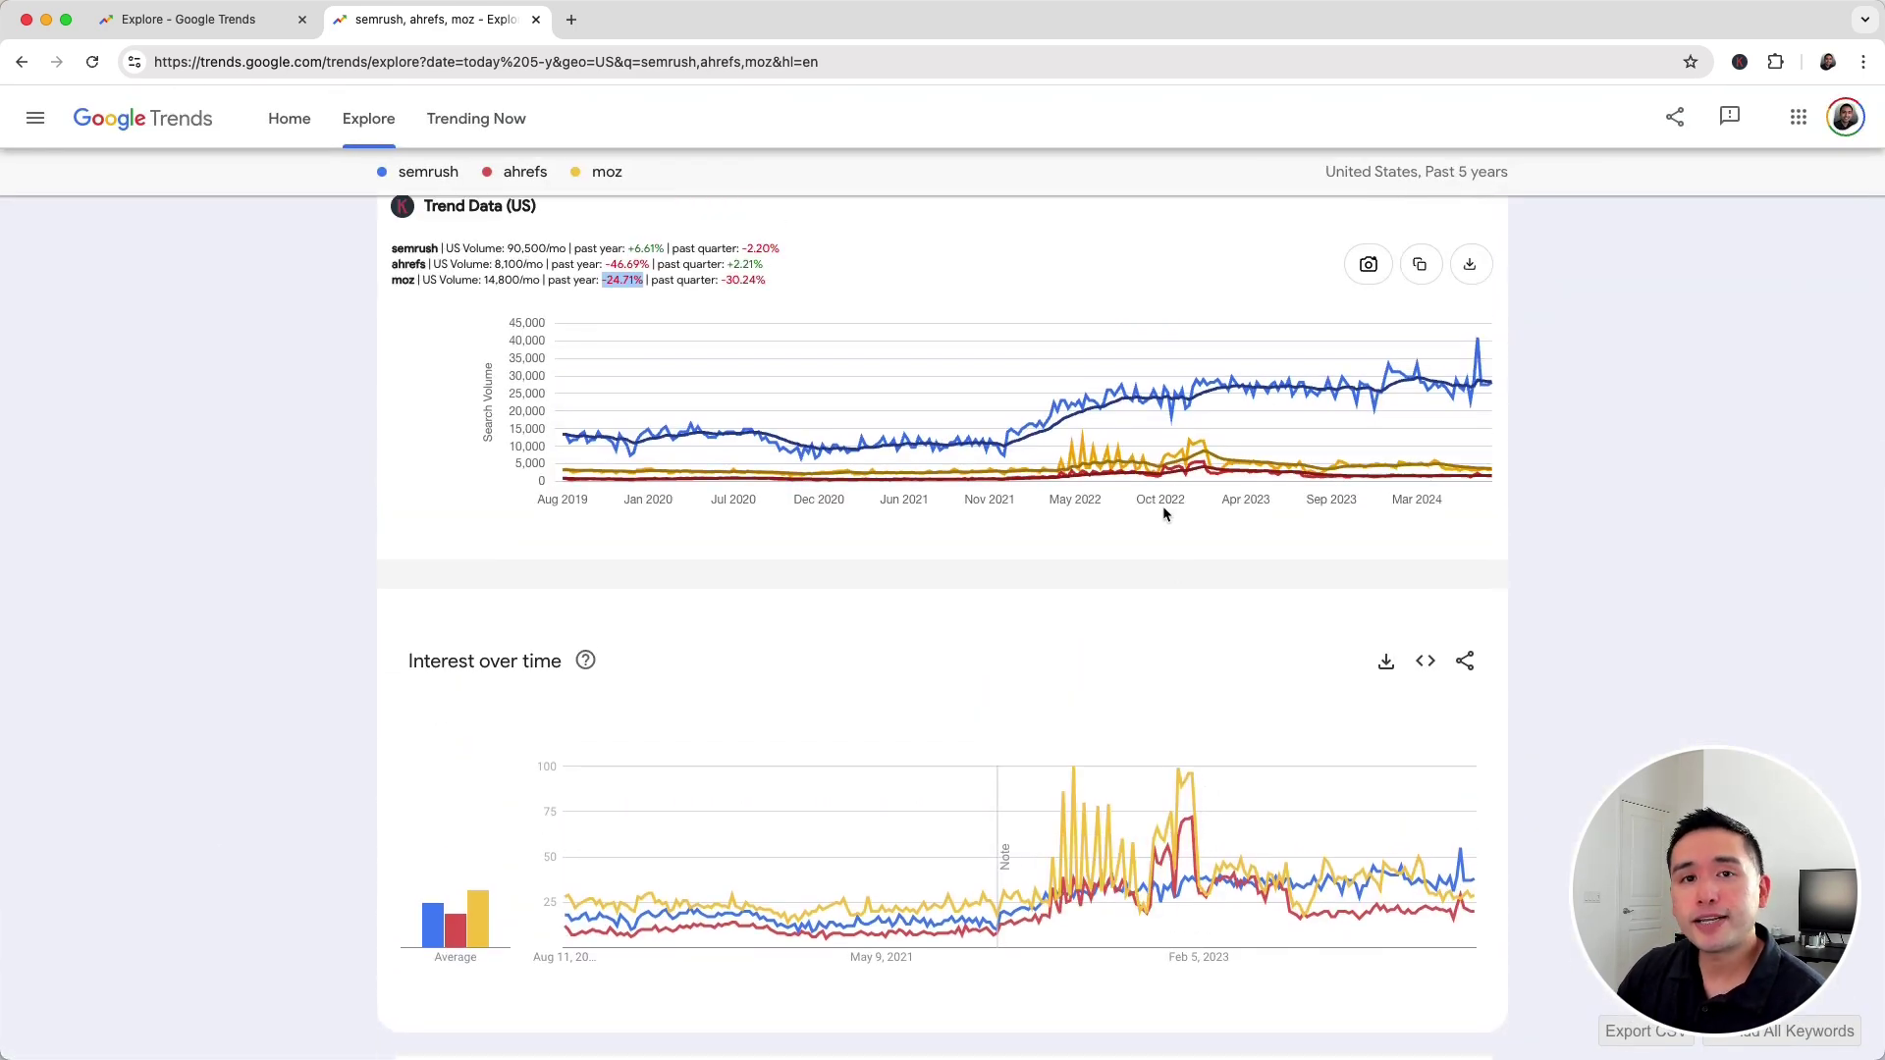
{"action": "scroll", "coordinate": [1165, 511], "scroll_direction": "up", "scroll_amount": 3}
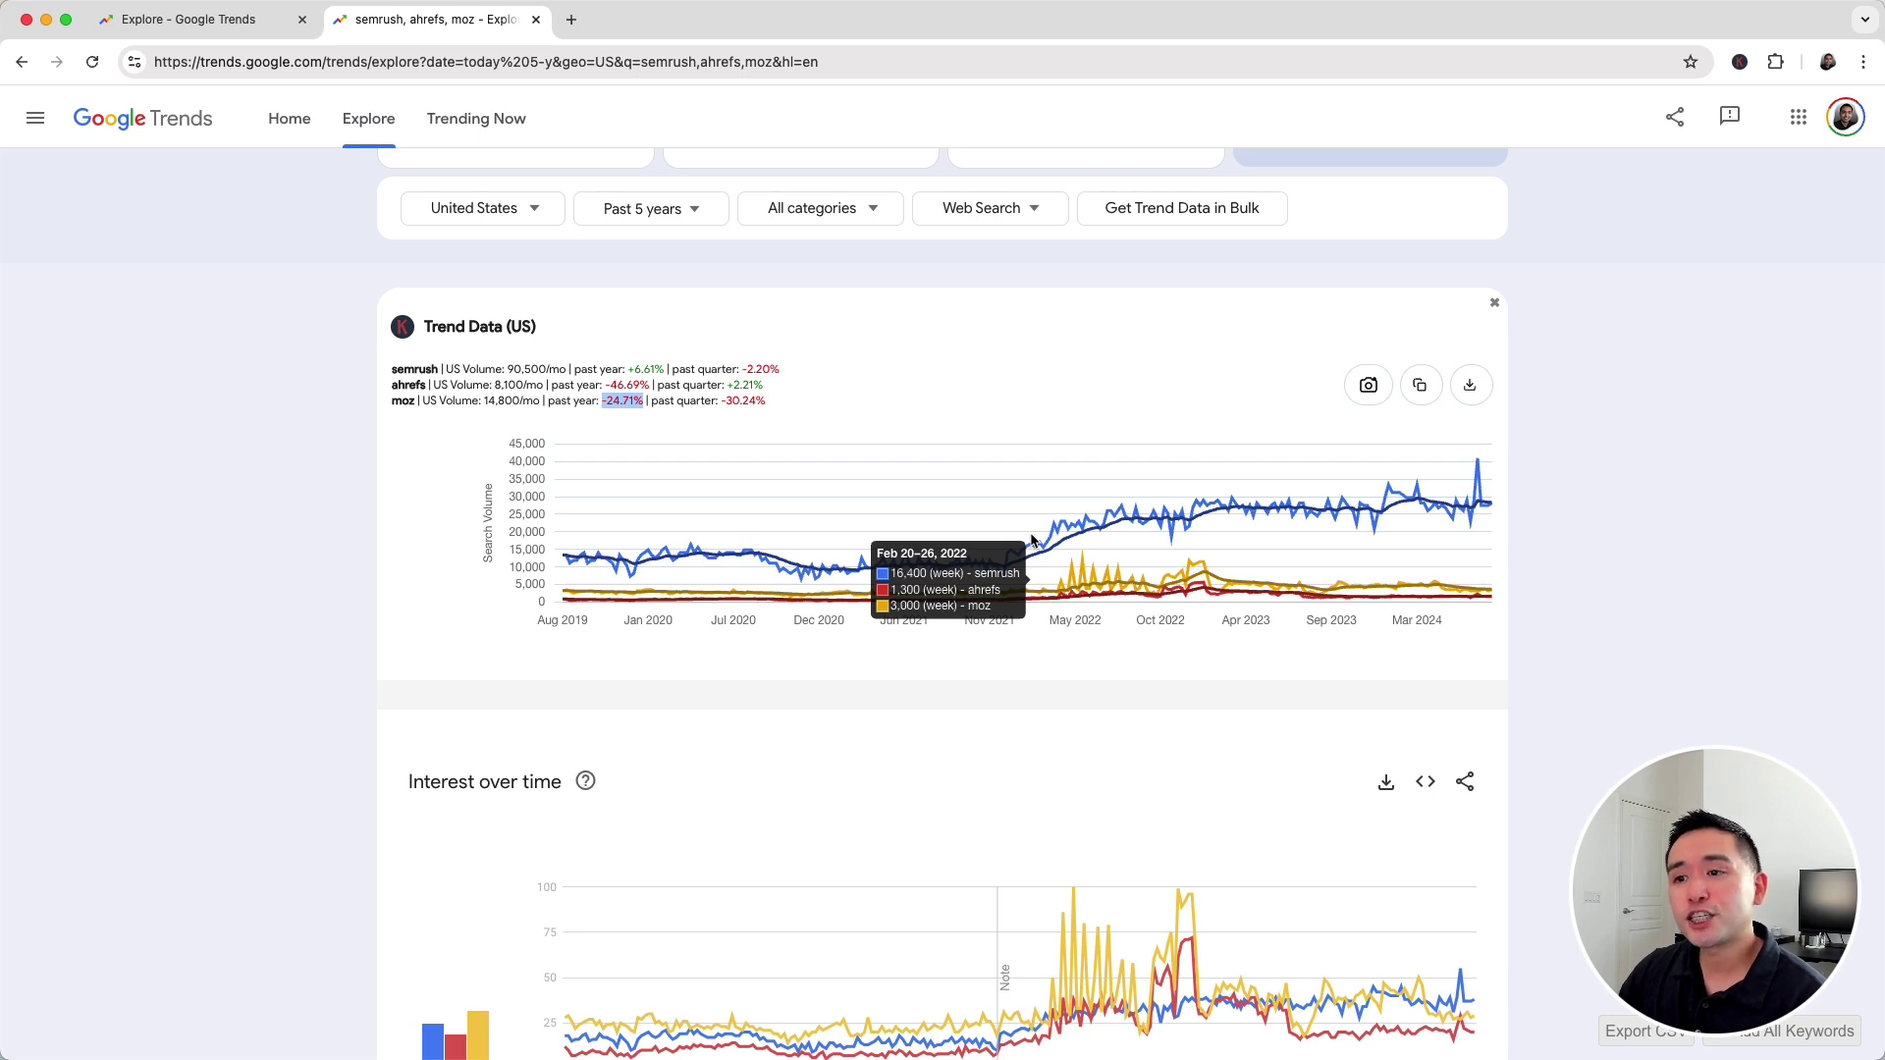
{"action": "scroll", "coordinate": [987, 508], "scroll_direction": "up", "scroll_amount": 3}
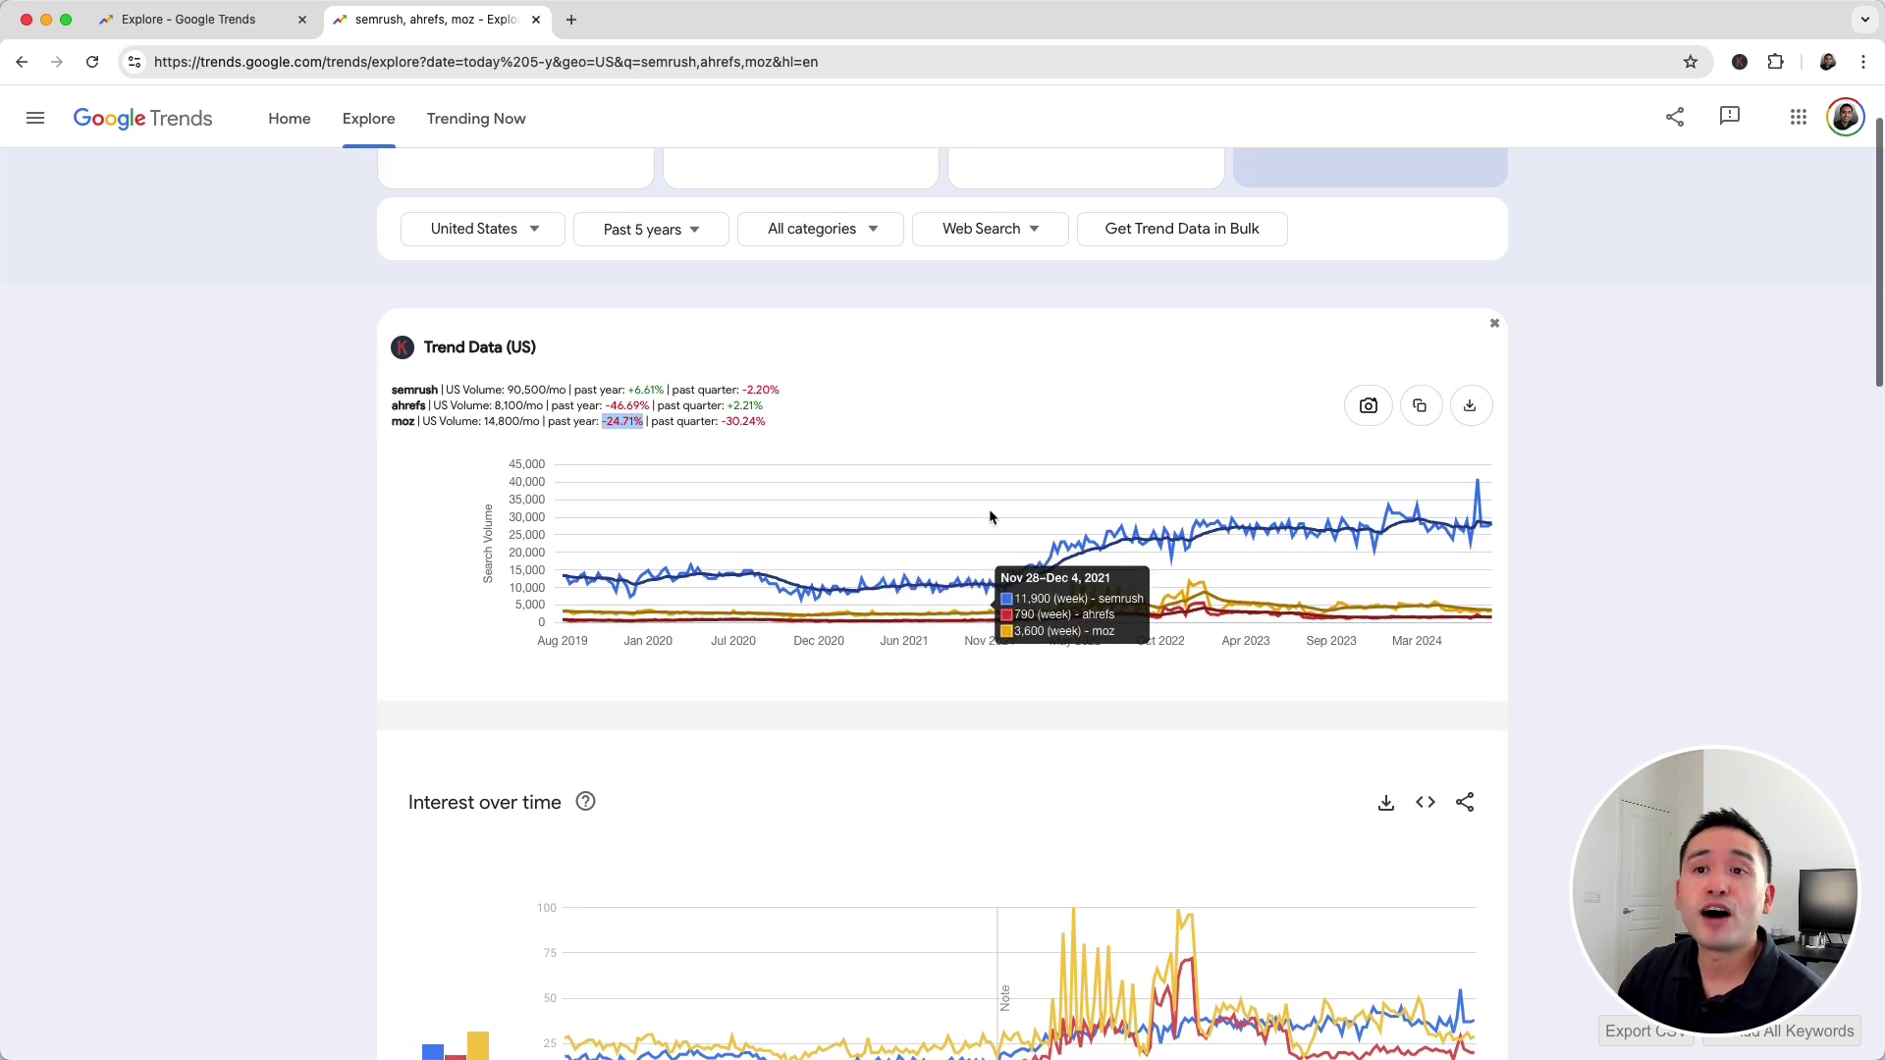